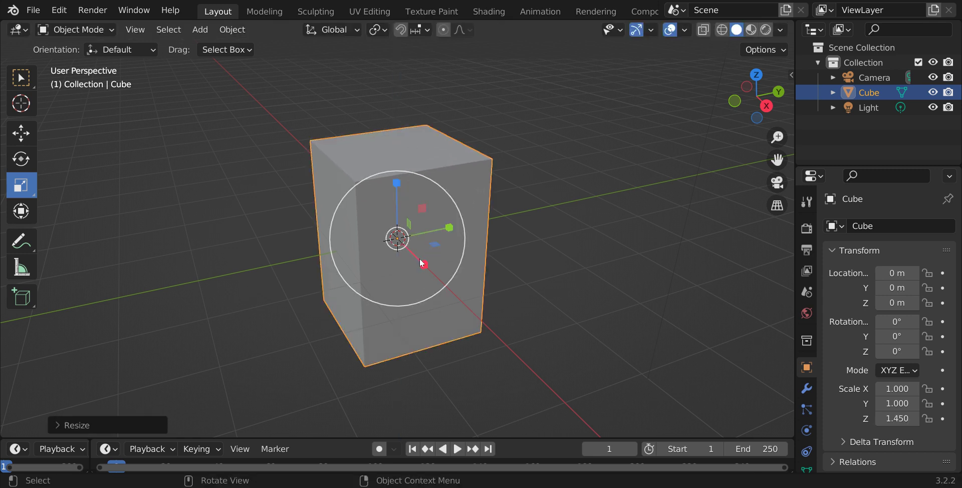
# Scale the cube to about 1.22 along Y and 1.52 along X, and shade it smooth.
pyautogui.moveTo(443, 230); pyautogui.dragTo(453, 228)
pyautogui.moveTo(424, 265); pyautogui.dragTo(438, 279)
pyautogui.rightClick(438, 279)
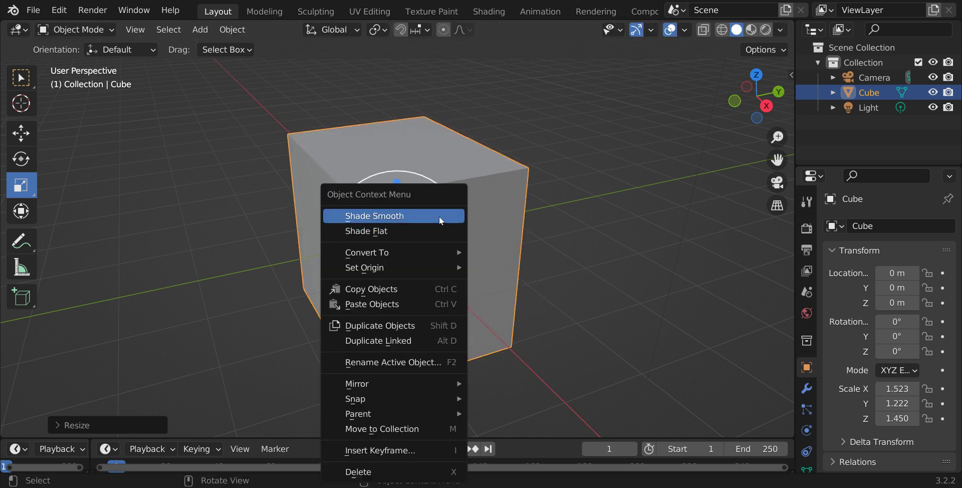
pyautogui.click(439, 216)
pyautogui.hotkey('alt', 's')
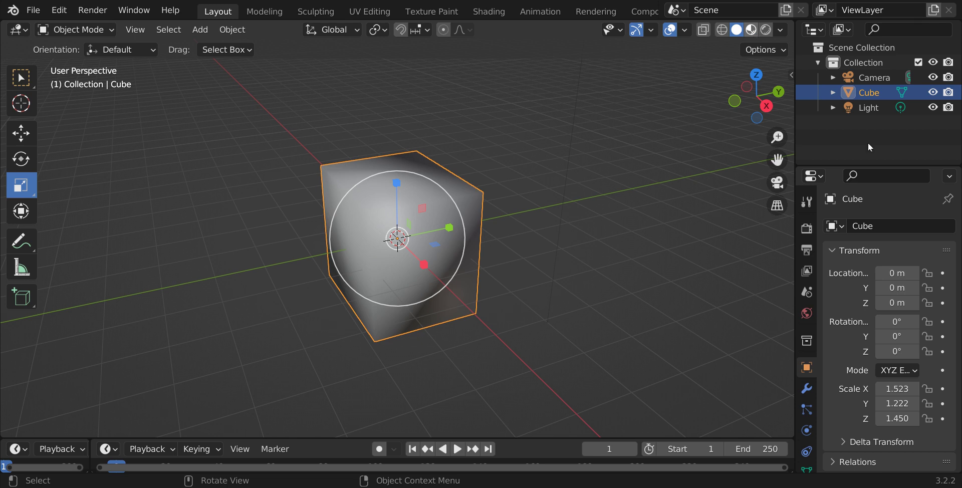
# Show the viewport in Material Preview shading and set the cube material's base color to a light peach skin tone.
pyautogui.click(751, 30)
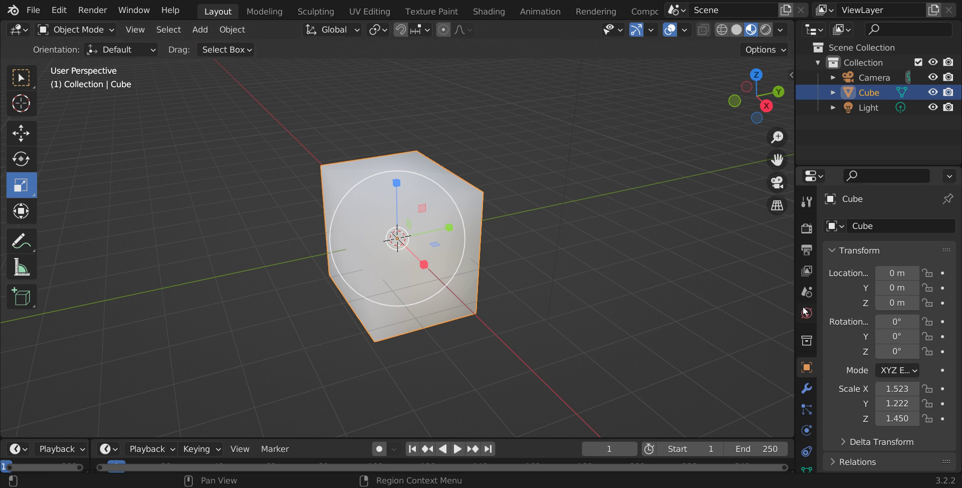
pyautogui.scroll(-3, 804, 324)
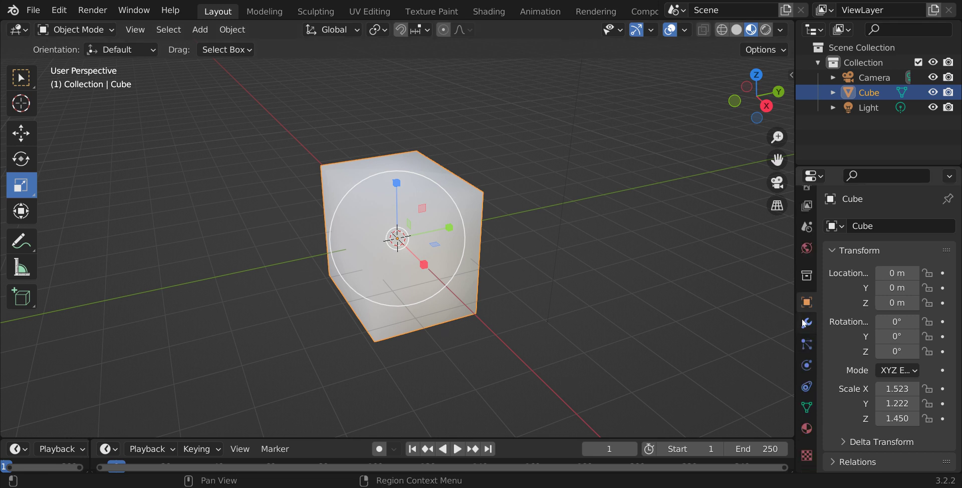
pyautogui.click(806, 429)
pyautogui.click(919, 452)
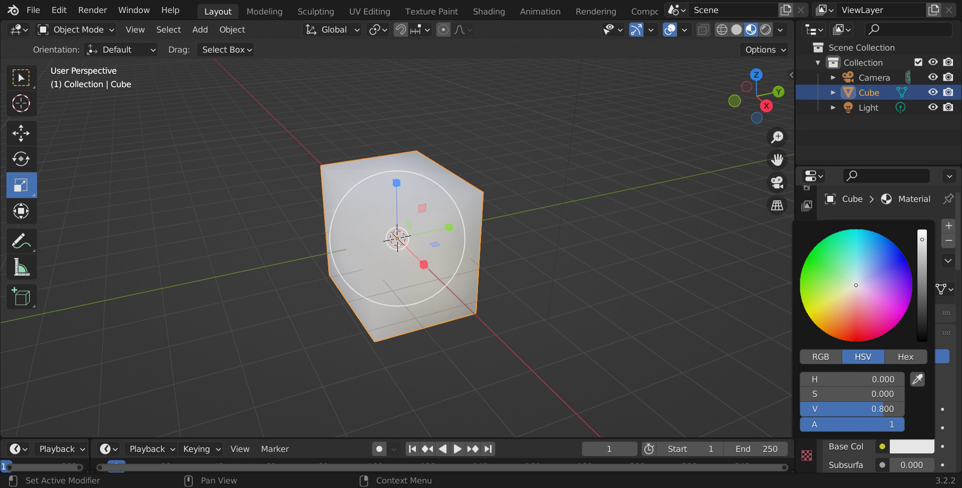
pyautogui.click(865, 259)
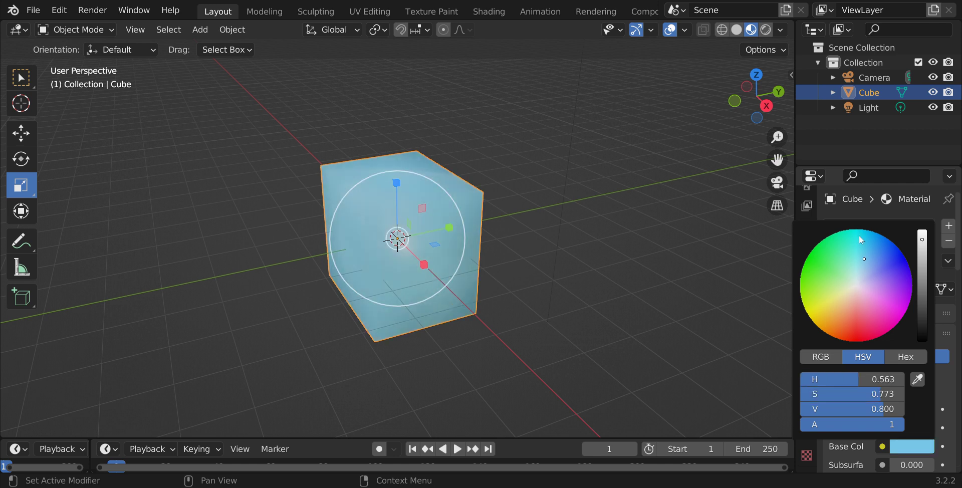
pyautogui.click(835, 313)
pyautogui.moveTo(835, 312)
pyautogui.mouseDown()
pyautogui.moveTo(851, 313)
pyautogui.moveTo(839, 310)
pyautogui.moveTo(848, 304)
pyautogui.mouseUp()
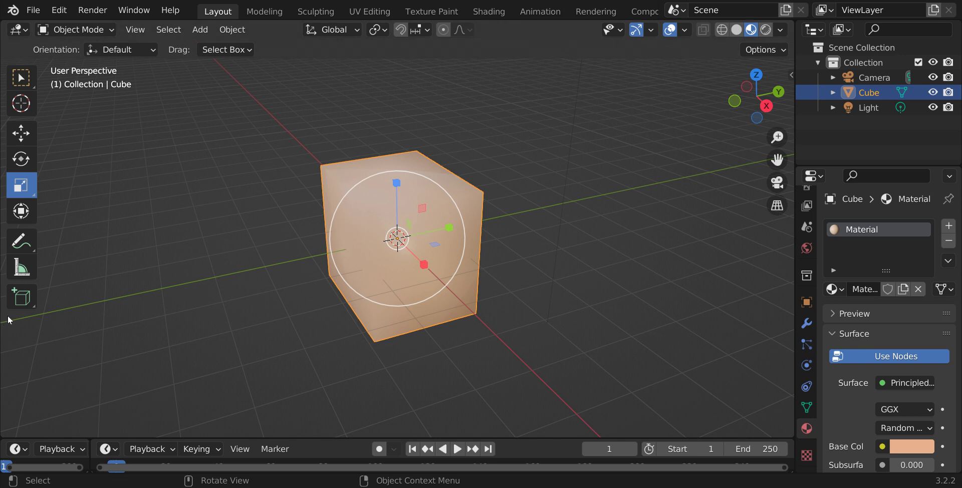
# Draw a small, thin box on the front face of the peach cube as an eye.
pyautogui.click(21, 297)
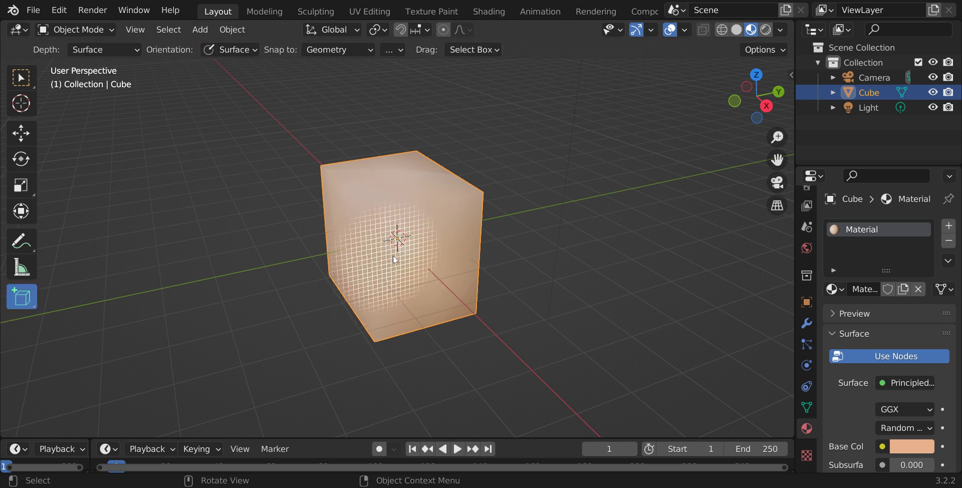
pyautogui.moveTo(390, 249); pyautogui.dragTo(425, 273)
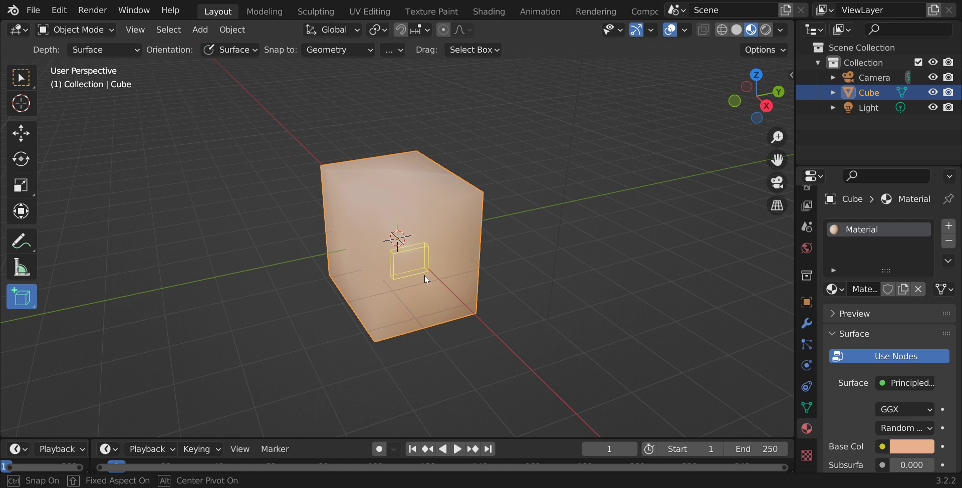
pyautogui.click(425, 275)
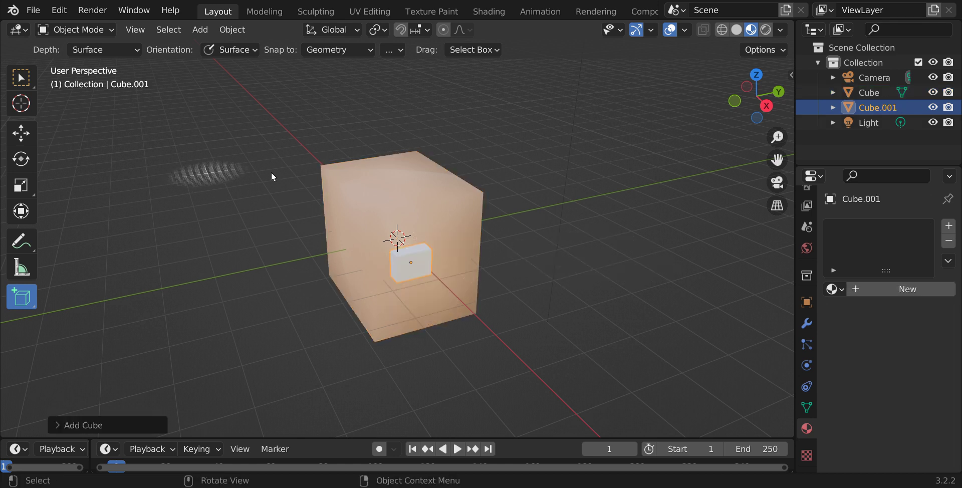
# Enlarge the eye box slightly in all directions and shift it a little along negative Y.
pyautogui.moveTo(757, 96)
pyautogui.mouseDown()
pyautogui.moveTo(736, 83)
pyautogui.moveTo(747, 88)
pyautogui.mouseUp()
pyautogui.click(21, 185)
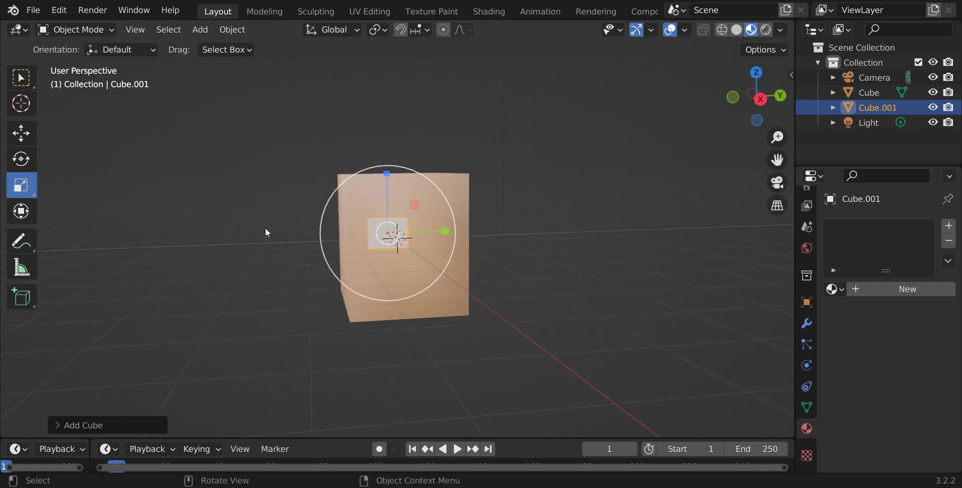
pyautogui.moveTo(422, 213); pyautogui.dragTo(441, 216)
pyautogui.rightClick(23, 132)
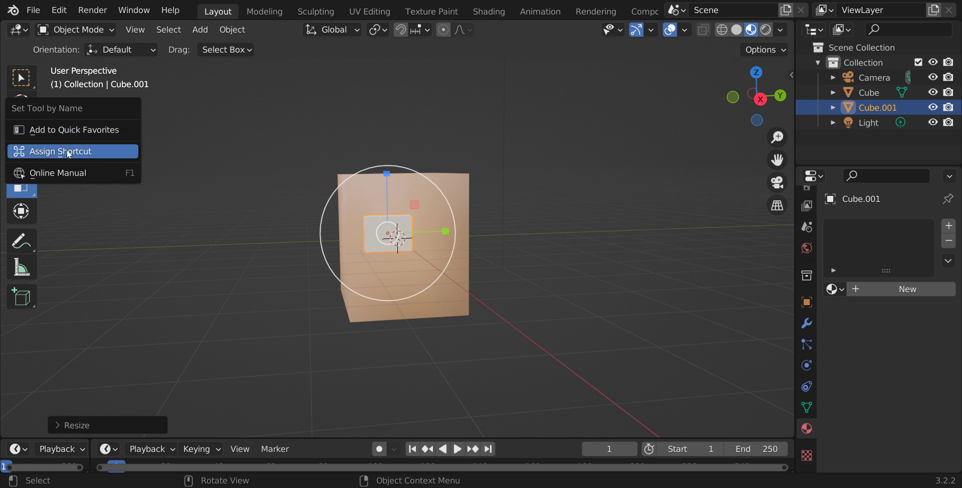
pyautogui.click(29, 137)
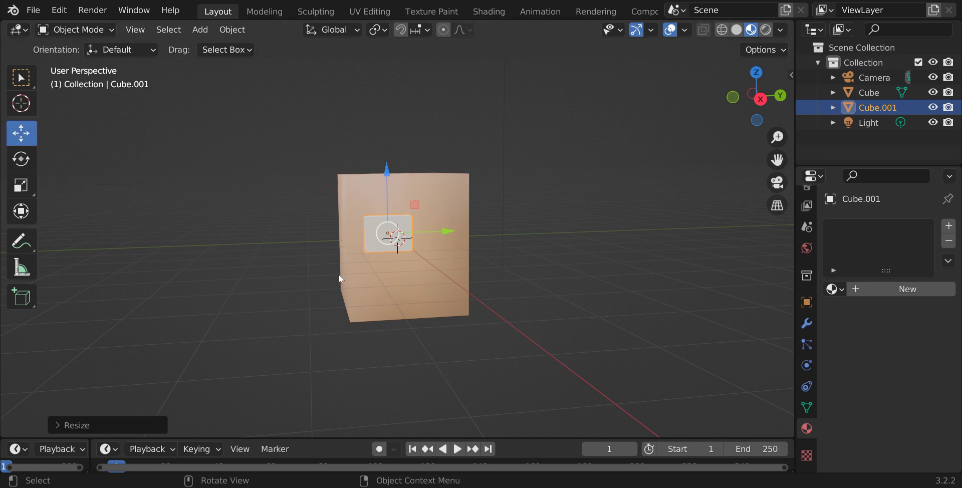
pyautogui.moveTo(446, 231); pyautogui.dragTo(438, 232)
# Copy and paste the eye box, move the copy along positive Y as the second eye, and nudge the original further along negative Y.
pyautogui.rightClick(437, 232)
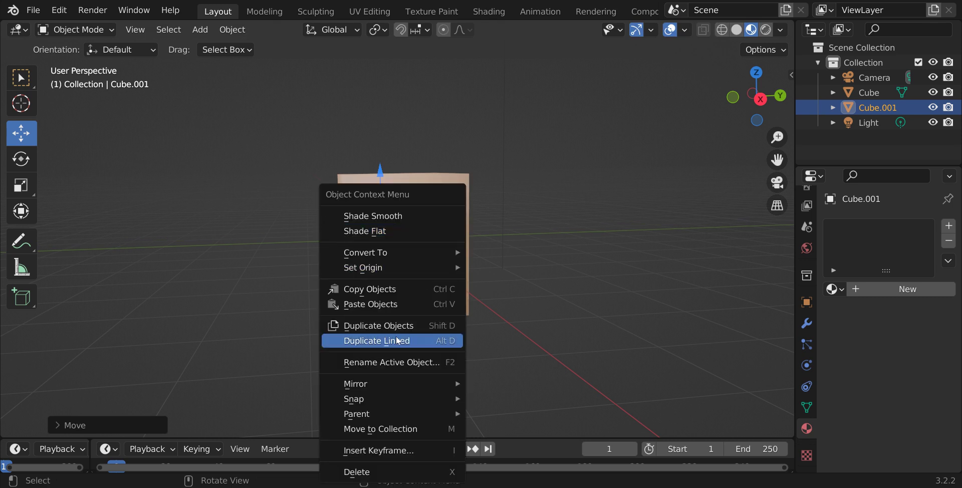
pyautogui.click(415, 286)
pyautogui.rightClick(414, 290)
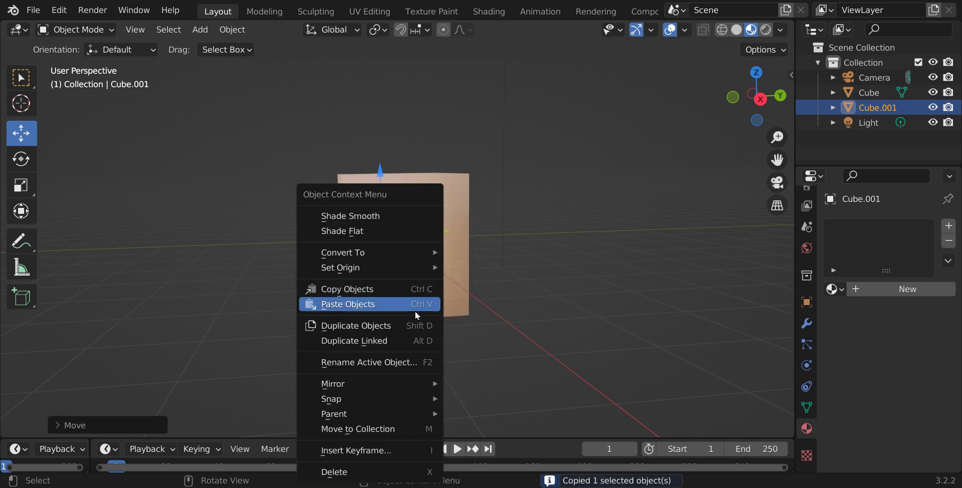
pyautogui.click(415, 305)
pyautogui.moveTo(442, 231); pyautogui.dragTo(513, 236)
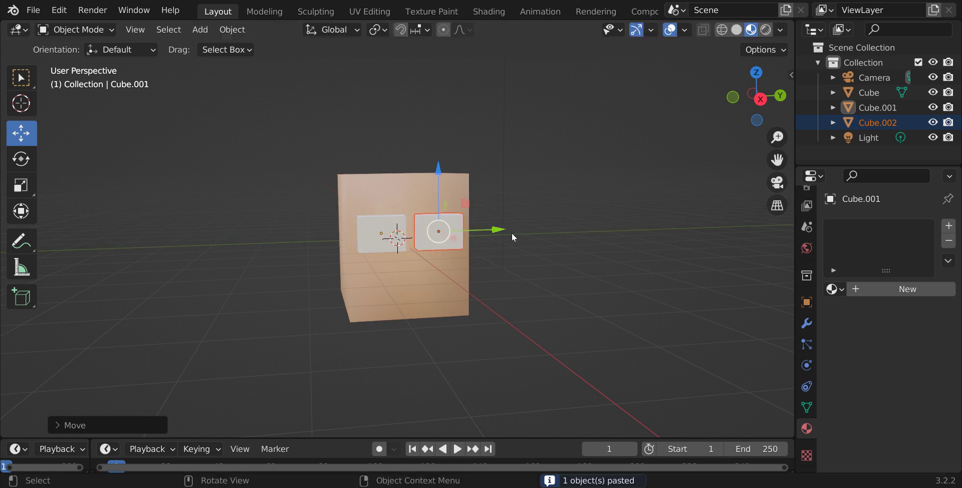
pyautogui.click(381, 241)
pyautogui.moveTo(441, 232); pyautogui.dragTo(429, 229)
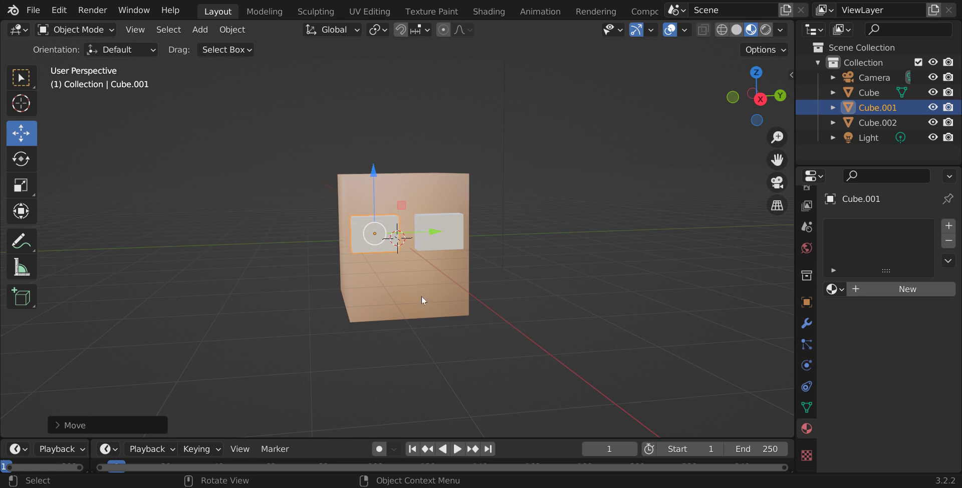
pyautogui.click(528, 266)
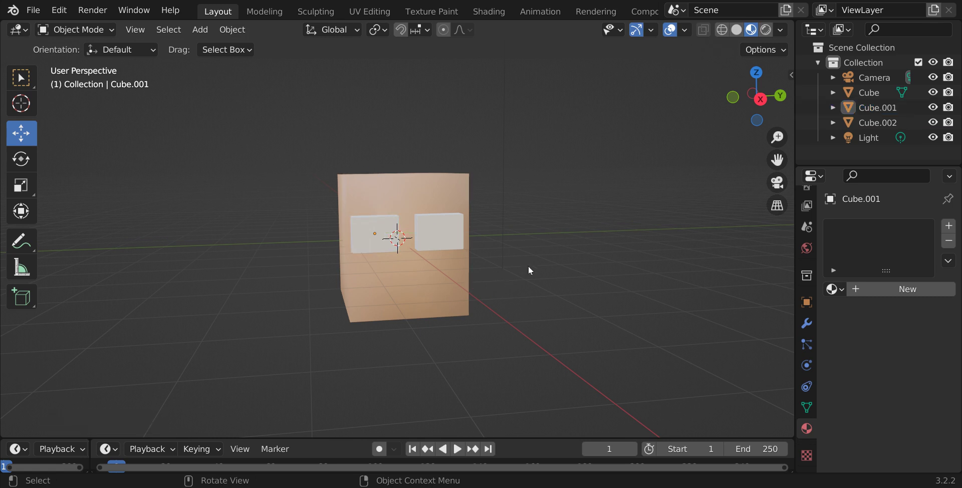
# Draw a wide, thin box below the two eyes as a mouth and narrow it along Y.
pyautogui.click(31, 301)
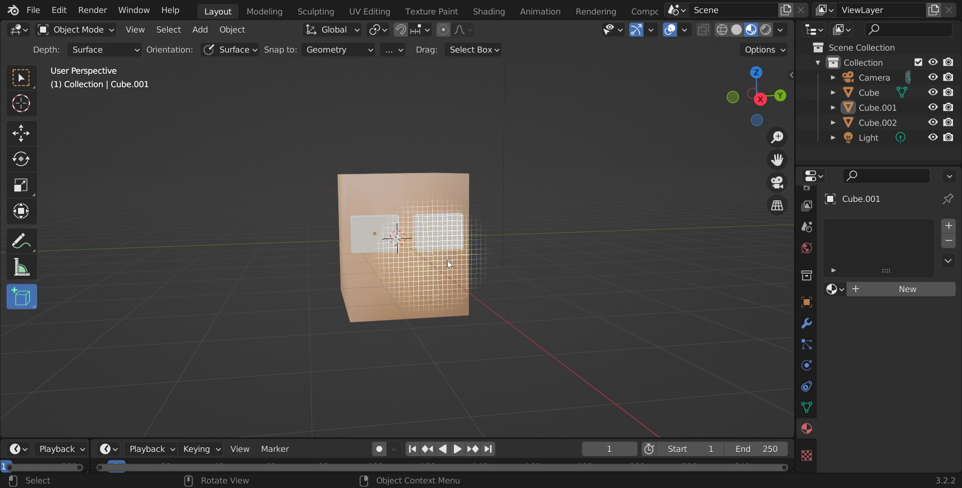
pyautogui.moveTo(365, 282); pyautogui.dragTo(455, 299)
pyautogui.click(456, 305)
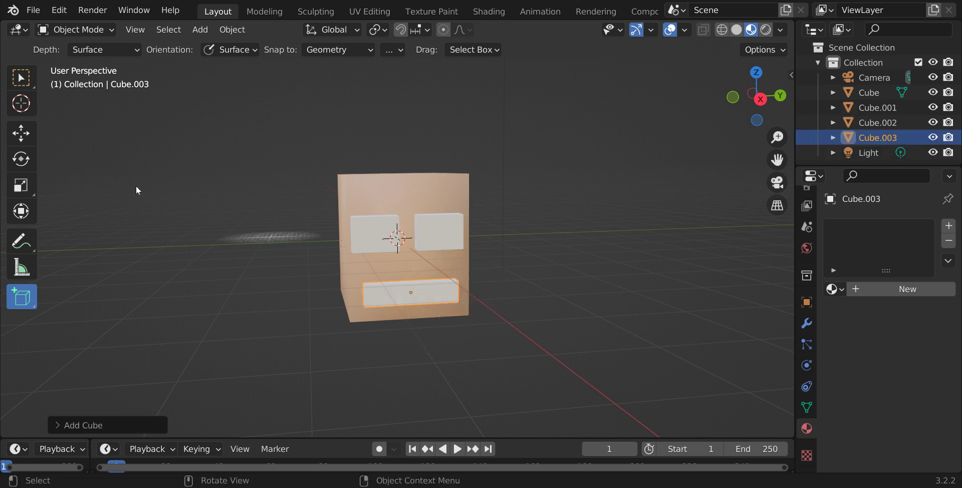
pyautogui.click(23, 186)
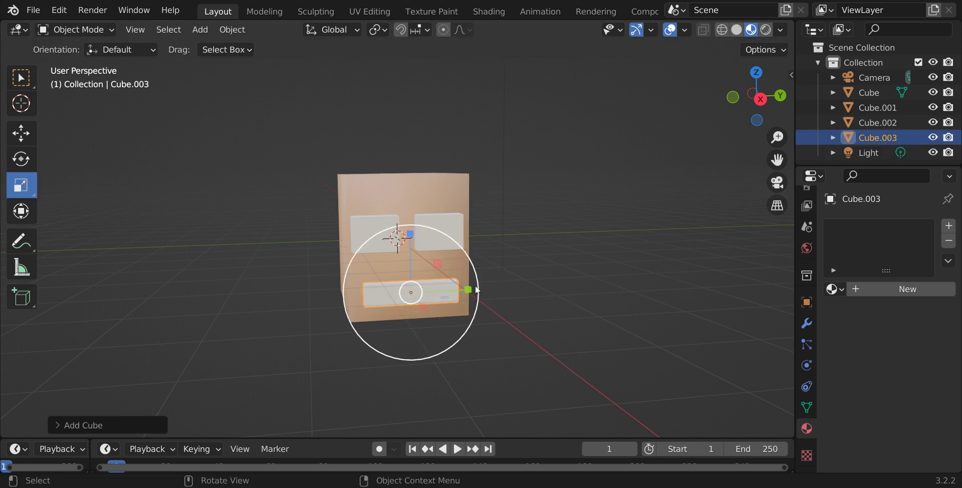
pyautogui.moveTo(472, 290); pyautogui.dragTo(448, 292)
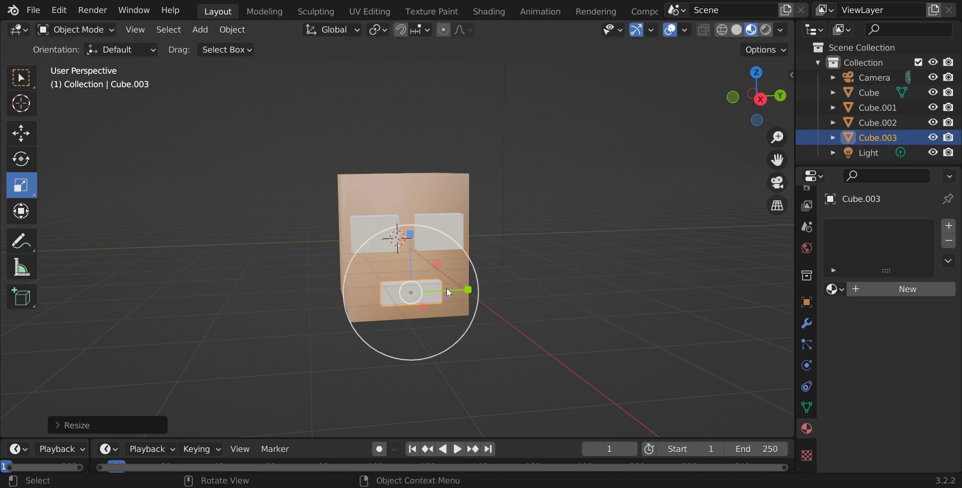
# Give the mouth box a new material with an orange base color of H 0.031, S 0.905 and V 0.800.
pyautogui.click(920, 289)
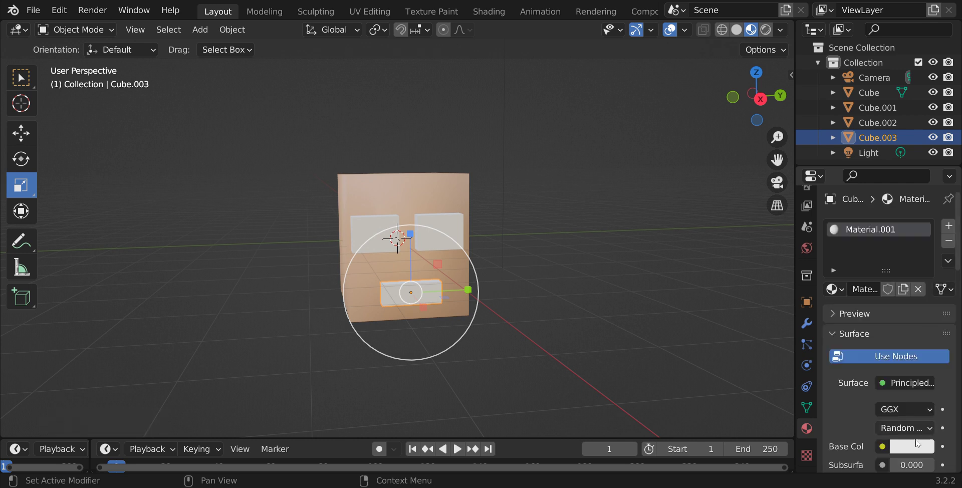
pyautogui.click(912, 447)
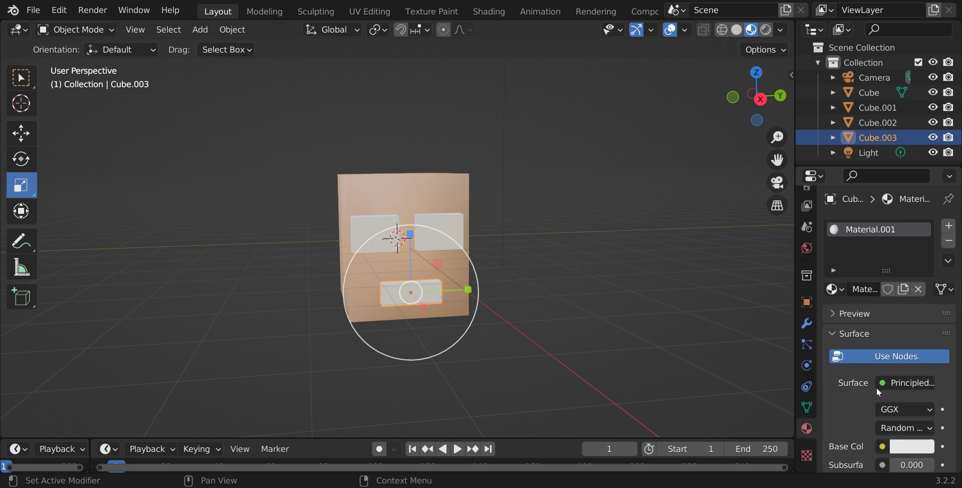
pyautogui.click(921, 451)
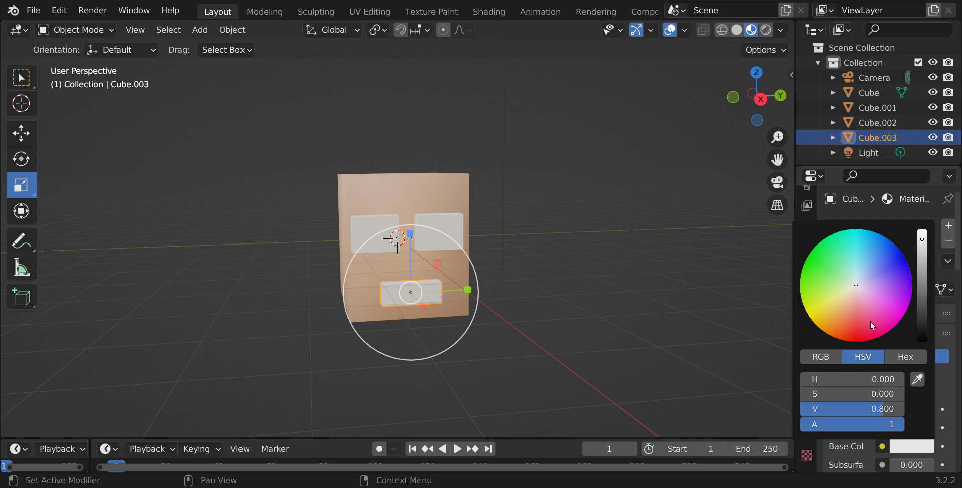
pyautogui.click(844, 321)
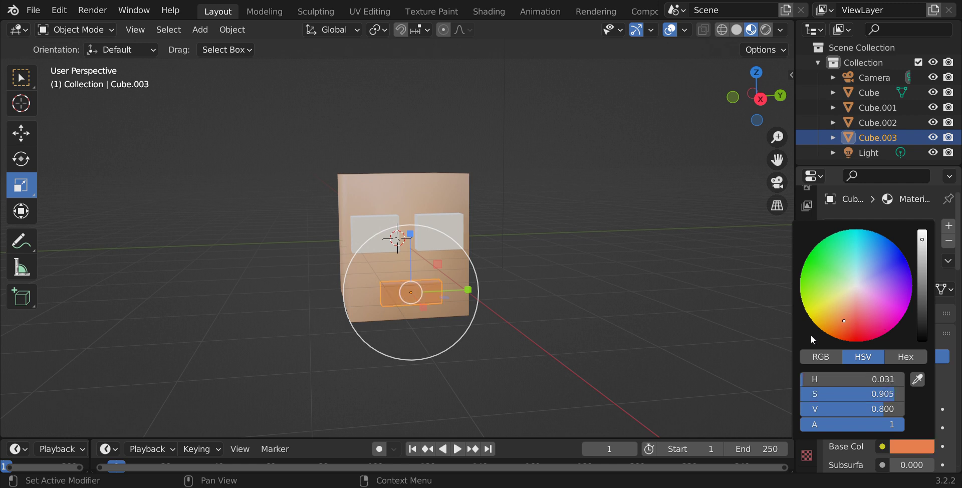
pyautogui.click(717, 318)
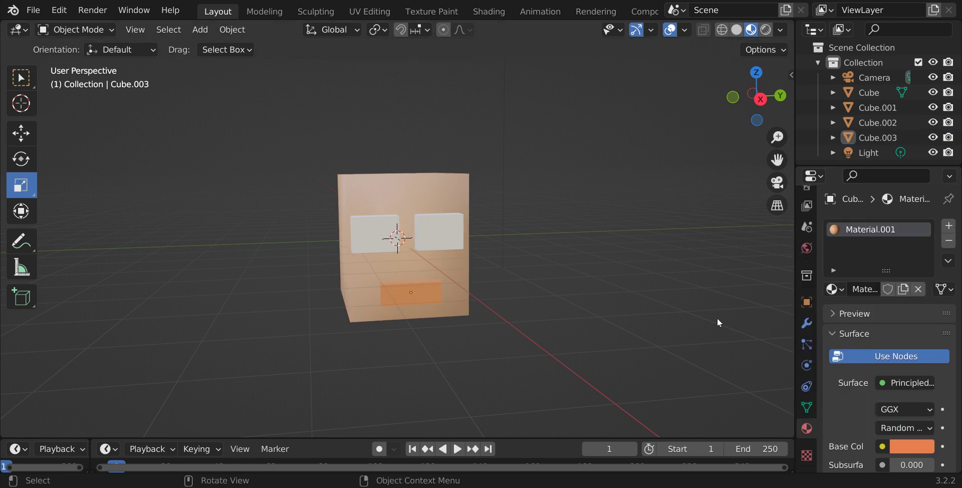
# Shade the orange mouth box smooth.
pyautogui.click(402, 284)
pyautogui.rightClick(401, 284)
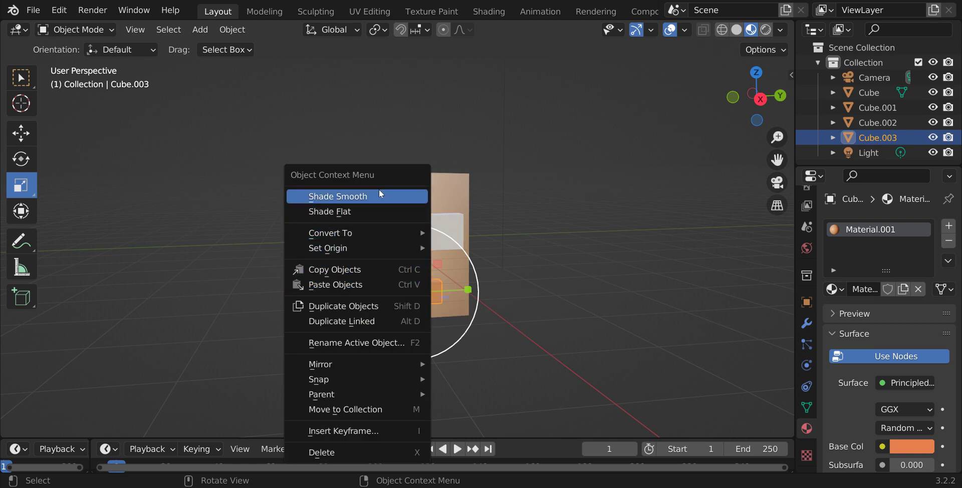
pyautogui.click(378, 191)
# Widen the large peach head cube slightly along Y so it extends further past both eyes.
pyautogui.moveTo(764, 99); pyautogui.dragTo(454, 180)
pyautogui.click(396, 224)
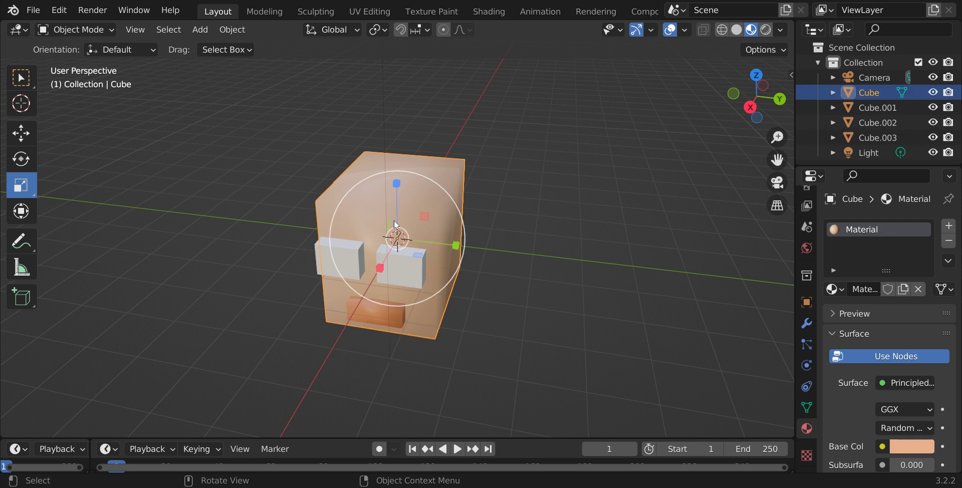
pyautogui.moveTo(457, 246); pyautogui.dragTo(471, 248)
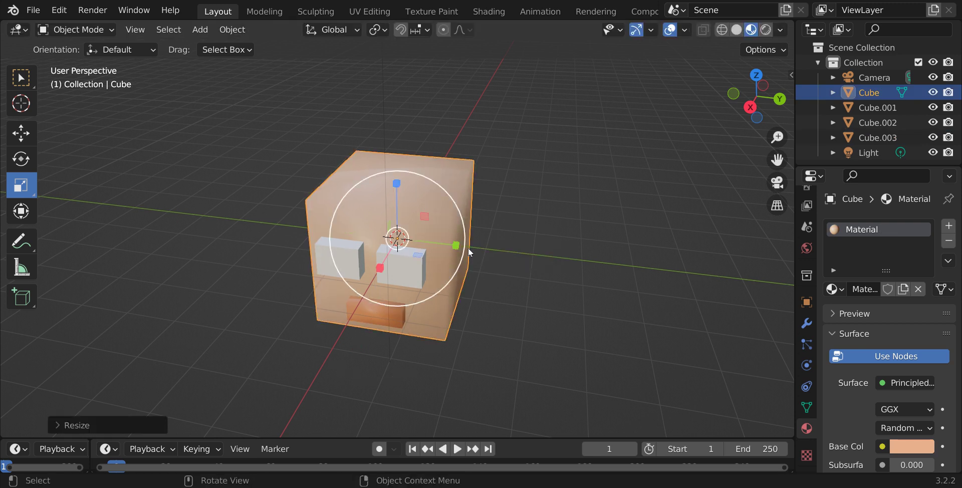
pyautogui.click(534, 282)
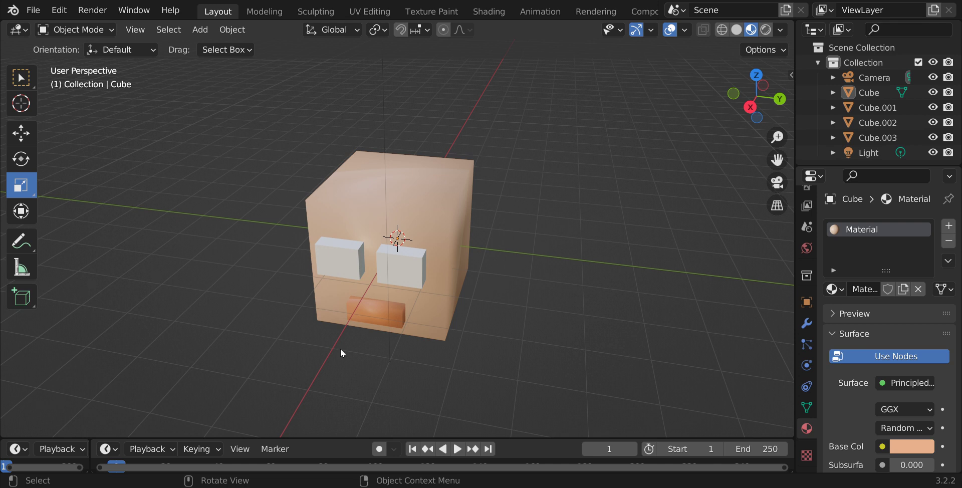
# Add a UV sphere and move it up along Z onto the top of the head cube.
pyautogui.hotkey('shift', 'a')
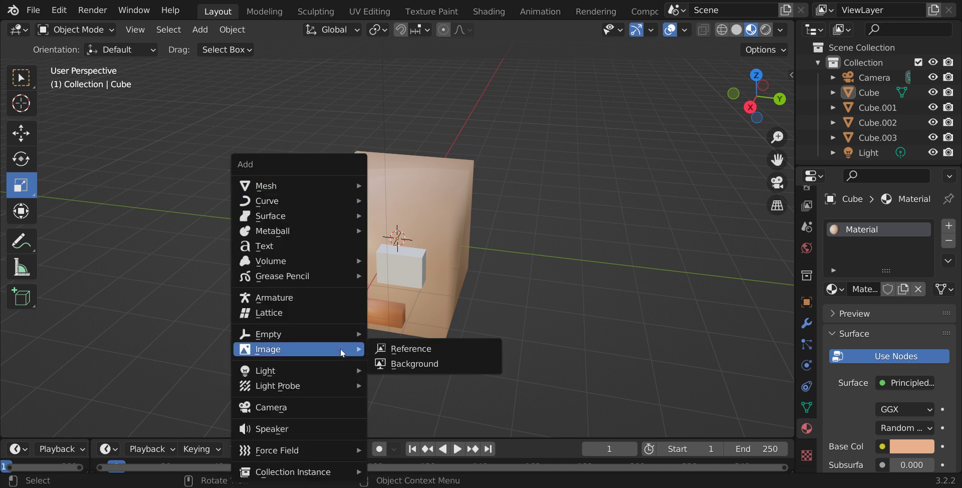
pyautogui.moveTo(303, 187)
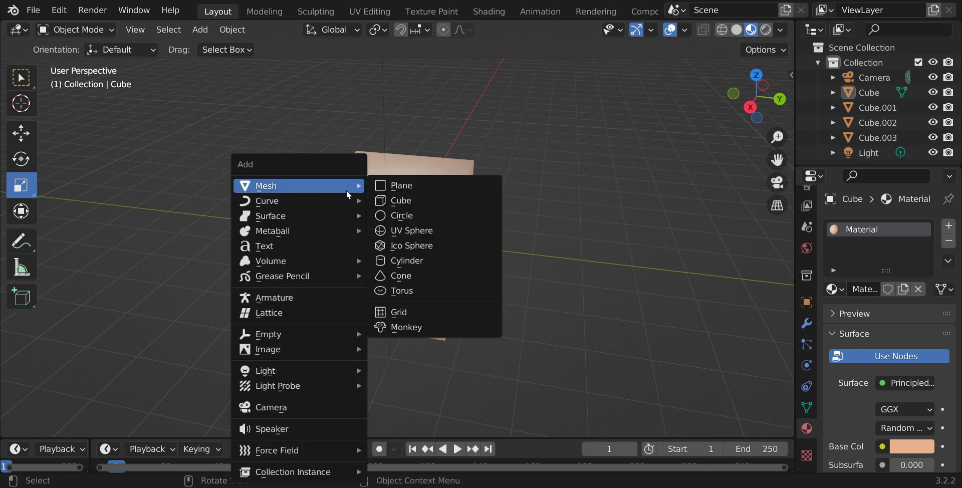
pyautogui.click(425, 232)
pyautogui.click(20, 133)
pyautogui.moveTo(401, 179); pyautogui.dragTo(456, 89)
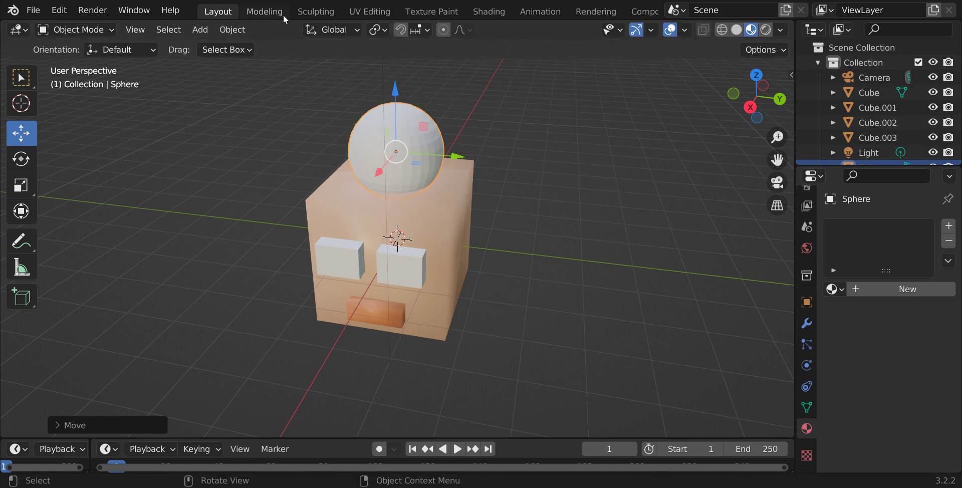
# In sculpt mode, pull the sphere's lower front outward with the Snake Hook brush at 50 px radius and 1.000 strength.
pyautogui.click(313, 14)
pyautogui.scroll(-5, 343, 102)
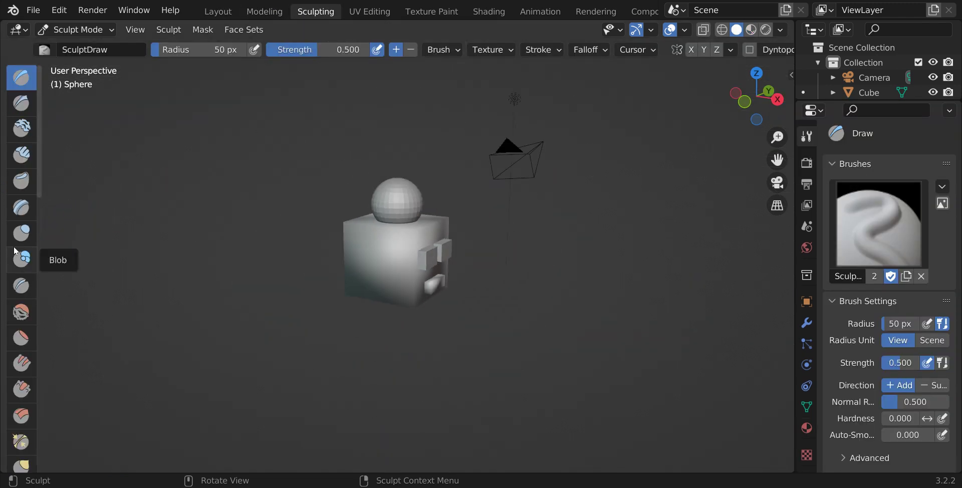
pyautogui.scroll(-5, 16, 250)
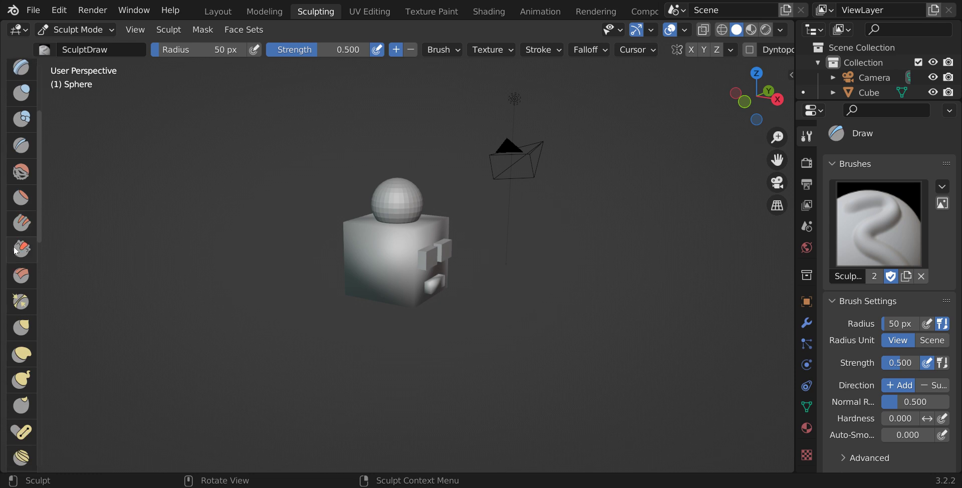
pyautogui.click(23, 379)
pyautogui.moveTo(756, 95); pyautogui.dragTo(732, 101)
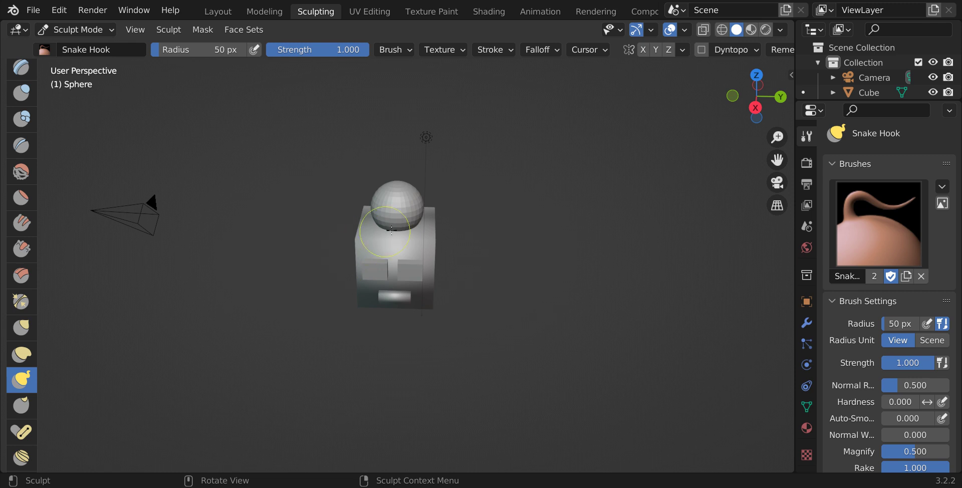
pyautogui.moveTo(397, 213); pyautogui.dragTo(395, 227)
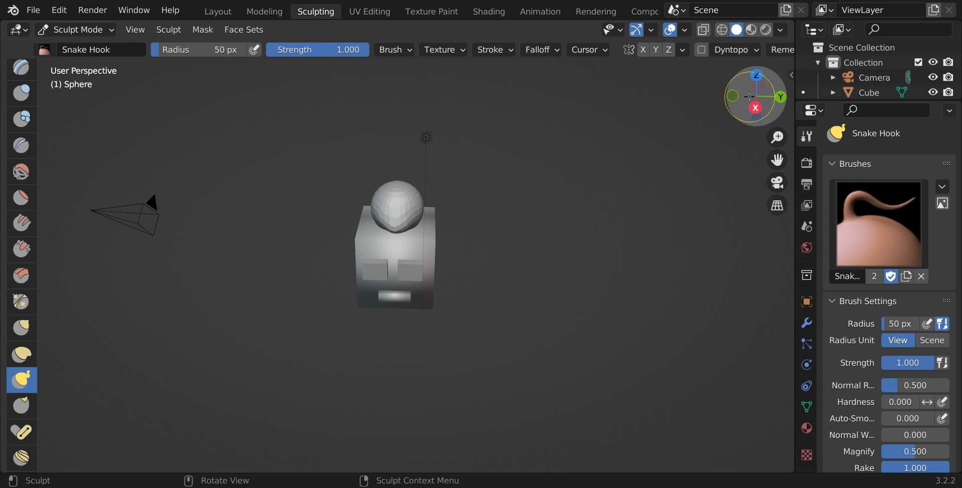
# Extend the sphere's pulled front with Snake Hook from a side view, drawing it outward and up into a curved tip.
pyautogui.moveTo(740, 106); pyautogui.dragTo(722, 107)
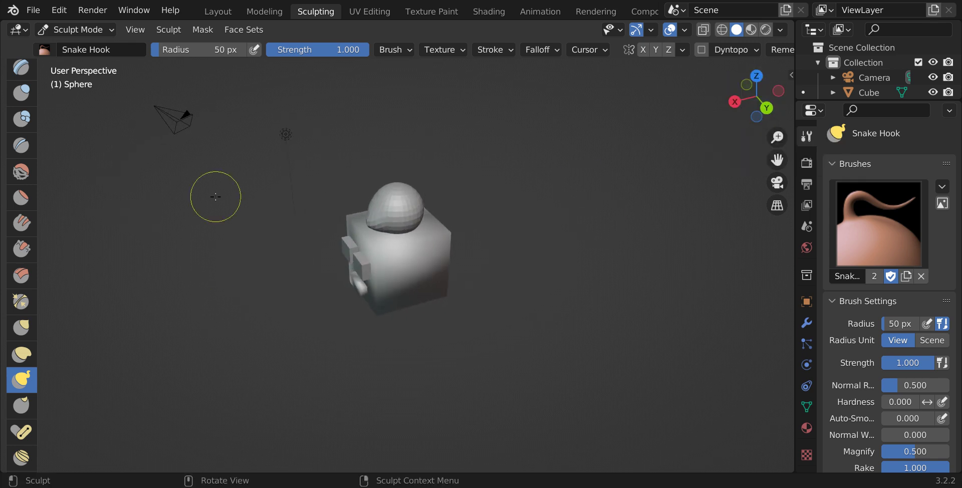
pyautogui.rightClick(375, 220)
pyautogui.moveTo(370, 224); pyautogui.dragTo(359, 213)
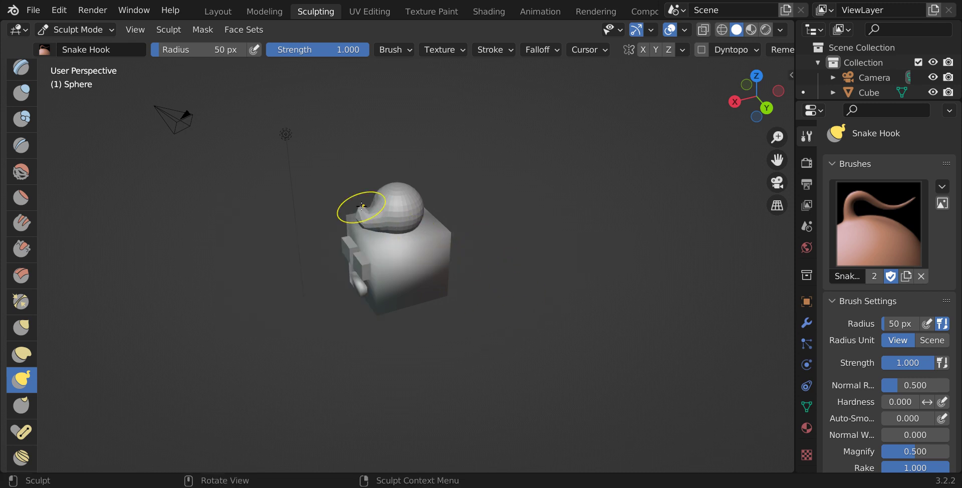
# Return to the Layout workspace and scale the sculpted sphere down uniformly to about half its size.
pyautogui.click(216, 11)
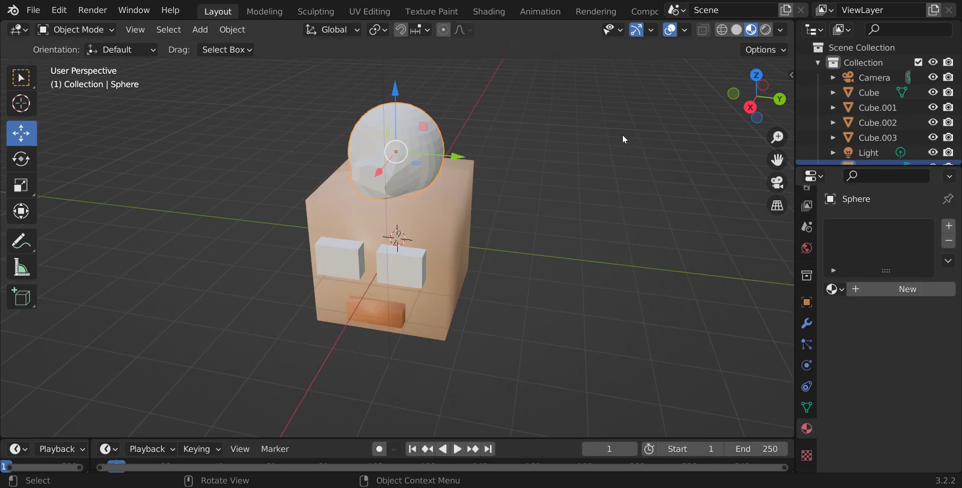
pyautogui.moveTo(786, 119); pyautogui.dragTo(46, 185)
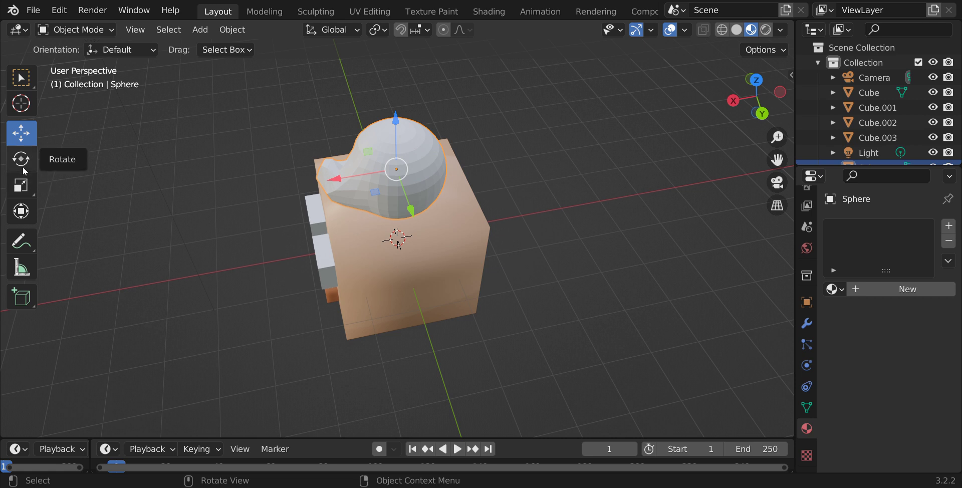
pyautogui.click(21, 186)
pyautogui.moveTo(438, 127); pyautogui.dragTo(420, 168)
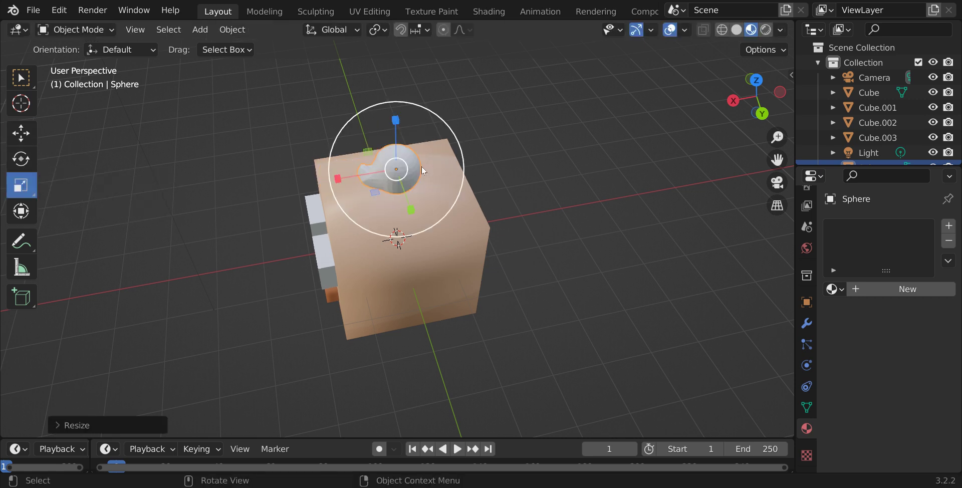
# Give the sculpted sphere a new material with an orange base color.
pyautogui.moveTo(760, 111)
pyautogui.mouseDown()
pyautogui.moveTo(722, 105)
pyautogui.moveTo(765, 95)
pyautogui.mouseUp()
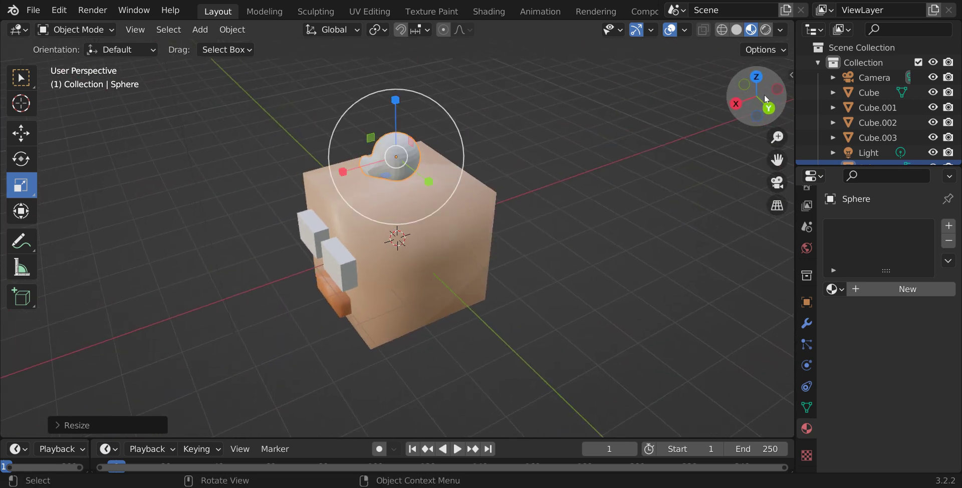
pyautogui.rightClick(765, 95)
pyautogui.click(758, 98)
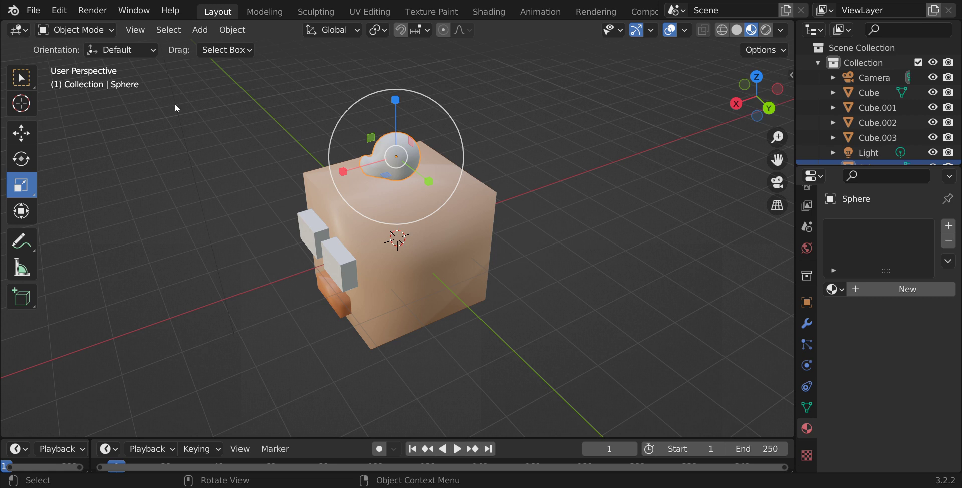
pyautogui.click(919, 289)
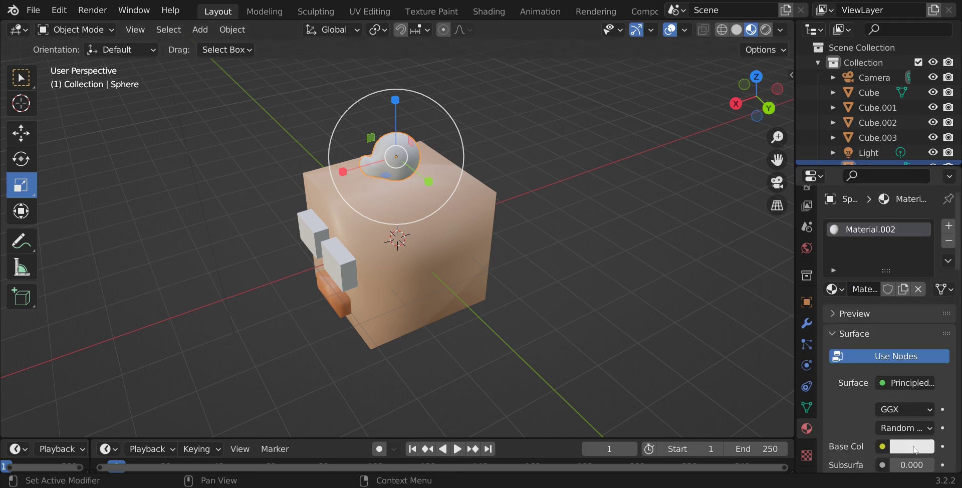
pyautogui.click(913, 447)
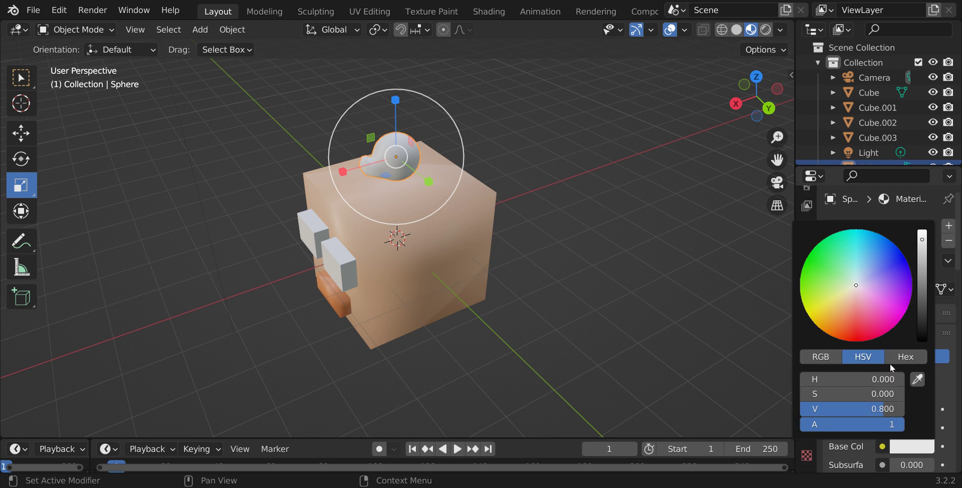
pyautogui.click(837, 324)
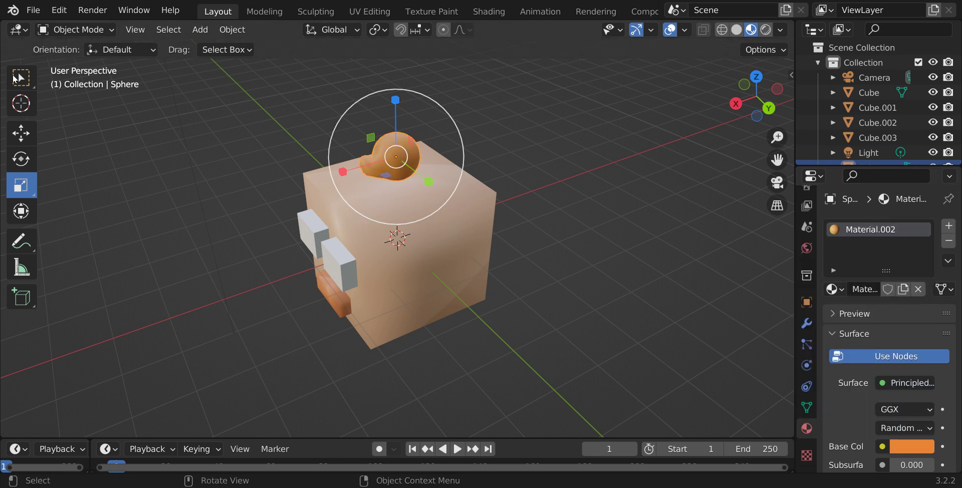
# Move the orange sphere along X to the head's front top edge and lower it slightly along Z.
pyautogui.click(22, 134)
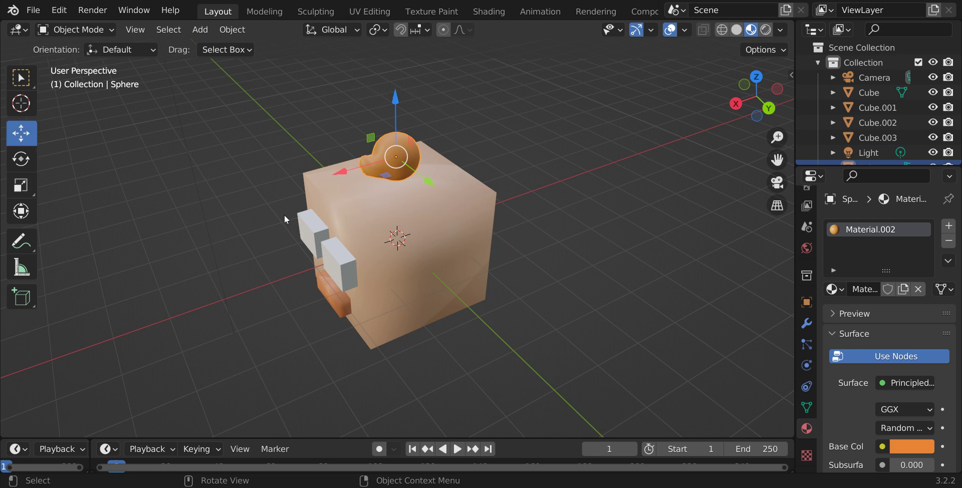
pyautogui.moveTo(339, 173); pyautogui.dragTo(280, 200)
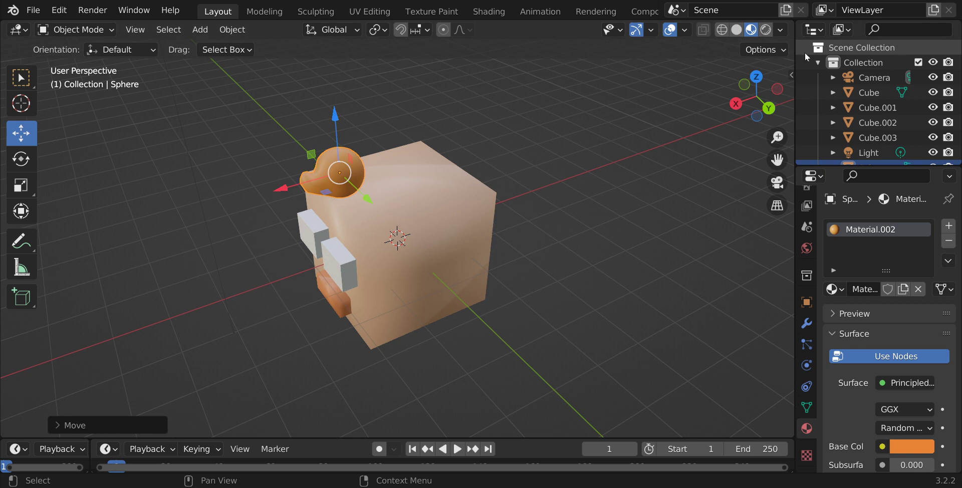
pyautogui.moveTo(756, 102); pyautogui.dragTo(757, 99)
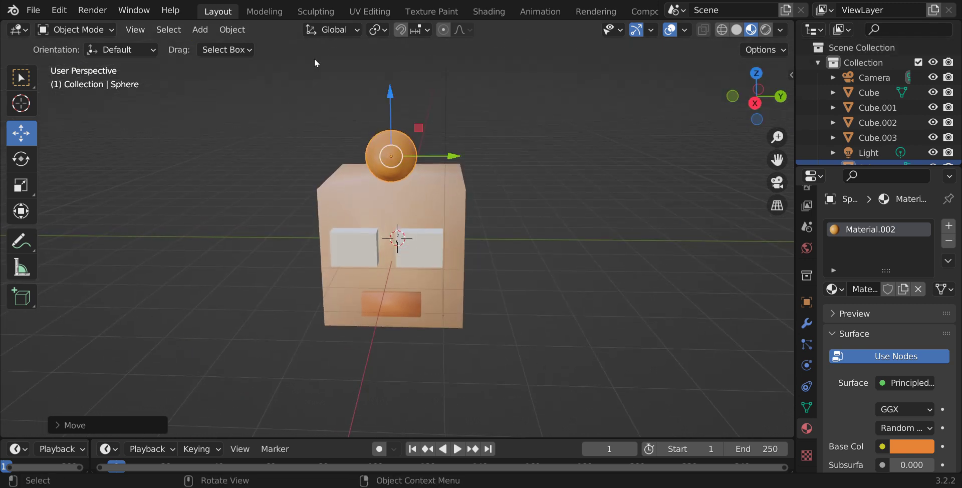
pyautogui.moveTo(390, 96); pyautogui.dragTo(392, 102)
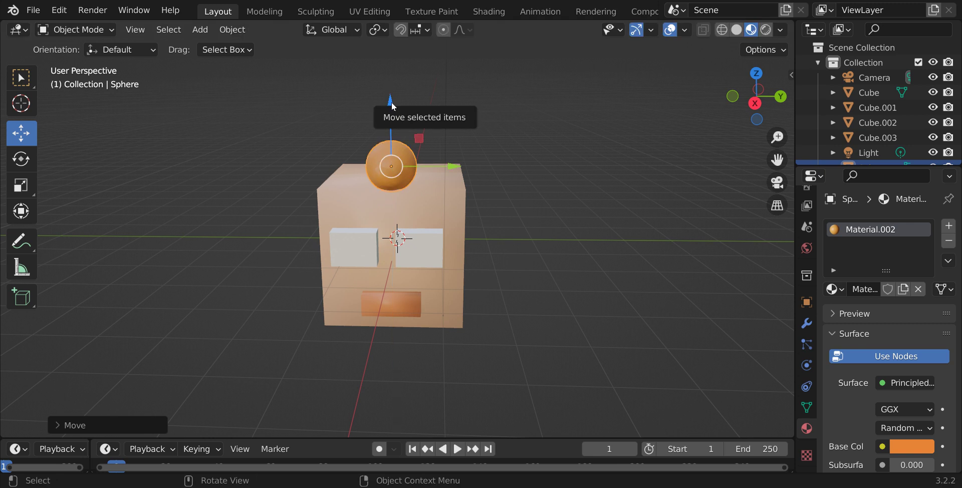
# Copy the orange sphere, paste a duplicate and shift it sideways along Y on the head's front edge.
pyautogui.rightClick(392, 103)
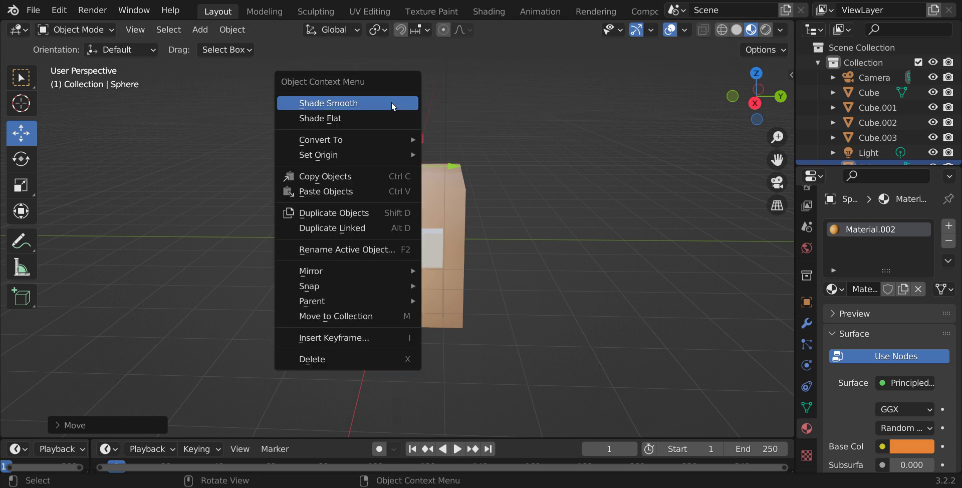
pyautogui.click(369, 173)
pyautogui.rightClick(370, 173)
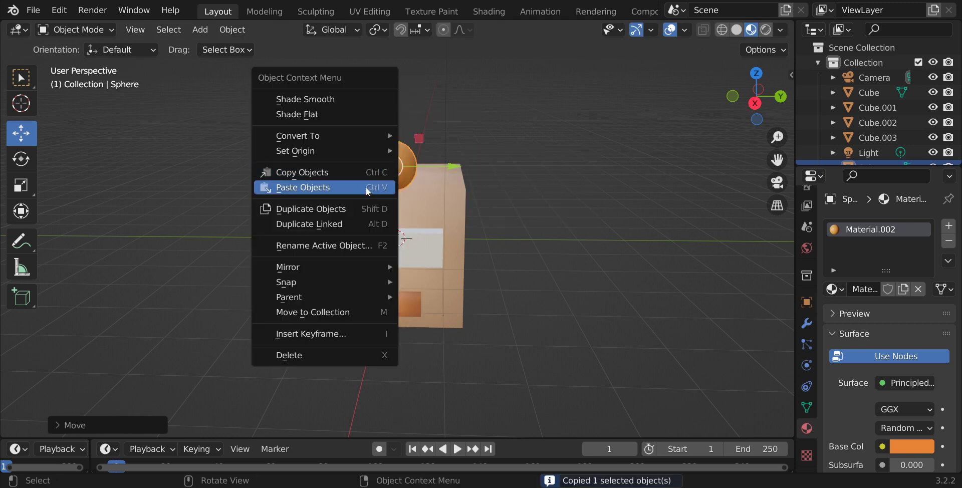
pyautogui.click(366, 189)
pyautogui.moveTo(459, 169)
pyautogui.mouseDown()
pyautogui.moveTo(551, 180)
pyautogui.moveTo(443, 174)
pyautogui.mouseUp()
# Paste more copies of the sphere and space them along Y to complete a row of overlapping spheres across the front edge.
pyautogui.rightClick(484, 168)
pyautogui.click(483, 167)
pyautogui.rightClick(449, 180)
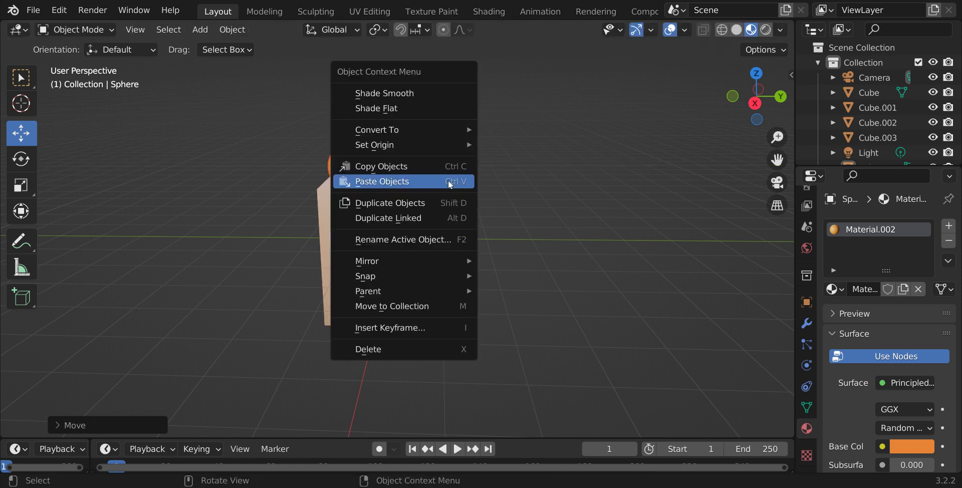
pyautogui.click(448, 181)
pyautogui.moveTo(413, 163); pyautogui.dragTo(465, 176)
pyautogui.rightClick(465, 176)
pyautogui.click(466, 179)
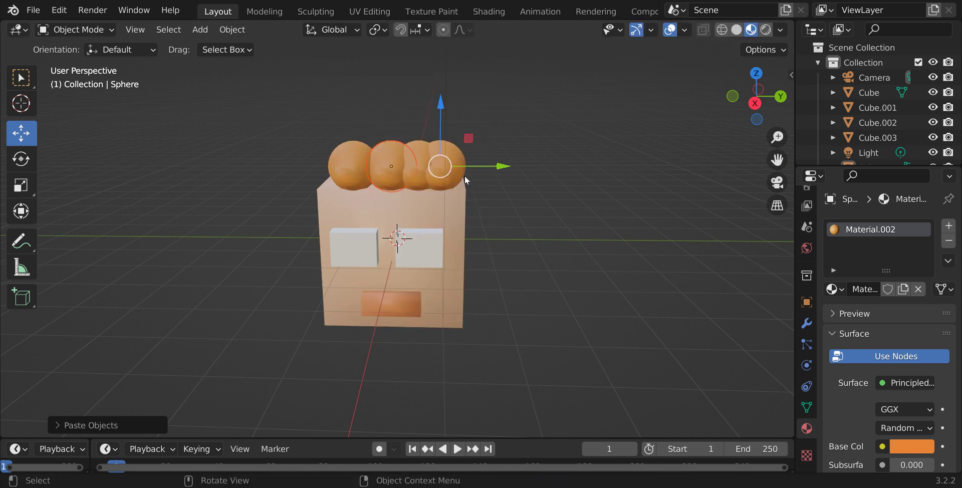
pyautogui.moveTo(500, 166); pyautogui.dragTo(436, 168)
# Paste another sphere copy and move it back along X behind the front row to begin a second row.
pyautogui.moveTo(756, 100); pyautogui.dragTo(756, 98)
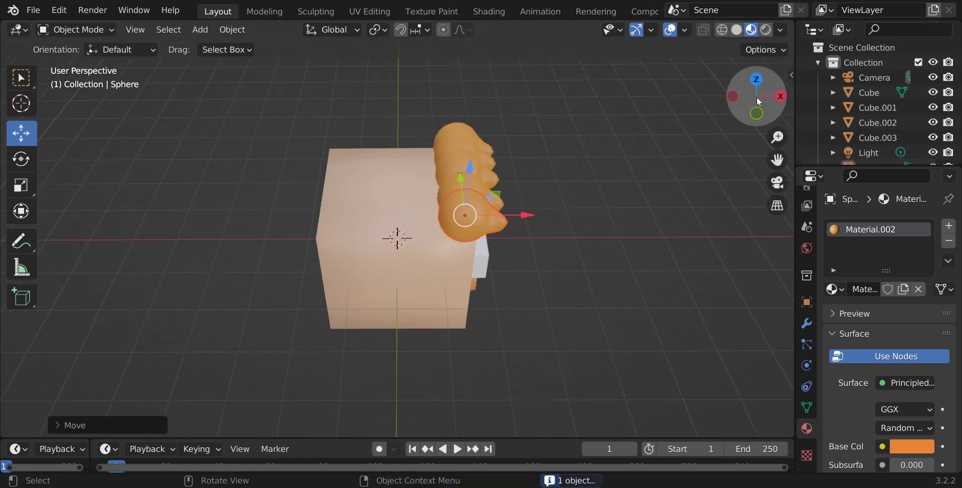
pyautogui.rightClick(474, 157)
pyautogui.click(471, 157)
pyautogui.moveTo(523, 216); pyautogui.dragTo(476, 213)
# Paste a further sphere copy, move it back along X and shift it along Y beside the first sphere of the second row.
pyautogui.rightClick(477, 213)
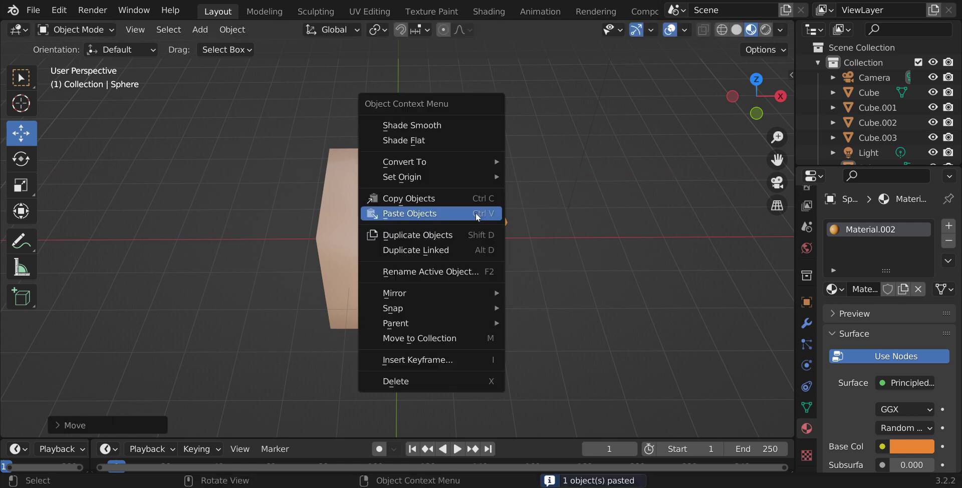
pyautogui.click(478, 217)
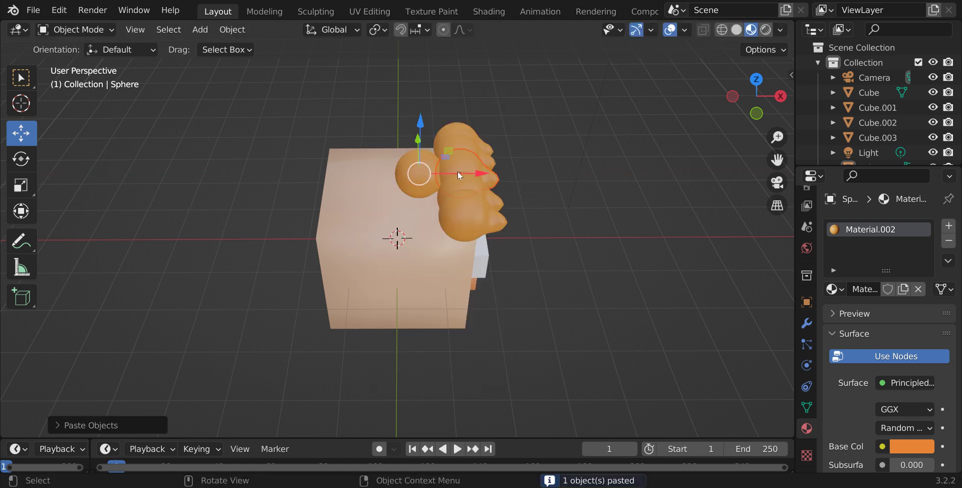
pyautogui.moveTo(483, 173); pyautogui.dragTo(429, 181)
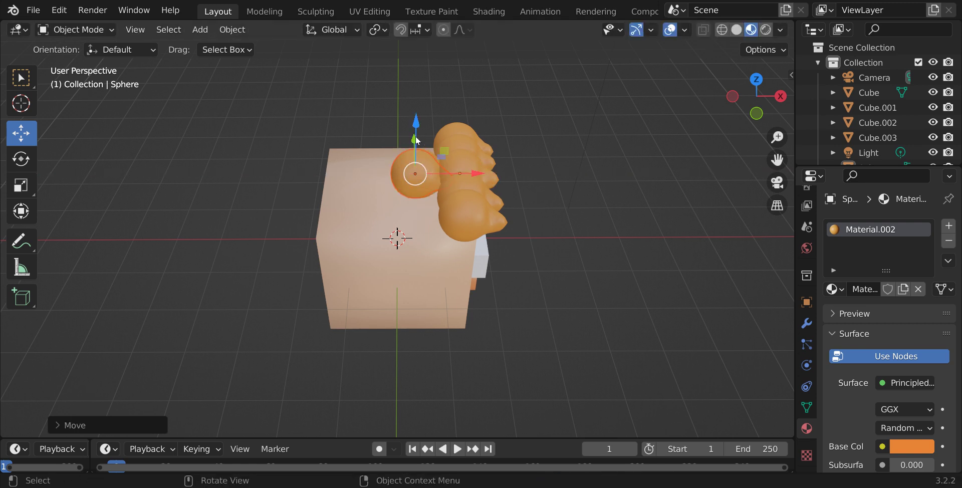
pyautogui.moveTo(766, 92); pyautogui.dragTo(400, 169)
pyautogui.moveTo(330, 171); pyautogui.dragTo(377, 176)
pyautogui.rightClick(377, 176)
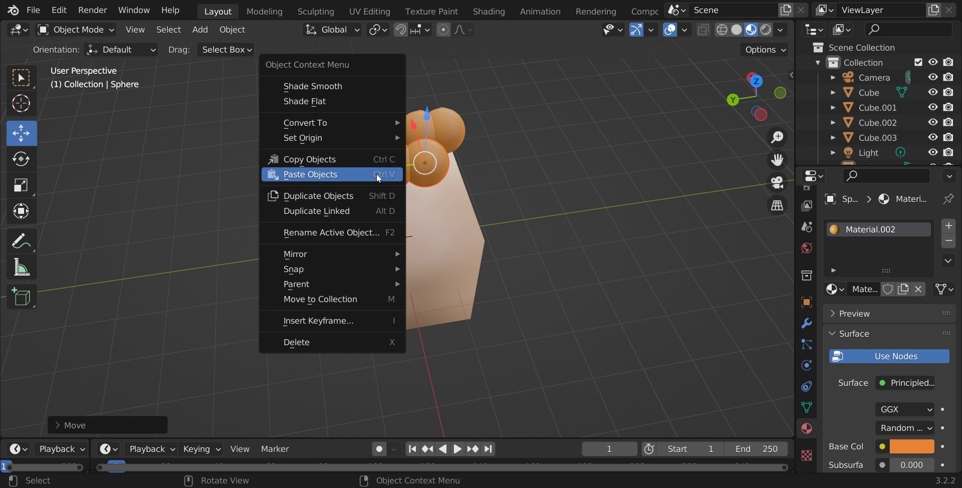
pyautogui.rightClick(377, 173)
pyautogui.click(386, 176)
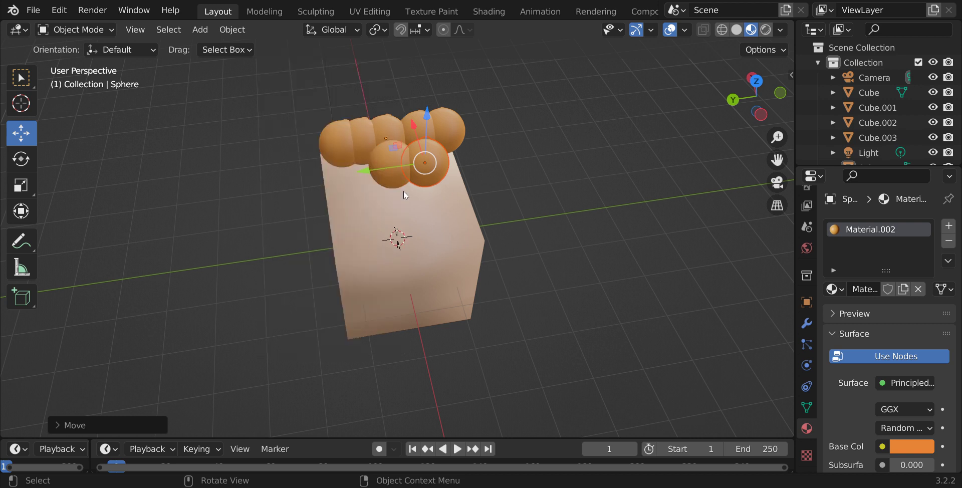
pyautogui.moveTo(370, 167); pyautogui.dragTo(377, 168)
# Paste two more sphere copies and position them along X and Y toward opposite sides of the second row.
pyautogui.rightClick(378, 169)
pyautogui.click(378, 169)
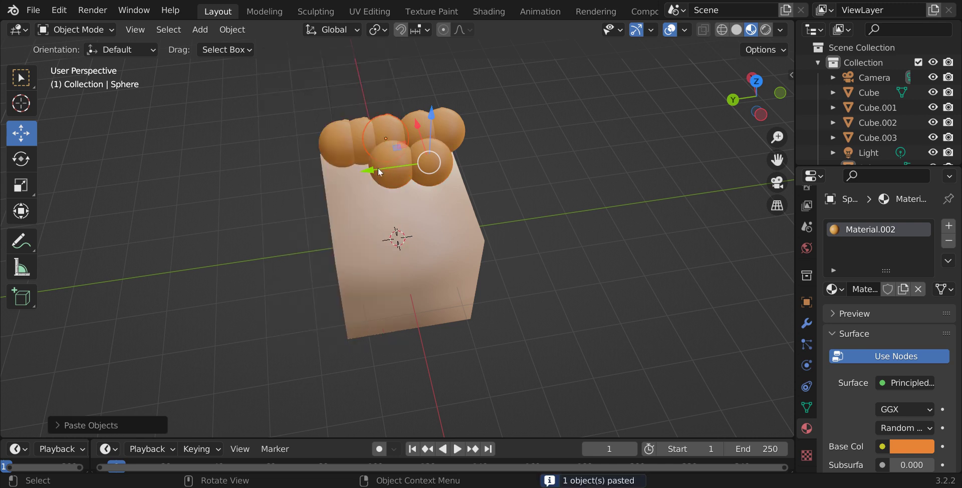
pyautogui.moveTo(420, 125); pyautogui.dragTo(368, 153)
pyautogui.rightClick(309, 175)
pyautogui.click(309, 173)
pyautogui.moveTo(390, 100); pyautogui.dragTo(397, 131)
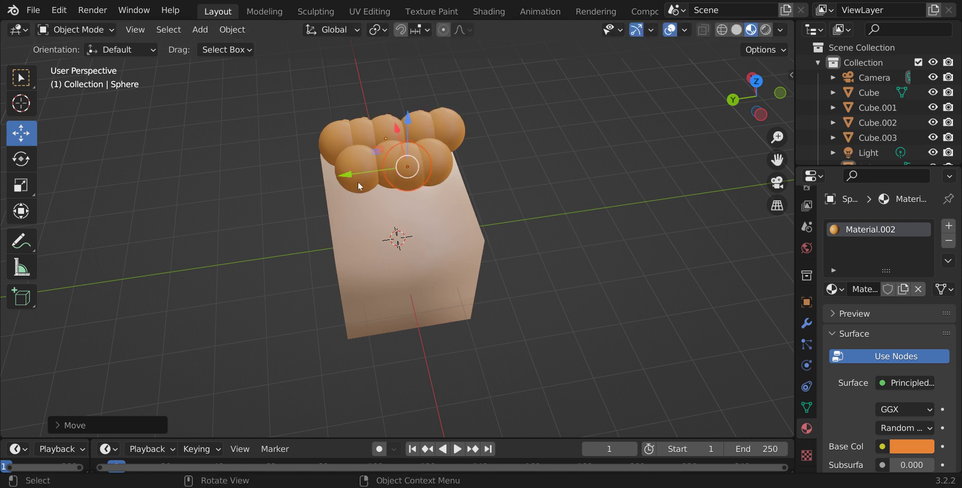
pyautogui.moveTo(357, 174); pyautogui.dragTo(398, 166)
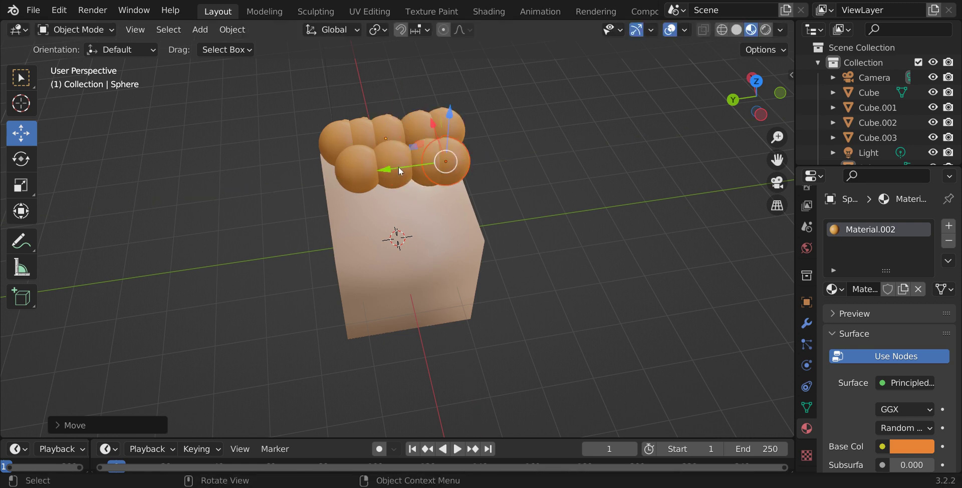
# Paste one more sphere copy, move it back along X and slide it along Y to the second row's positive-Y end.
pyautogui.rightClick(399, 167)
pyautogui.click(401, 168)
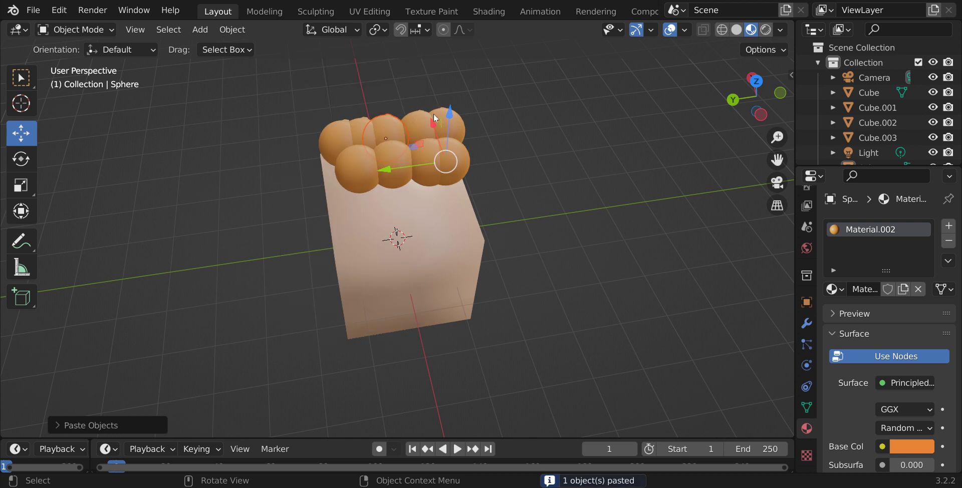
pyautogui.moveTo(431, 120); pyautogui.dragTo(405, 173)
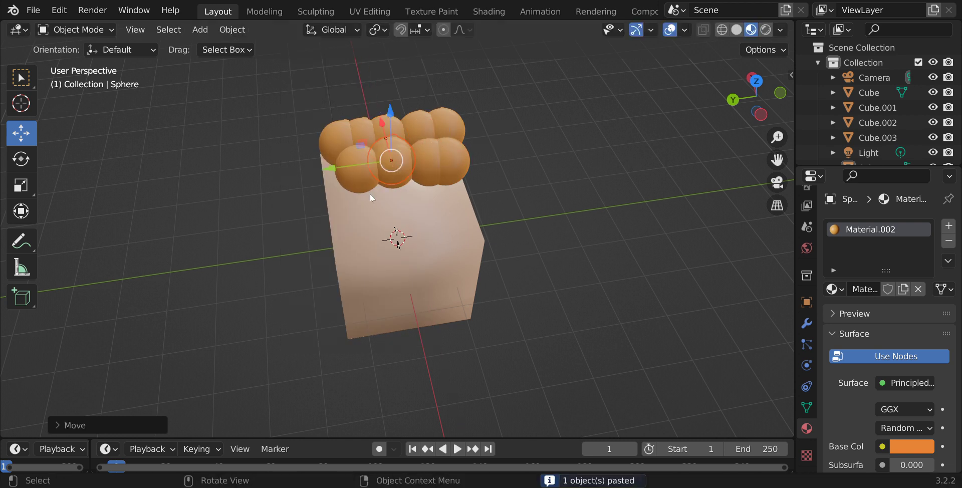
pyautogui.moveTo(337, 165); pyautogui.dragTo(276, 172)
# Paste a sphere copy and move it back along X behind the second row to begin a third row.
pyautogui.moveTo(749, 106)
pyautogui.mouseDown()
pyautogui.moveTo(701, 109)
pyautogui.moveTo(766, 102)
pyautogui.mouseUp()
pyautogui.rightClick(753, 93)
pyautogui.moveTo(753, 92)
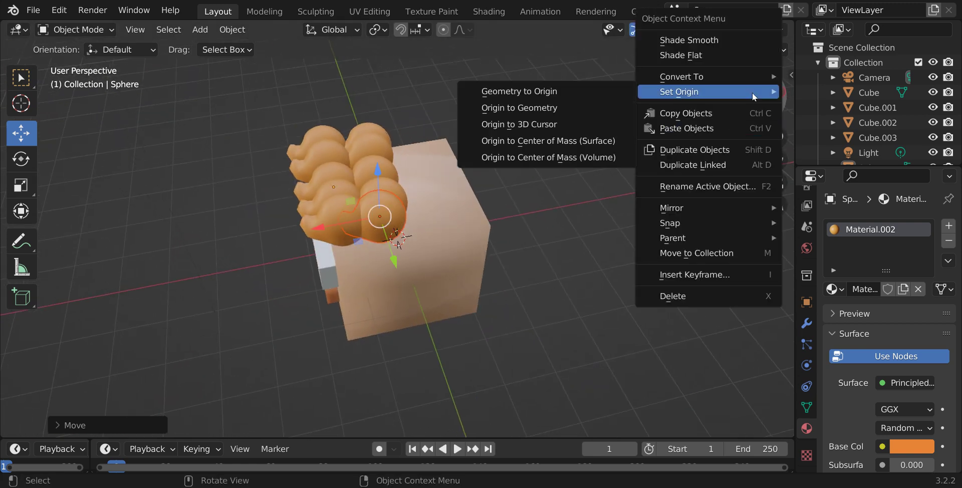
pyautogui.click(712, 130)
pyautogui.moveTo(327, 225); pyautogui.dragTo(427, 219)
# Paste two more sphere copies and position them along X and Y in the third row, placing the last at its positive-Y end.
pyautogui.rightClick(427, 220)
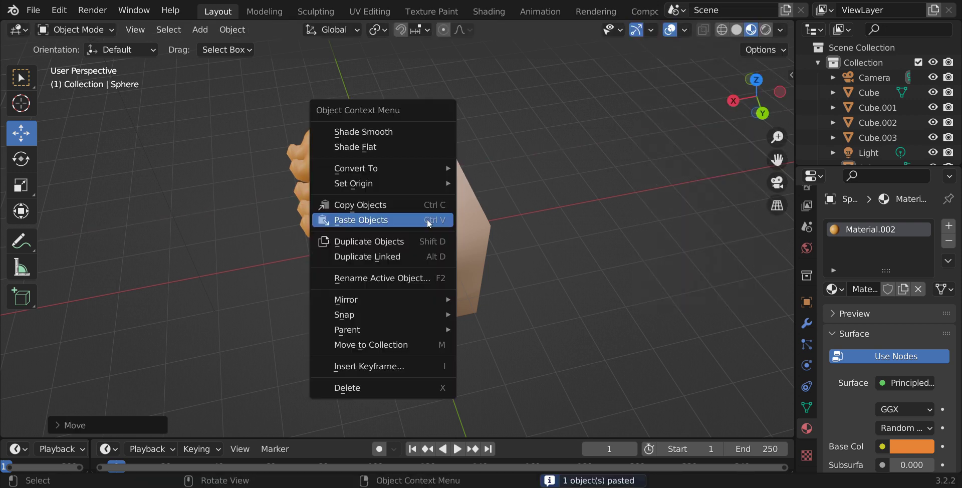
pyautogui.click(429, 222)
pyautogui.moveTo(360, 179); pyautogui.dragTo(441, 229)
pyautogui.rightClick(441, 228)
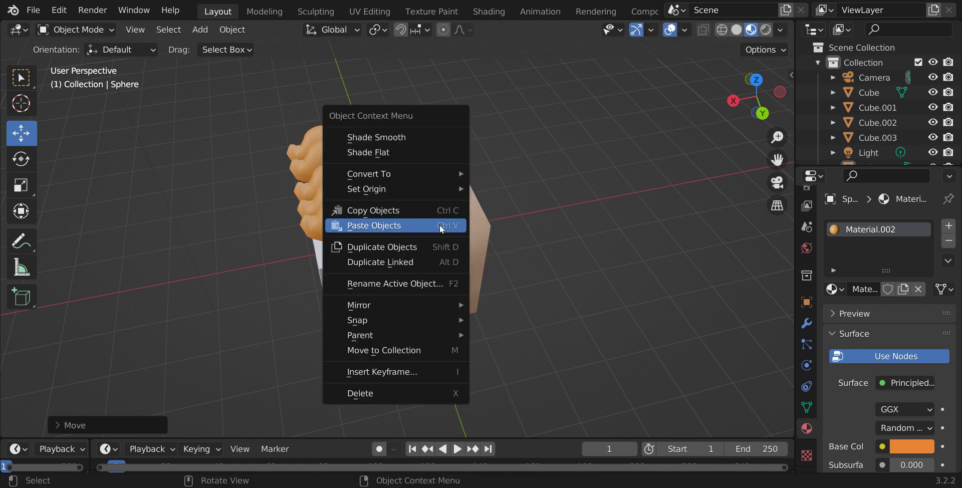
pyautogui.click(441, 226)
pyautogui.moveTo(369, 188); pyautogui.dragTo(447, 260)
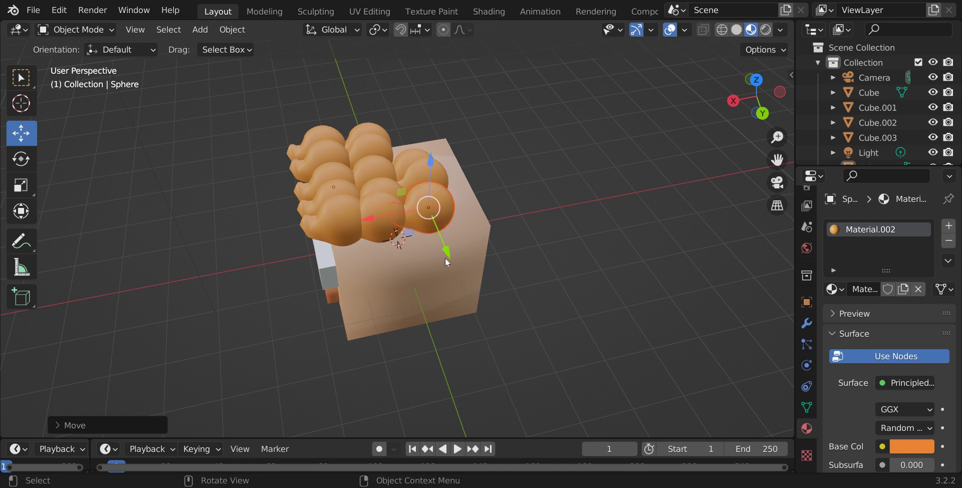
# Paste another sphere copy, move it back along X and shift it along Y toward the third row's negative-Y side.
pyautogui.rightClick(445, 257)
pyautogui.click(445, 258)
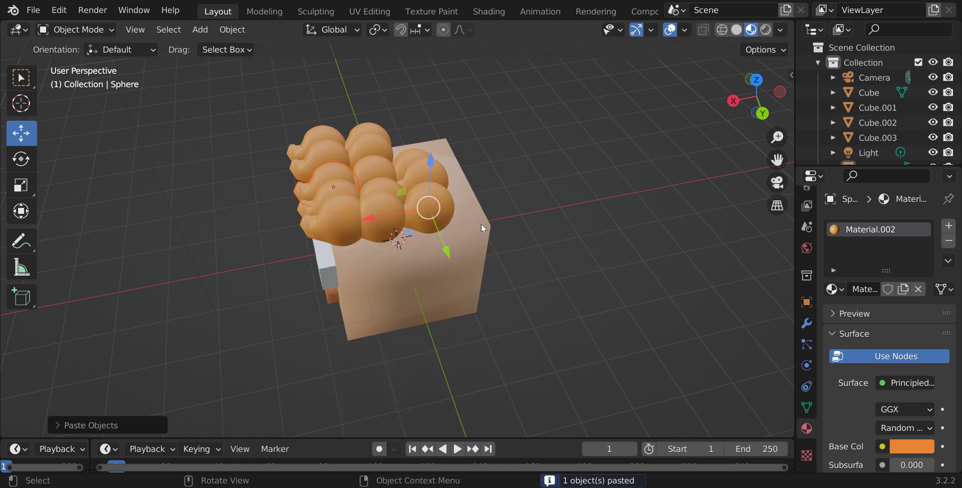
pyautogui.moveTo(370, 217); pyautogui.dragTo(430, 193)
# Paste one more sphere copy, move it back along X and slide it along Y to the third row's negative-Y end.
pyautogui.moveTo(749, 108); pyautogui.dragTo(768, 105)
pyautogui.rightClick(767, 103)
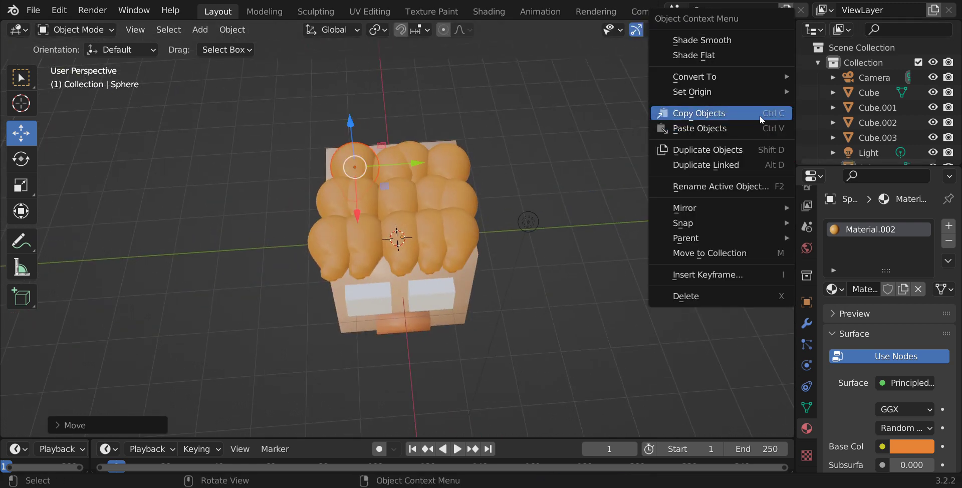
pyautogui.rightClick(756, 132)
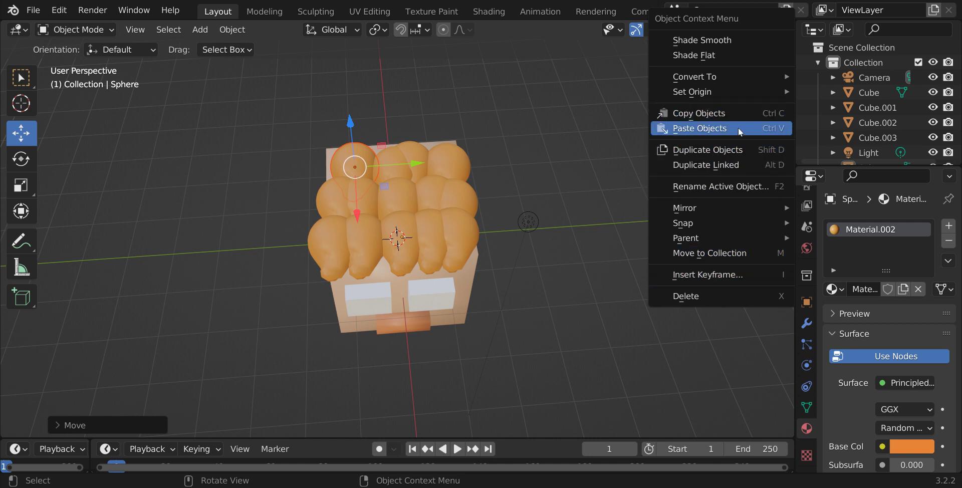
pyautogui.click(739, 130)
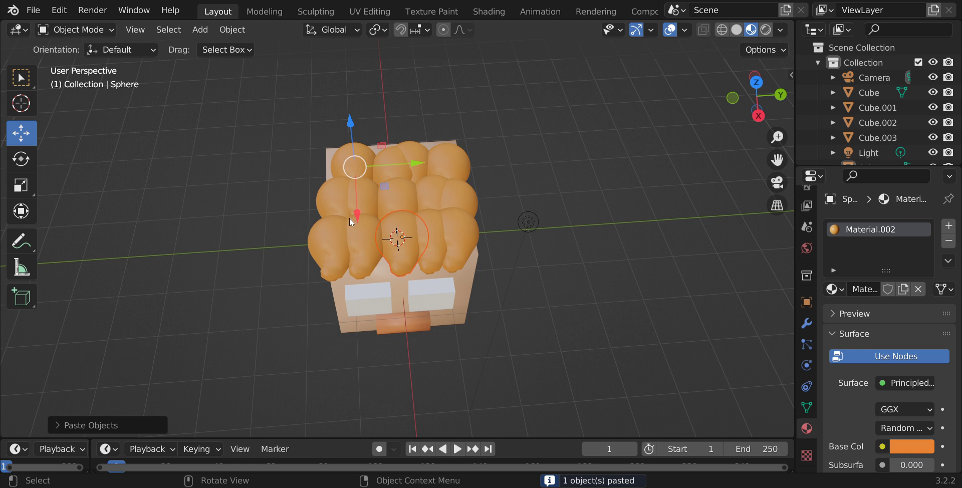
pyautogui.moveTo(355, 206); pyautogui.dragTo(374, 118)
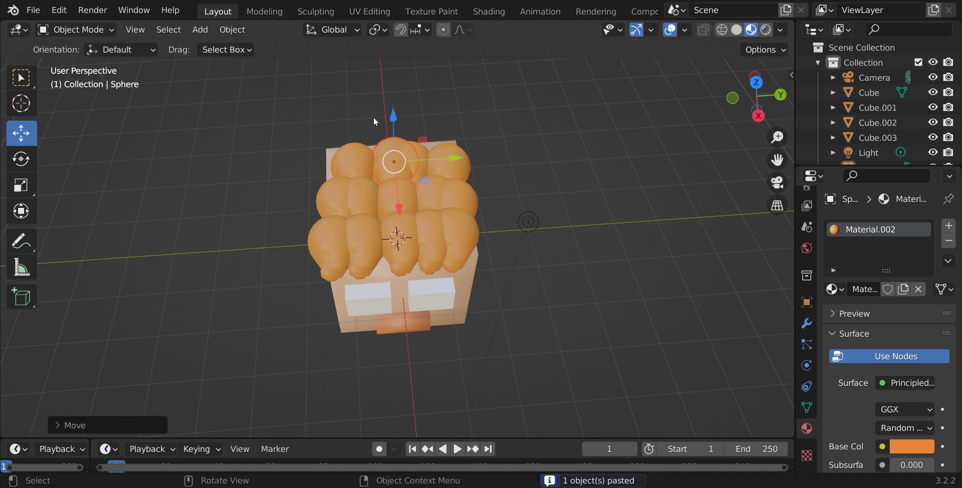
pyautogui.moveTo(455, 160); pyautogui.dragTo(390, 161)
# Copy the sphere at the third row's negative-Y end, paste it and move the copy back along X to begin a fourth row.
pyautogui.rightClick(391, 162)
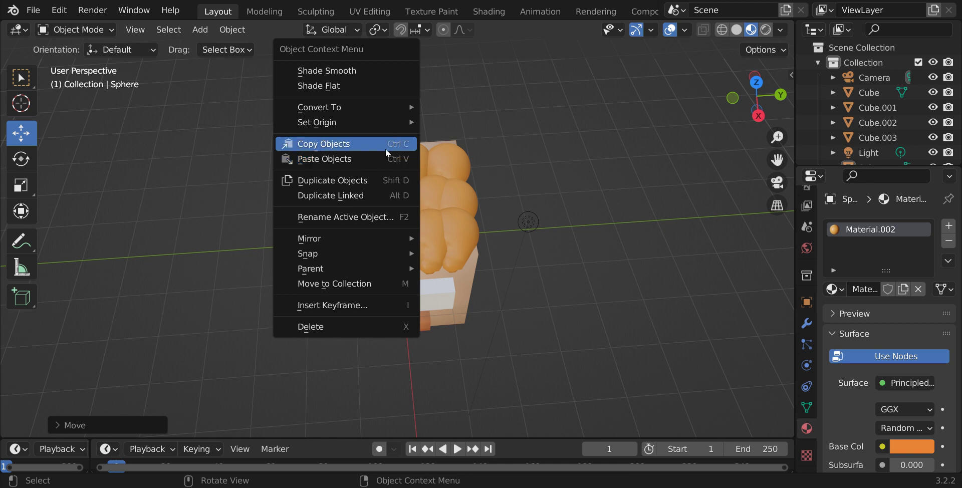
pyautogui.click(386, 149)
pyautogui.rightClick(386, 149)
pyautogui.click(374, 161)
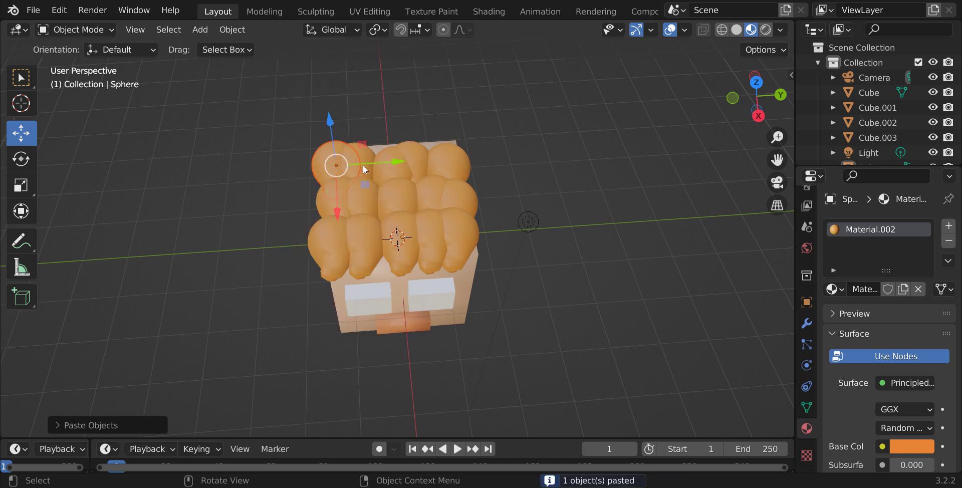
pyautogui.moveTo(337, 213); pyautogui.dragTo(344, 186)
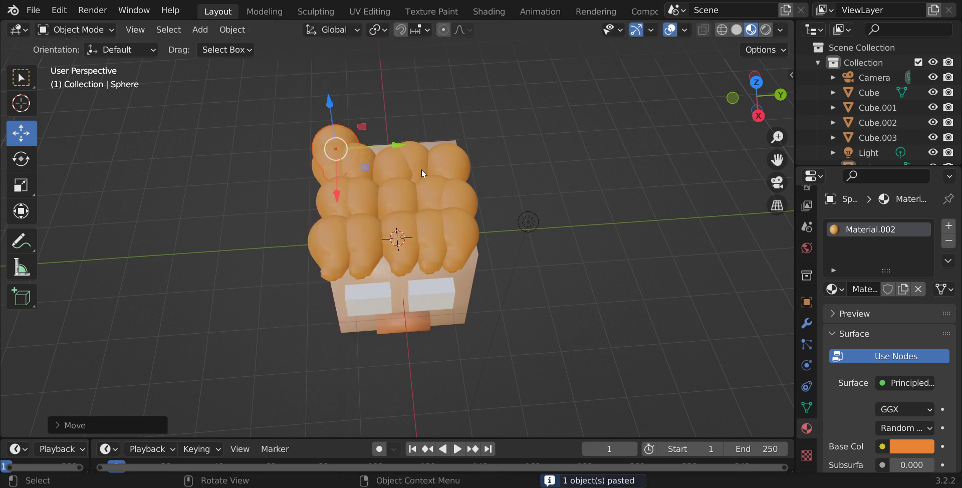
# Paste a sphere copy and move it along Y and back along X beside the first sphere of the fourth row.
pyautogui.moveTo(756, 96); pyautogui.dragTo(716, 101)
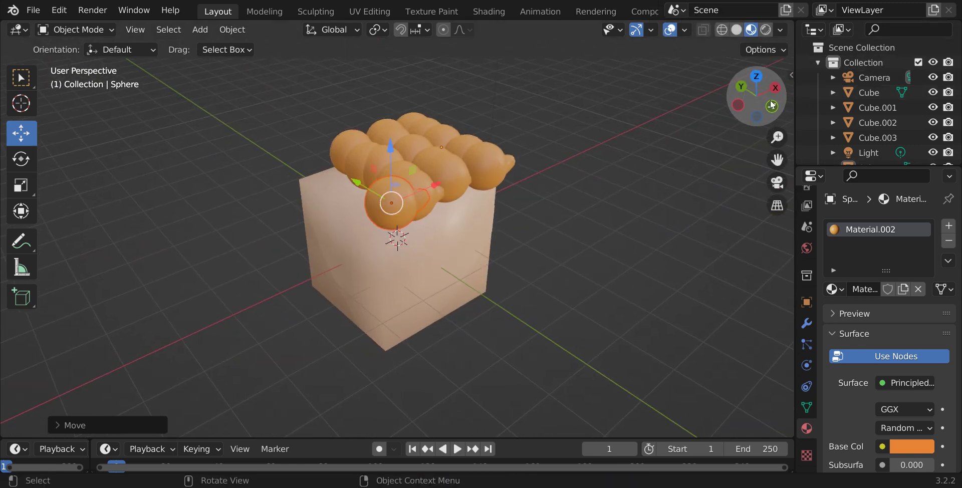
pyautogui.rightClick(726, 129)
pyautogui.click(716, 128)
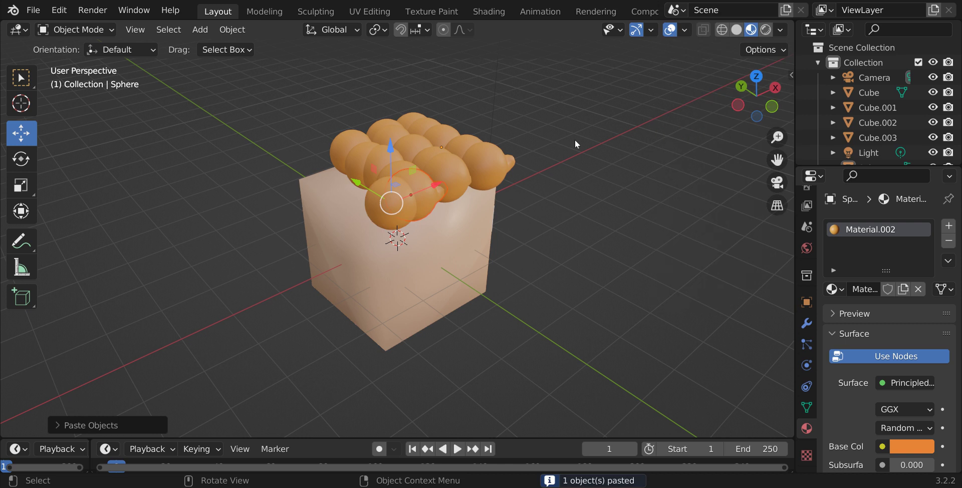
pyautogui.press('g')
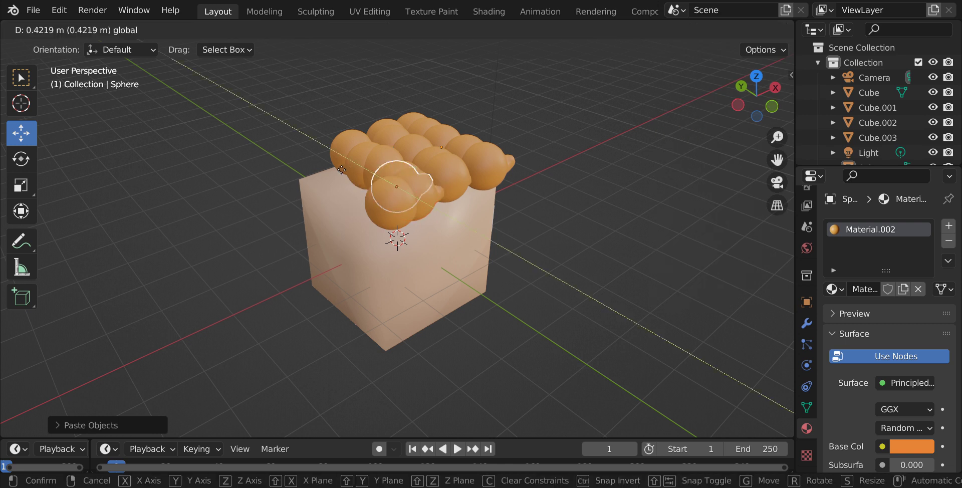
pyautogui.click(338, 167)
pyautogui.moveTo(423, 158); pyautogui.dragTo(399, 176)
# Paste two further sphere copies and move them along X and Y to fill the fourth row to its positive-Y end.
pyautogui.rightClick(399, 176)
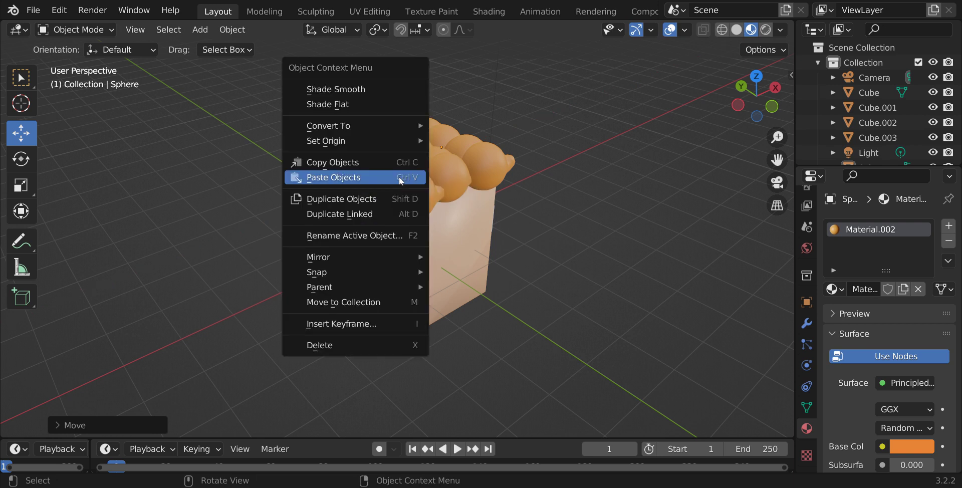
pyautogui.click(399, 176)
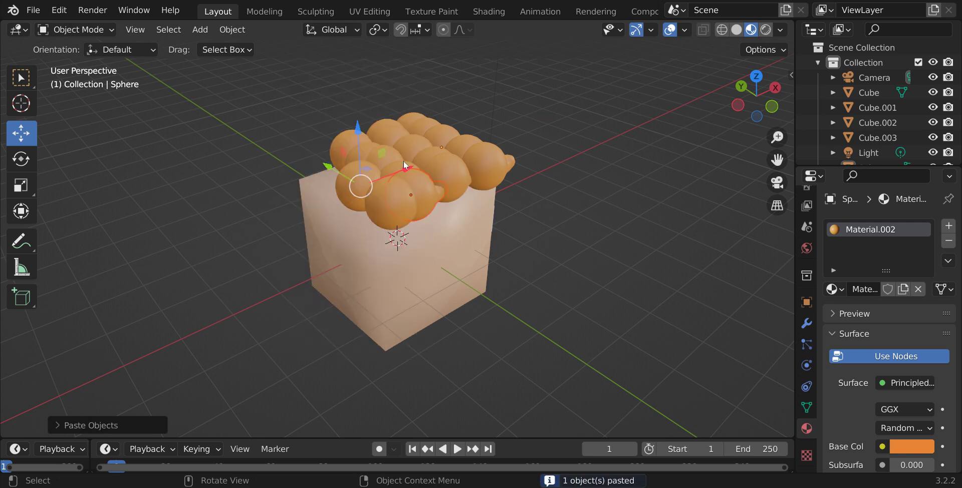
pyautogui.moveTo(401, 169); pyautogui.dragTo(294, 158)
pyautogui.rightClick(294, 157)
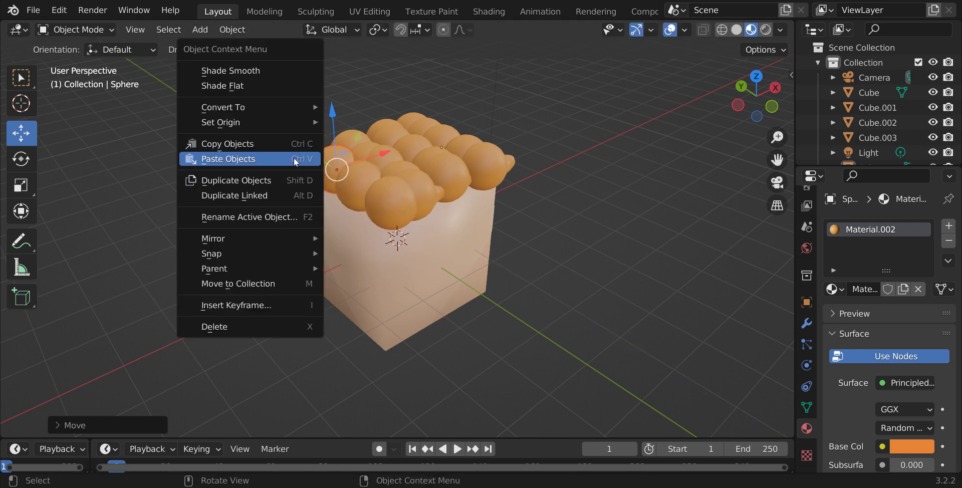
pyautogui.click(296, 160)
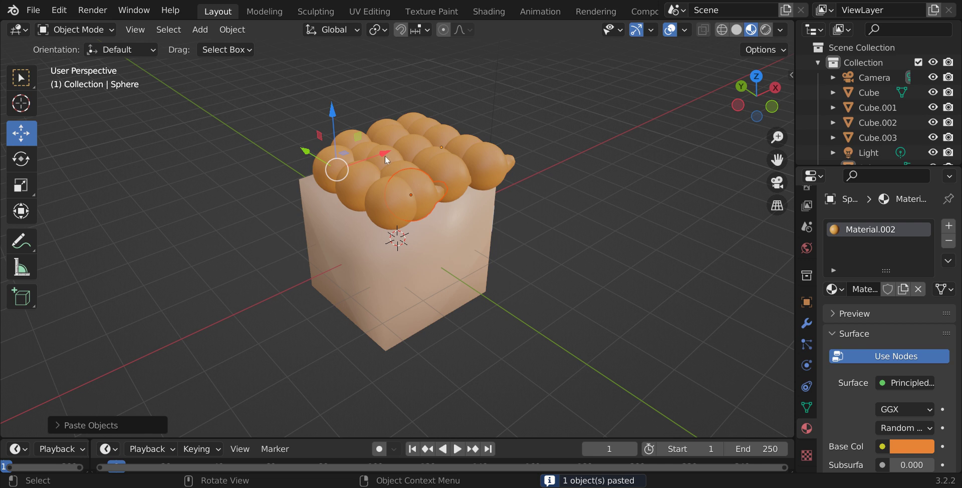
pyautogui.moveTo(379, 153); pyautogui.dragTo(277, 152)
# Copy the sphere at the fourth row's positive-Y corner, paste it in place and rotate the copy about Z.
pyautogui.moveTo(751, 116); pyautogui.dragTo(775, 110)
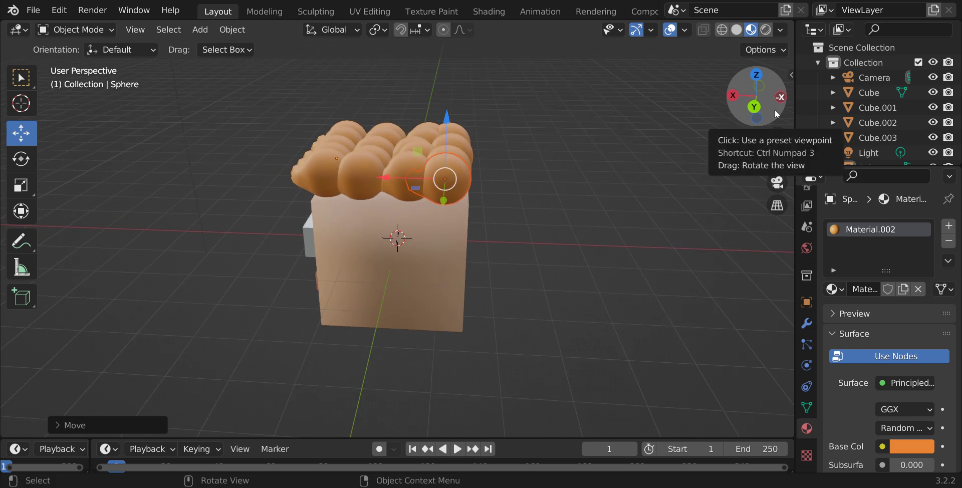
pyautogui.rightClick(513, 328)
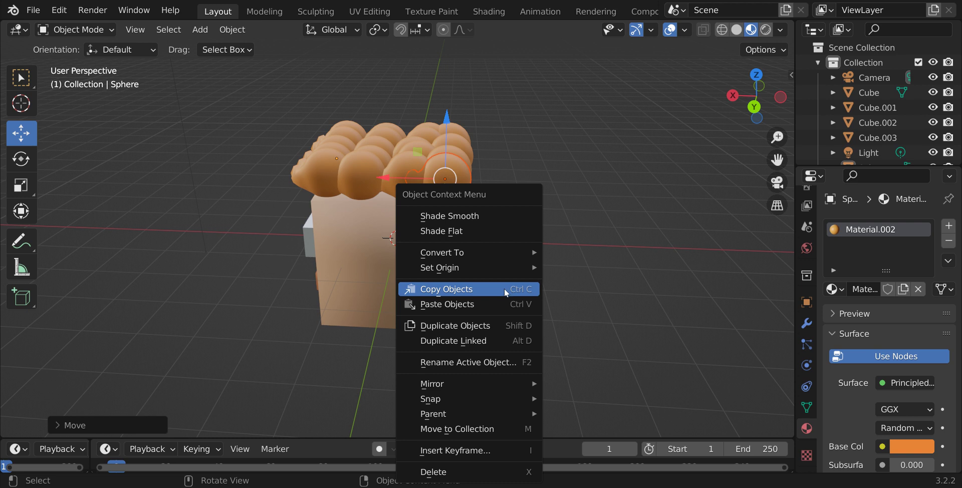
pyautogui.click(505, 289)
pyautogui.rightClick(504, 289)
pyautogui.click(497, 311)
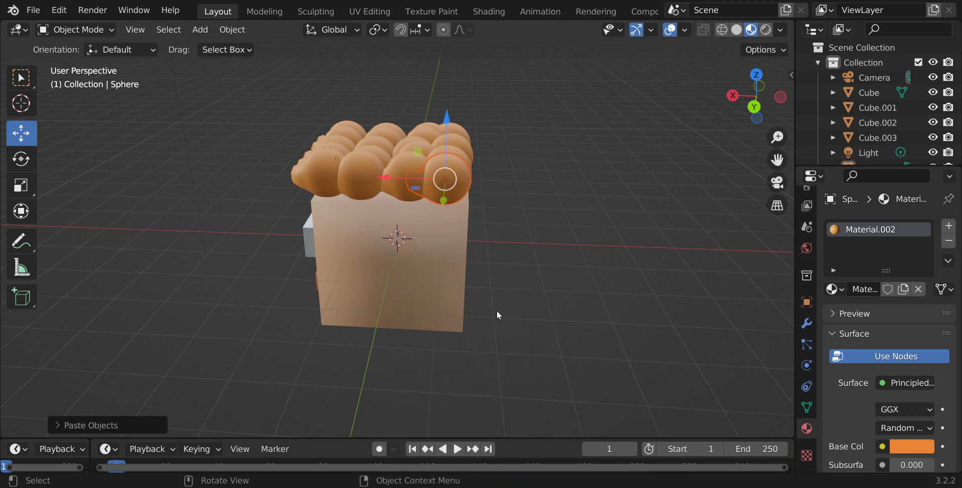
pyautogui.click(18, 158)
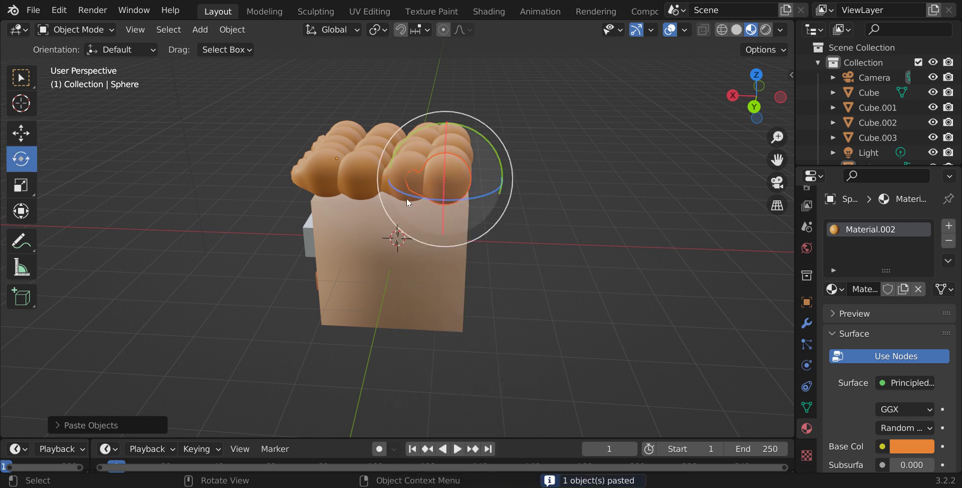
pyautogui.moveTo(412, 196); pyautogui.dragTo(431, 203)
# Paste another copy of the corner sphere and move it along Y out past the head's positive-Y side.
pyautogui.moveTo(755, 96); pyautogui.dragTo(729, 100)
pyautogui.rightClick(729, 101)
pyautogui.click(706, 128)
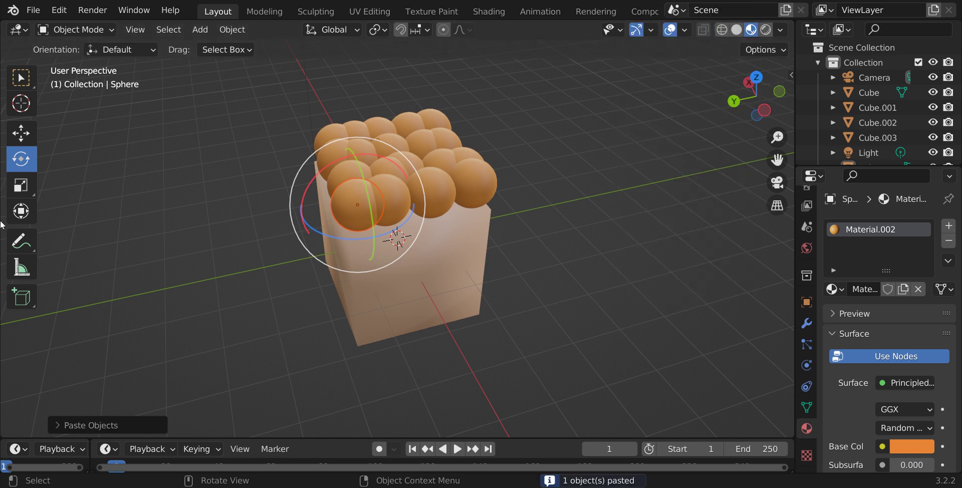
pyautogui.click(17, 133)
pyautogui.moveTo(303, 215); pyautogui.dragTo(253, 228)
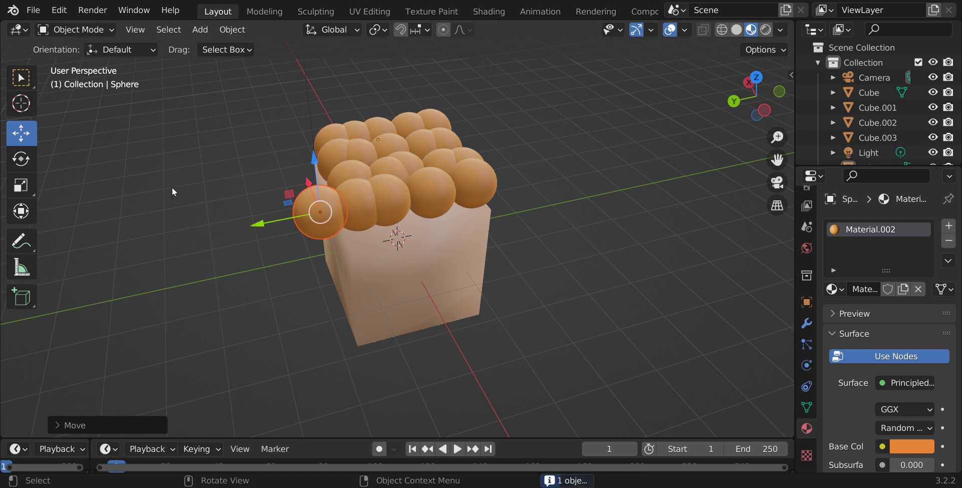
# Rotate the outer sphere so its tip hangs downward and move it along Y against the head's side.
pyautogui.click(28, 163)
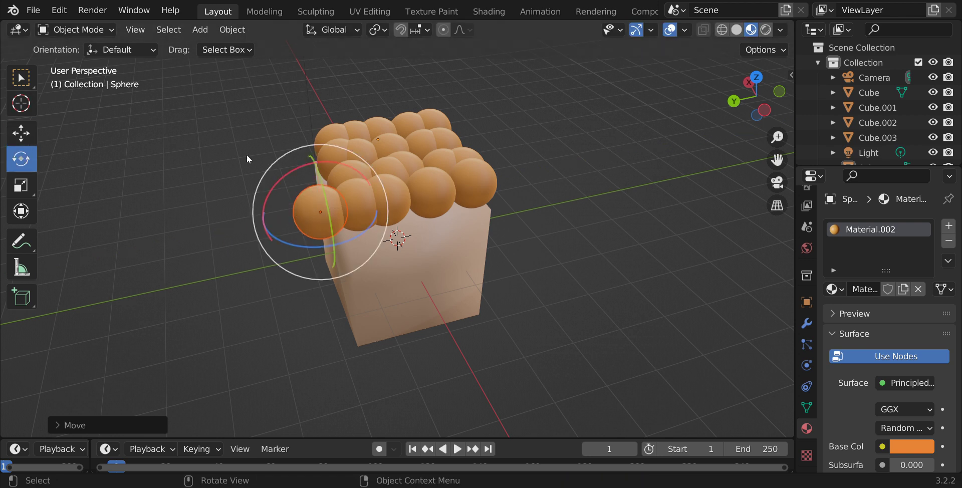
pyautogui.rightClick(302, 244)
pyautogui.click(333, 246)
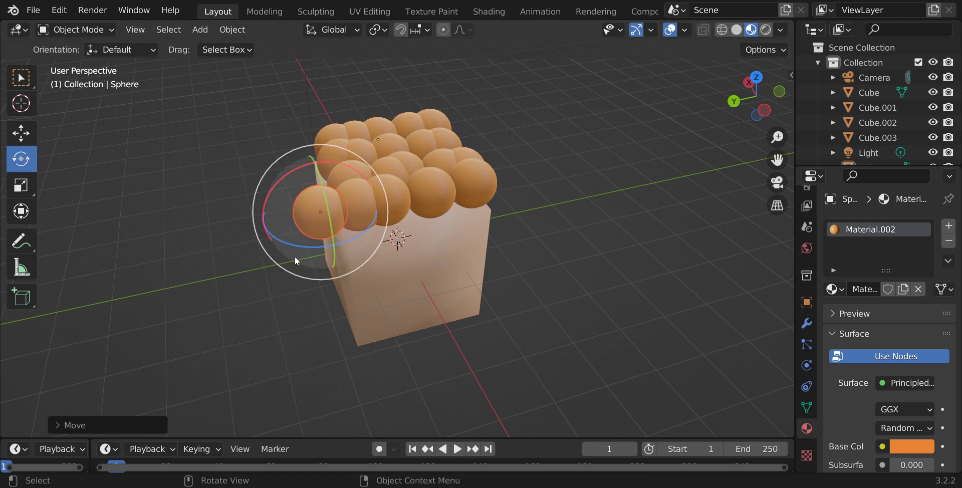
pyautogui.moveTo(298, 242); pyautogui.dragTo(271, 135)
pyautogui.moveTo(767, 98); pyautogui.dragTo(711, 97)
pyautogui.moveTo(529, 137); pyautogui.dragTo(544, 168)
pyautogui.click(24, 136)
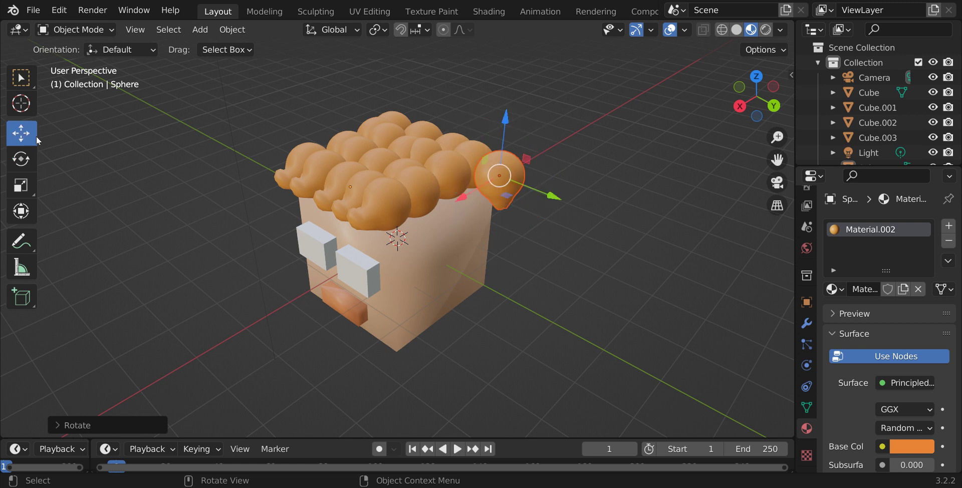
pyautogui.moveTo(555, 201); pyautogui.dragTo(528, 197)
# Copy the hanging side sphere, paste it and move the copy along X toward the face.
pyautogui.rightClick(528, 197)
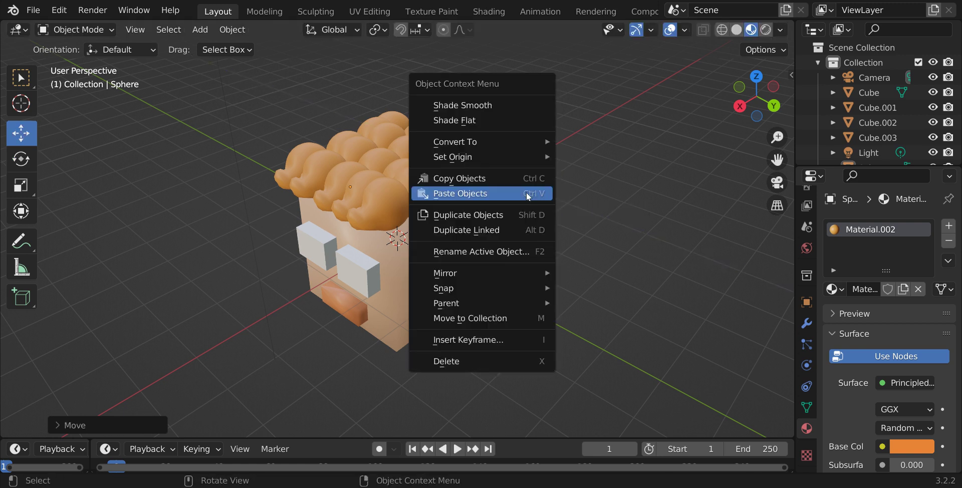
pyautogui.click(521, 179)
pyautogui.rightClick(521, 181)
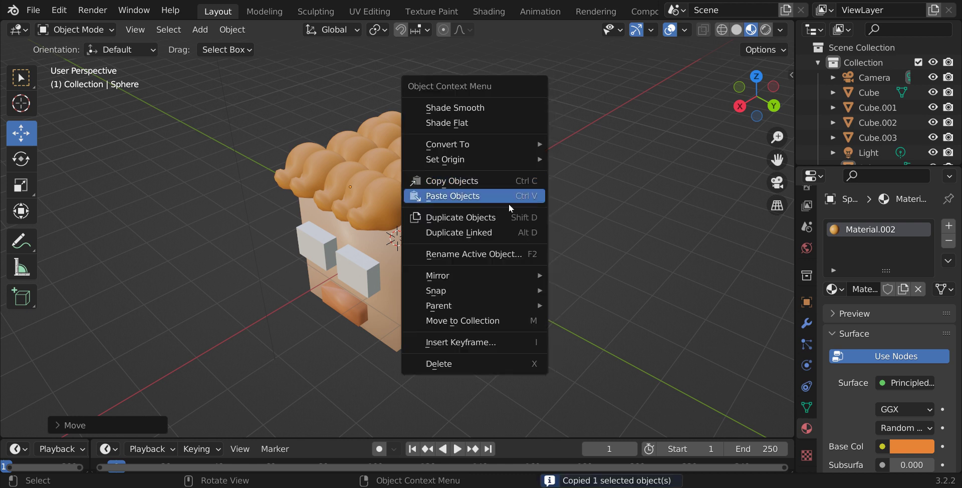
pyautogui.click(507, 202)
pyautogui.press('g')
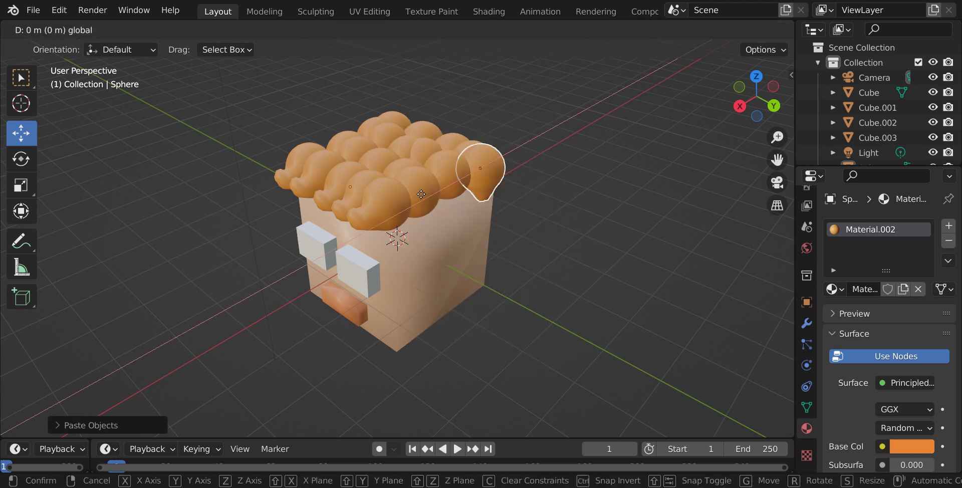
# Paste two more copies of the hanging side sphere, spacing each farther along X toward the face.
pyautogui.rightClick(430, 193)
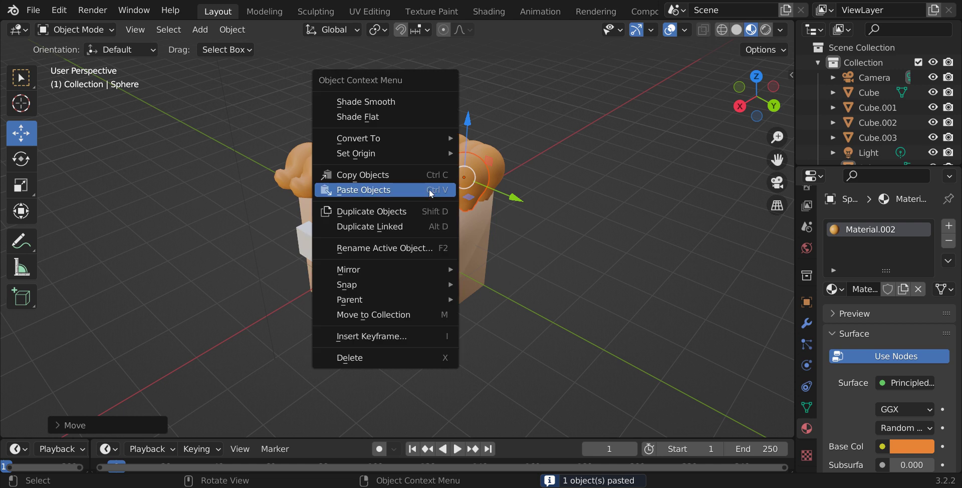
pyautogui.click(430, 192)
pyautogui.press('g')
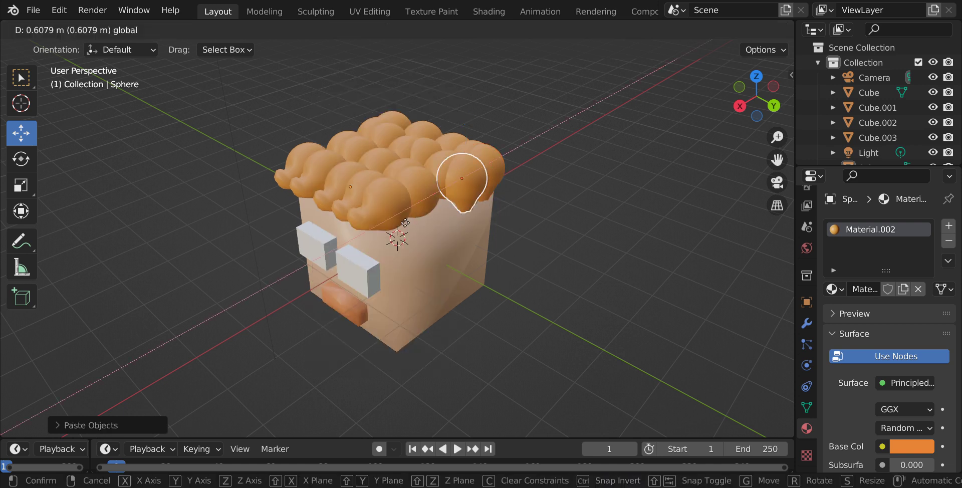
pyautogui.click(396, 229)
pyautogui.rightClick(398, 231)
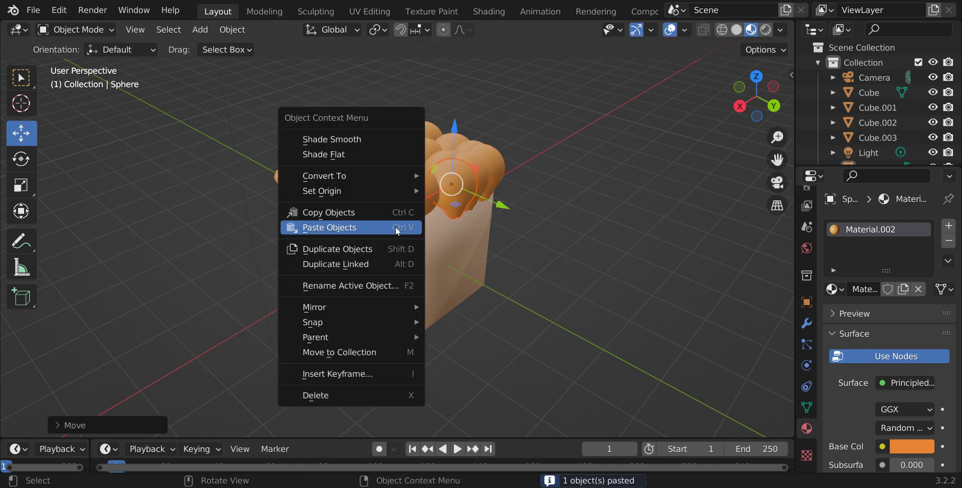
pyautogui.click(397, 228)
pyautogui.press('g')
pyautogui.click(369, 254)
# Paste another two copies and move them along X to extend the positive-Y side row to the face-side corner.
pyautogui.rightClick(368, 254)
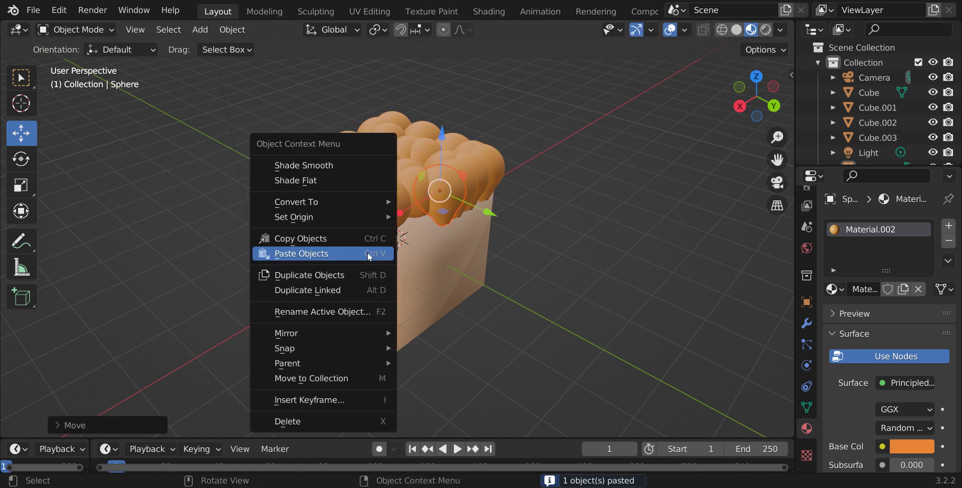
pyautogui.click(369, 254)
pyautogui.press('g')
pyautogui.click(353, 260)
pyautogui.rightClick(353, 260)
pyautogui.click(354, 262)
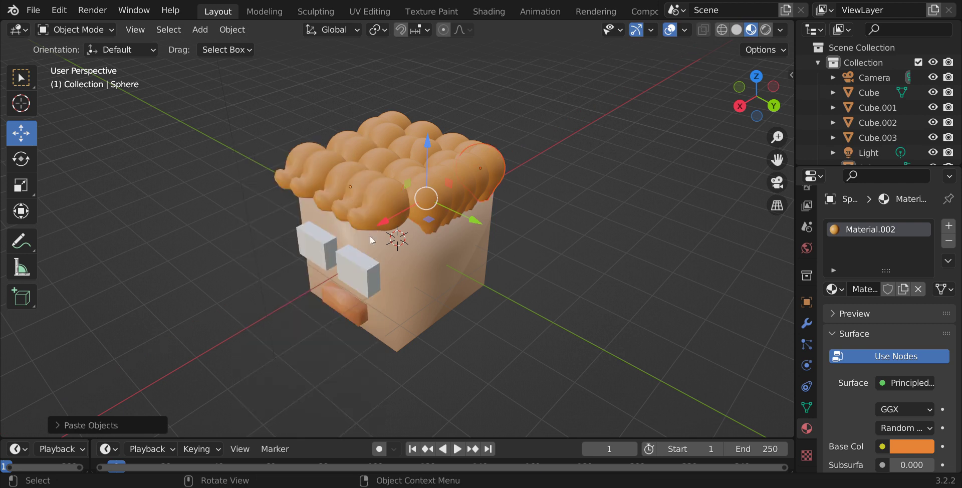
pyautogui.press('g')
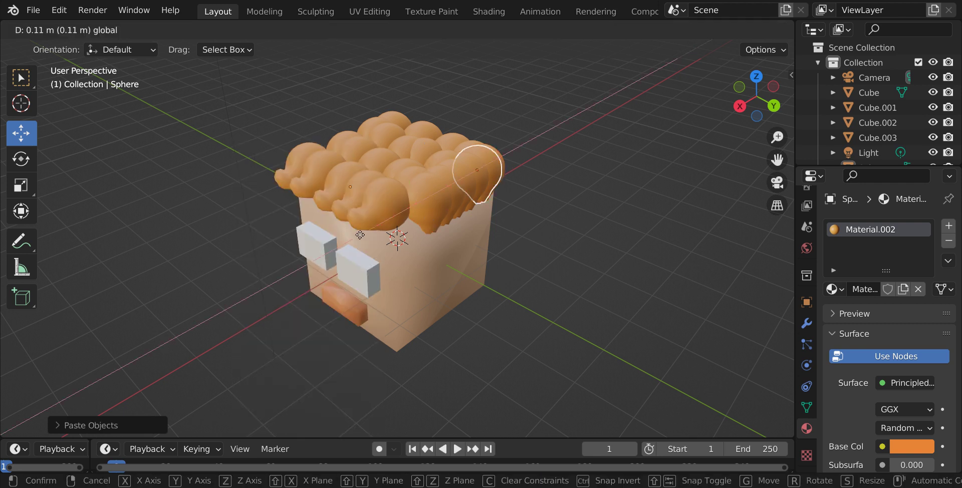
pyautogui.click(313, 280)
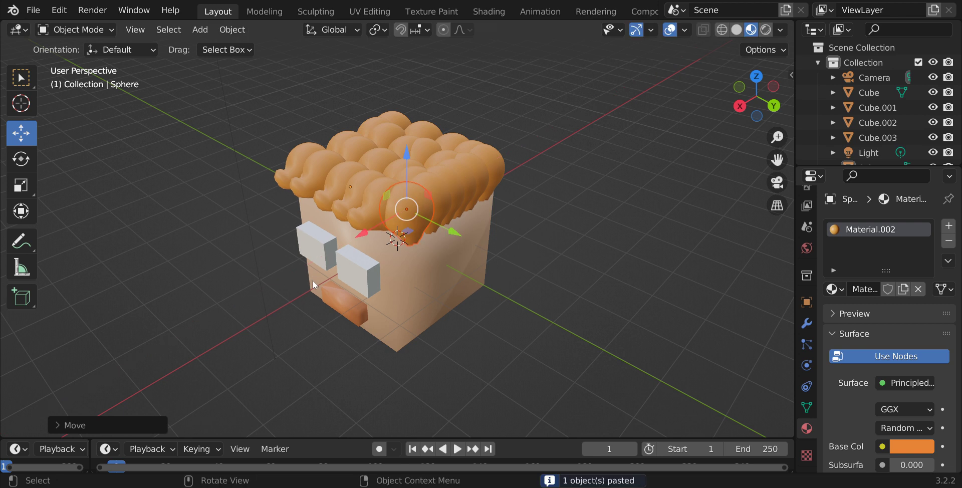
# Try to select the row of hanging spheres along the head's positive-Y side with selection boxes.
pyautogui.moveTo(696, 112); pyautogui.dragTo(519, 120)
pyautogui.click(218, 255)
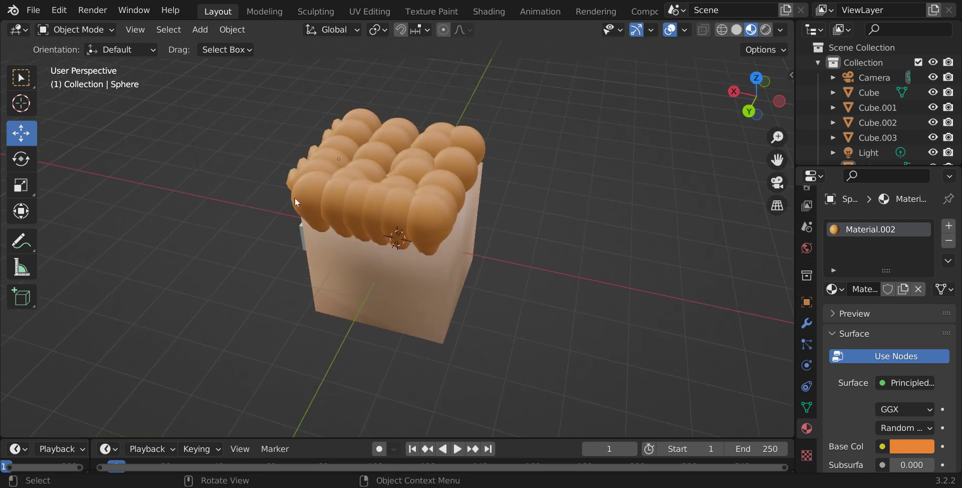
pyautogui.moveTo(298, 188); pyautogui.dragTo(438, 218)
pyautogui.click(503, 255)
pyautogui.moveTo(308, 199); pyautogui.dragTo(427, 206)
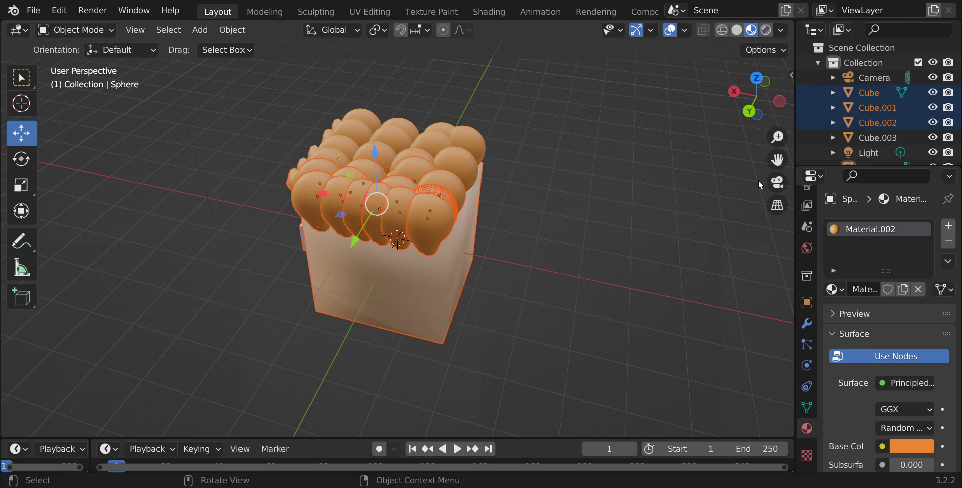
pyautogui.moveTo(752, 97); pyautogui.dragTo(558, 331)
pyautogui.click(453, 334)
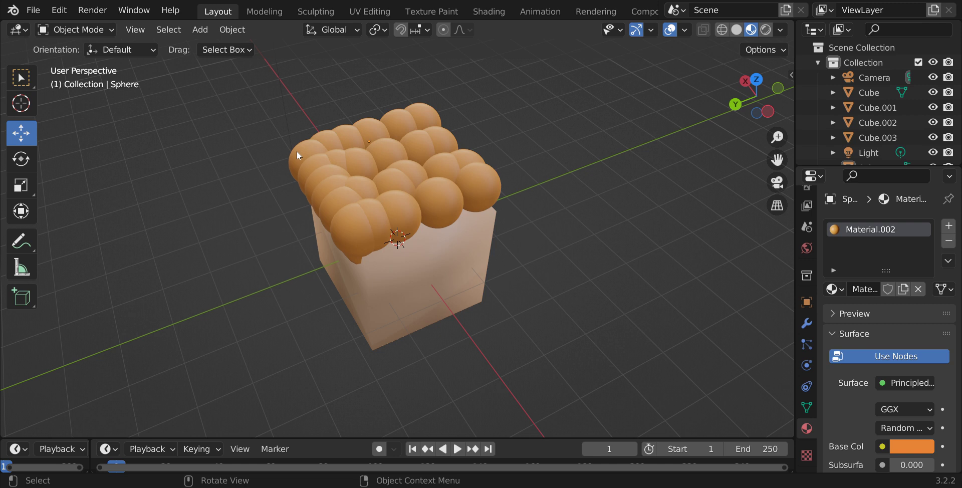
pyautogui.moveTo(297, 150); pyautogui.dragTo(325, 192)
pyautogui.moveTo(278, 167); pyautogui.dragTo(230, 165)
pyautogui.moveTo(290, 148); pyautogui.dragTo(317, 173)
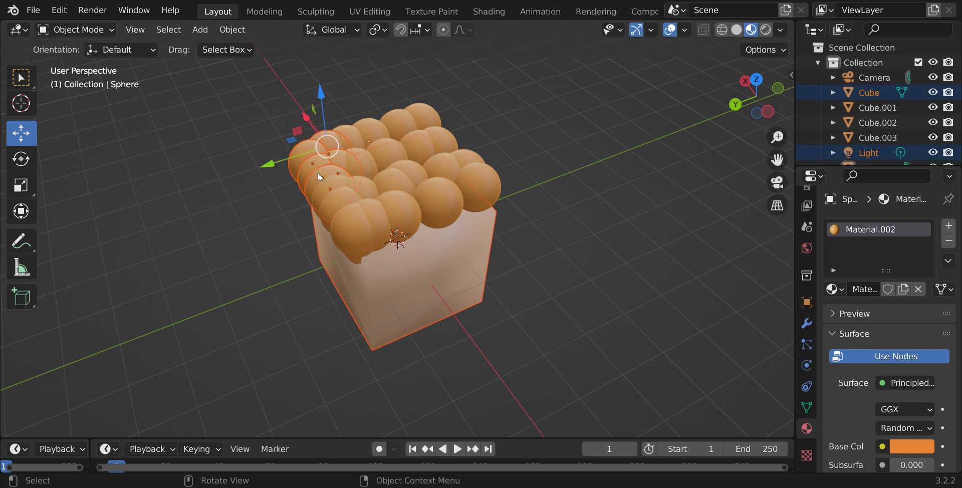
pyautogui.hotkey('ctrl', 'z')
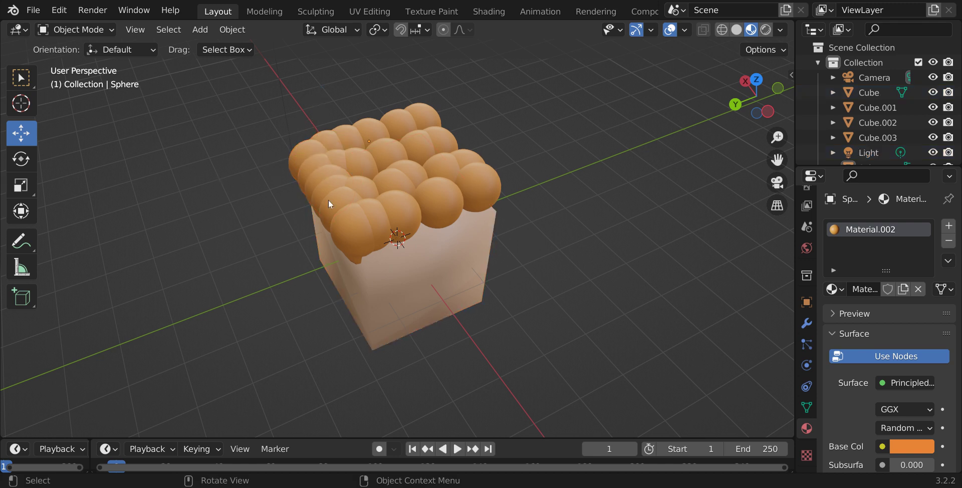
# Paste another copy of the hanging side sphere at the rear corner and move it along Y past the head's negative-Y side.
pyautogui.rightClick(317, 156)
pyautogui.click(317, 154)
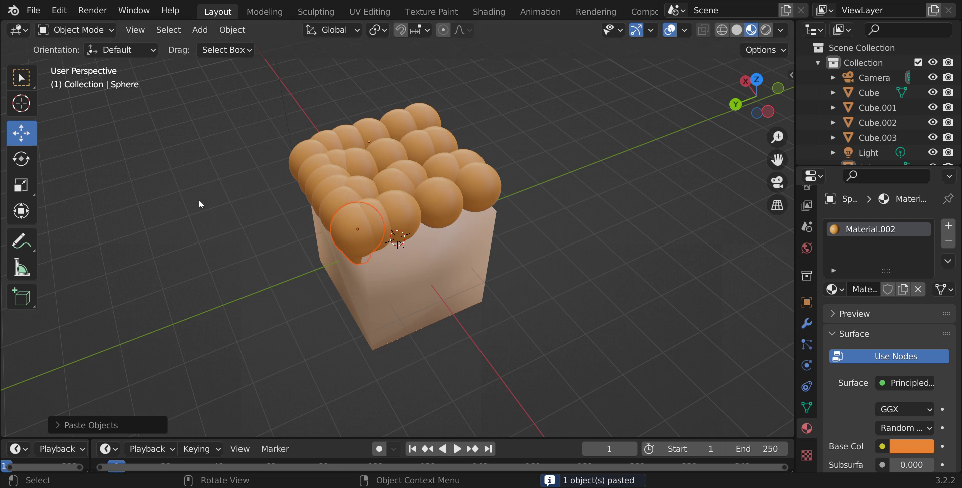
pyautogui.click(30, 162)
pyautogui.click(21, 133)
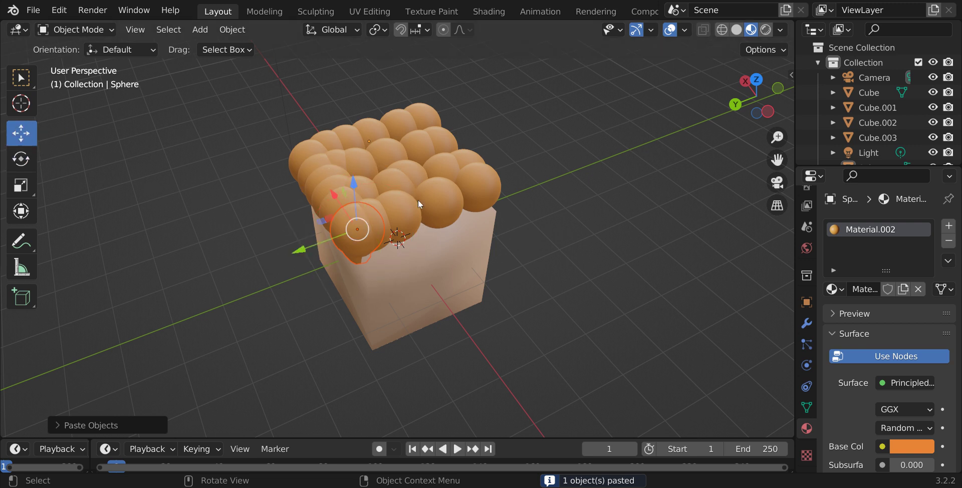
pyautogui.moveTo(304, 248); pyautogui.dragTo(482, 213)
# Rotate the pasted sphere about Z to face outward and move it along Y against the head's negative-Y side.
pyautogui.moveTo(757, 95); pyautogui.dragTo(682, 98)
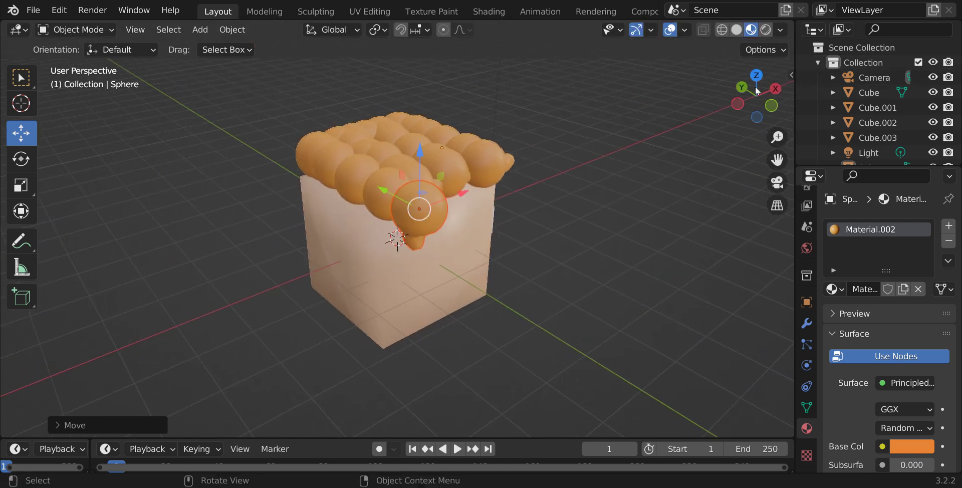
pyautogui.click(24, 161)
pyautogui.moveTo(417, 231); pyautogui.dragTo(752, 172)
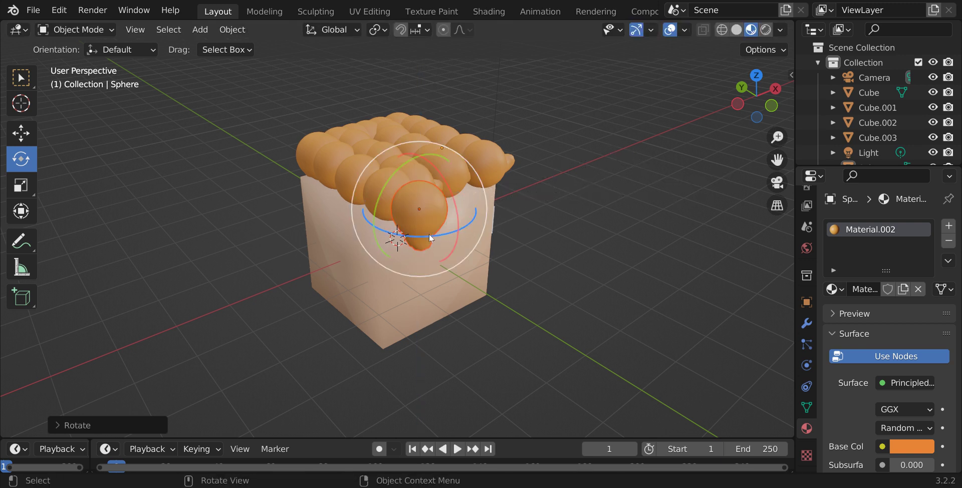
pyautogui.moveTo(436, 232); pyautogui.dragTo(603, 161)
pyautogui.moveTo(767, 105); pyautogui.dragTo(3, 136)
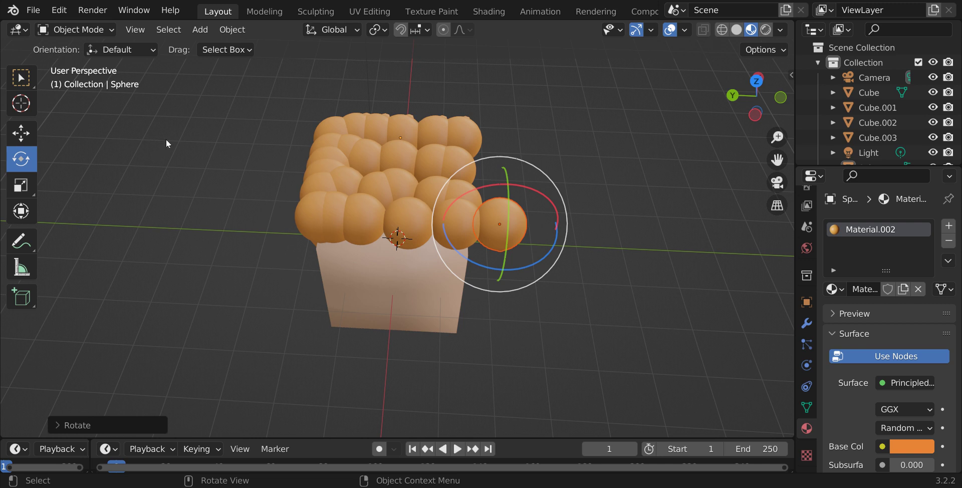
pyautogui.click(22, 132)
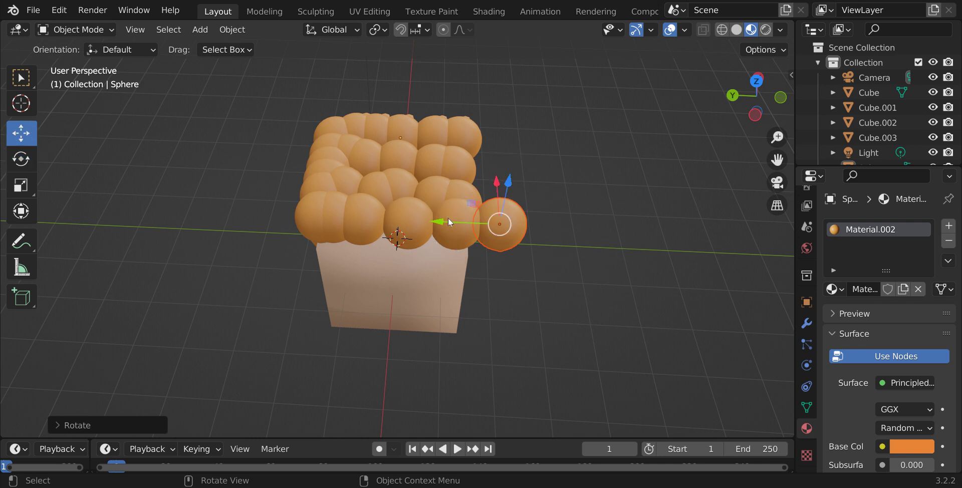
pyautogui.moveTo(448, 222); pyautogui.dragTo(427, 222)
# Copy the negative-Y side sphere, paste it twice and space both copies along X toward the face.
pyautogui.rightClick(426, 222)
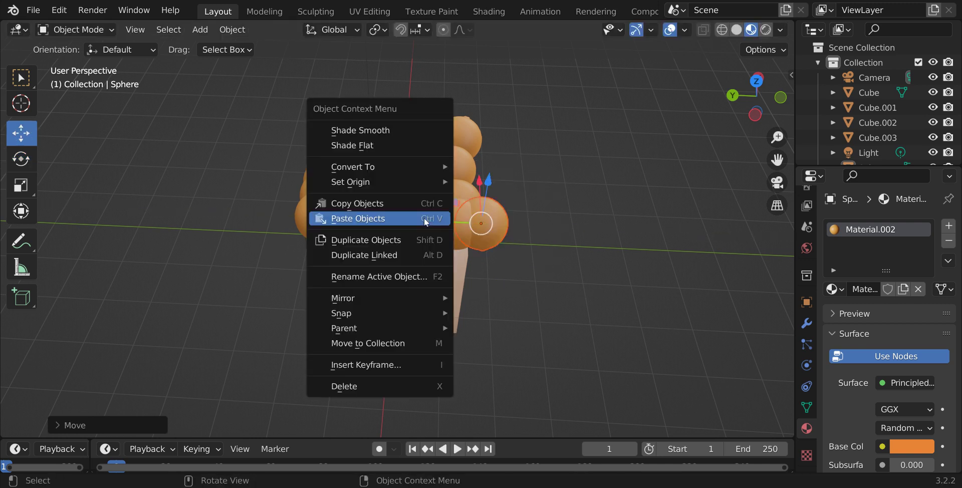
pyautogui.click(416, 202)
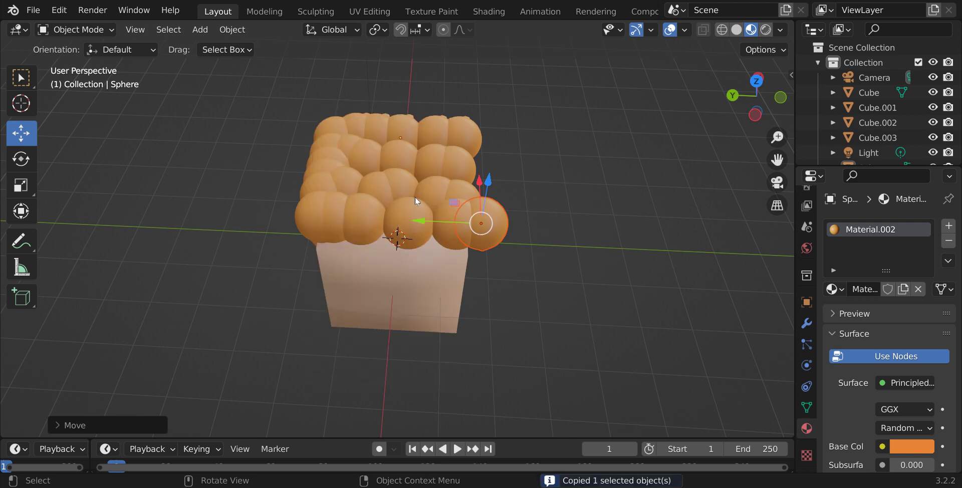
pyautogui.rightClick(415, 197)
pyautogui.click(417, 213)
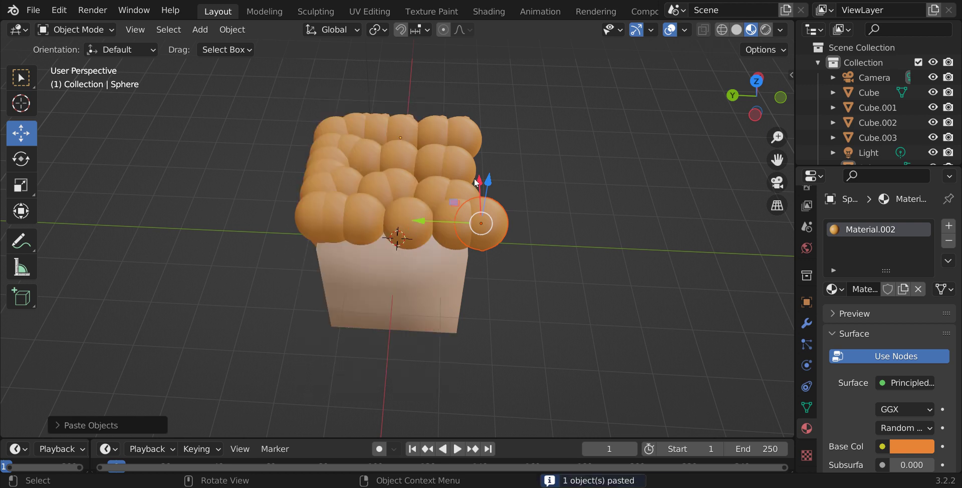
pyautogui.moveTo(476, 183); pyautogui.dragTo(473, 140)
pyautogui.rightClick(473, 140)
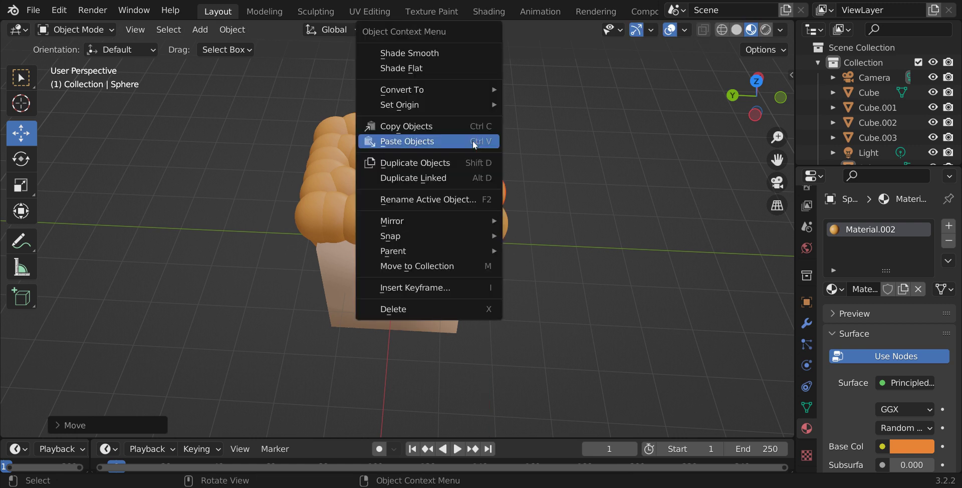
pyautogui.click(474, 142)
pyautogui.moveTo(479, 160); pyautogui.dragTo(476, 88)
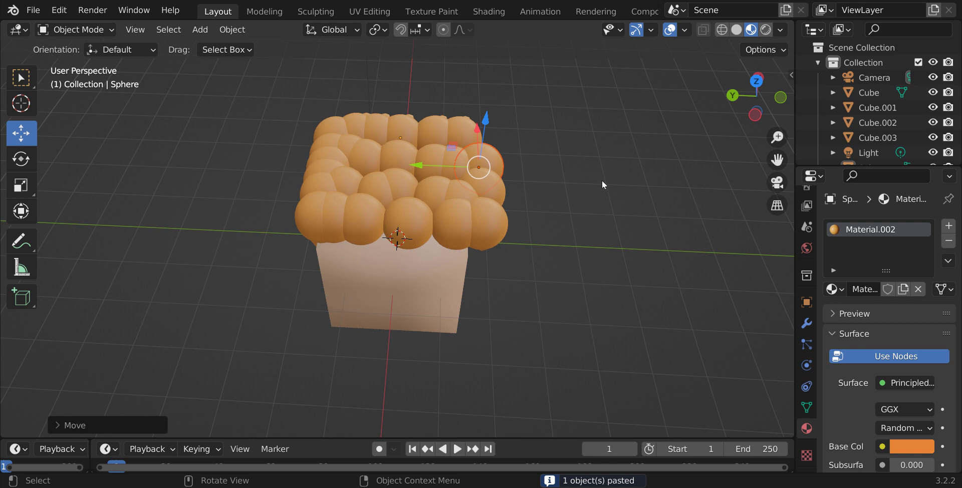
# Paste a further copy on the negative-Y side and move it along X to continue the row toward the face.
pyautogui.moveTo(765, 95)
pyautogui.mouseDown()
pyautogui.moveTo(758, 105)
pyautogui.moveTo(722, 101)
pyautogui.moveTo(129, 206)
pyautogui.moveTo(70, 226)
pyautogui.moveTo(50, 223)
pyautogui.moveTo(10, 125)
pyautogui.moveTo(746, 100)
pyautogui.mouseUp()
pyautogui.click(756, 96)
pyautogui.rightClick(747, 100)
pyautogui.click(701, 128)
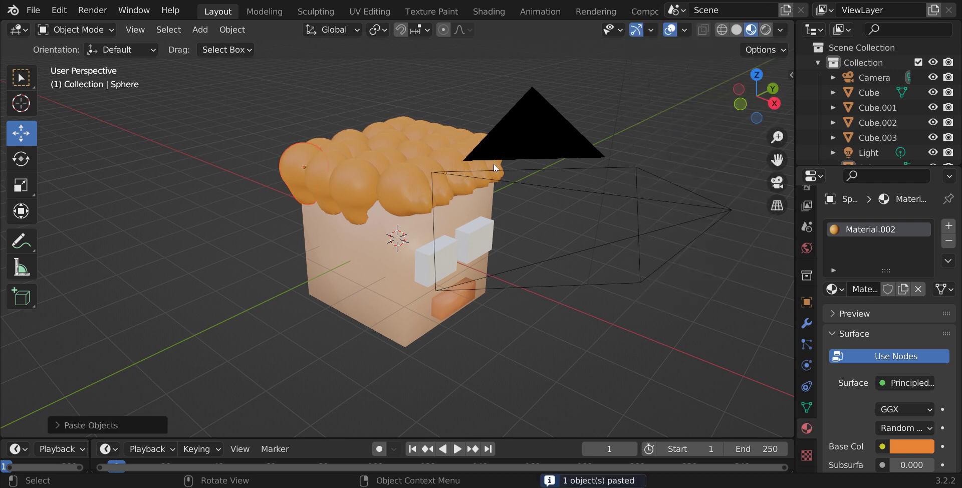
pyautogui.click(18, 135)
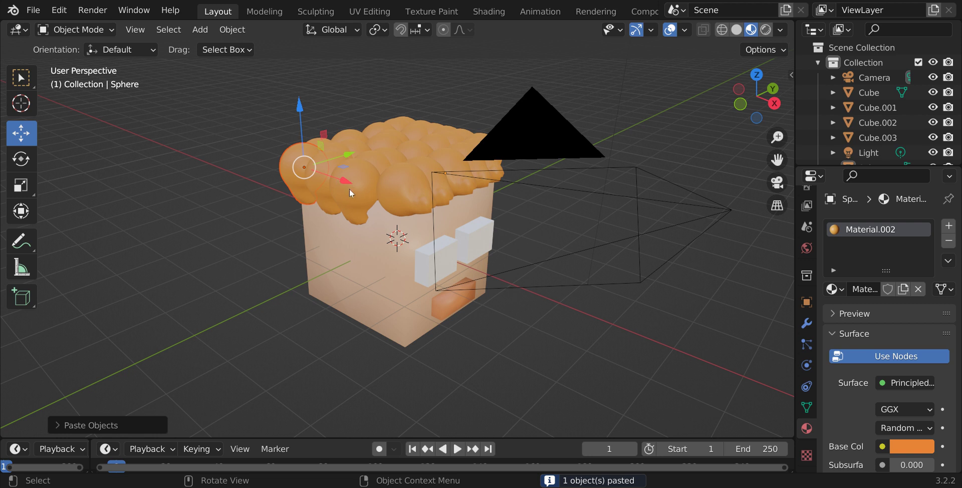
pyautogui.moveTo(345, 178); pyautogui.dragTo(434, 213)
# Paste another side sphere and move it down and inward below the top hair row near the rear negative-Y corner.
pyautogui.moveTo(755, 95)
pyautogui.mouseDown()
pyautogui.moveTo(737, 98)
pyautogui.moveTo(763, 97)
pyautogui.mouseUp()
pyautogui.rightClick(752, 109)
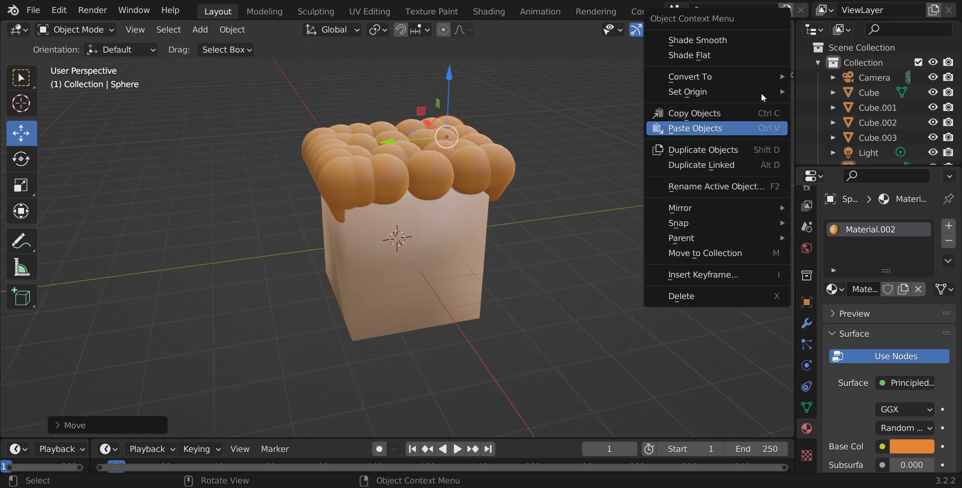
pyautogui.click(735, 134)
pyautogui.press('g')
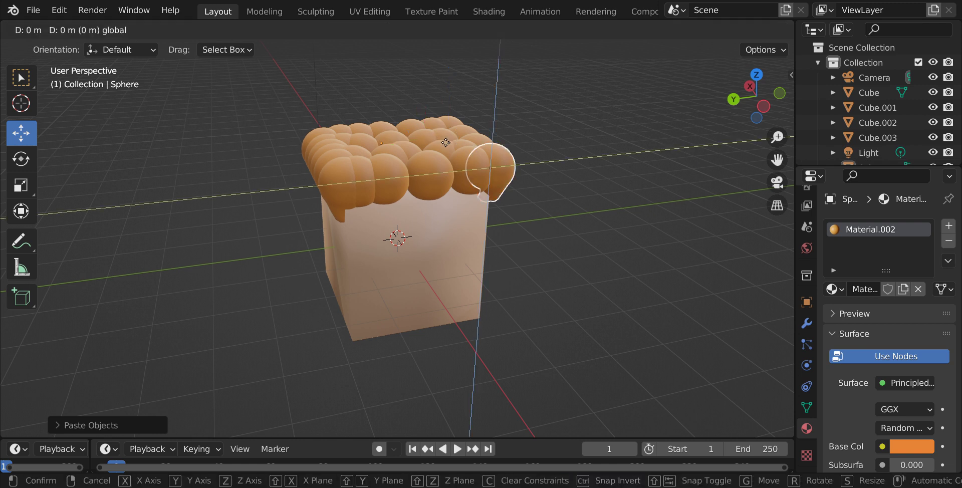
pyautogui.click(517, 203)
pyautogui.moveTo(464, 192); pyautogui.dragTo(407, 190)
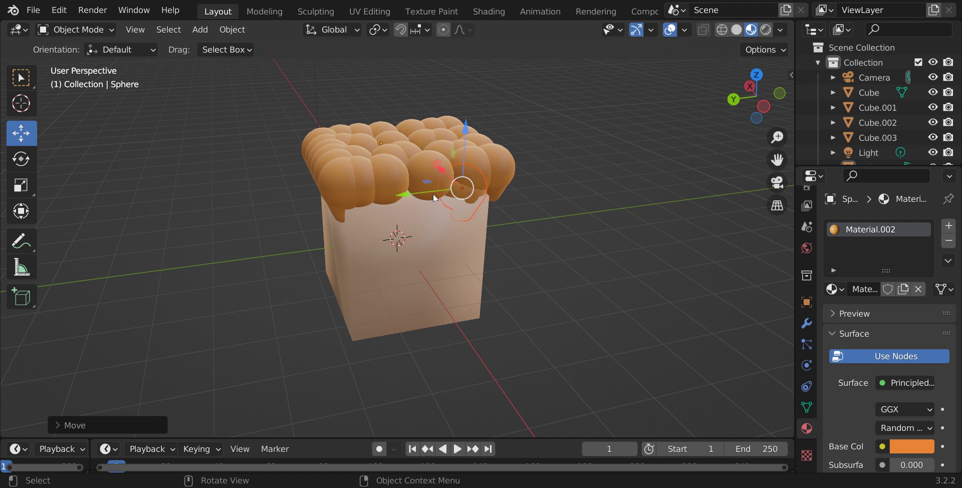
pyautogui.moveTo(440, 166)
pyautogui.mouseDown()
pyautogui.moveTo(467, 192)
pyautogui.moveTo(428, 177)
pyautogui.mouseUp()
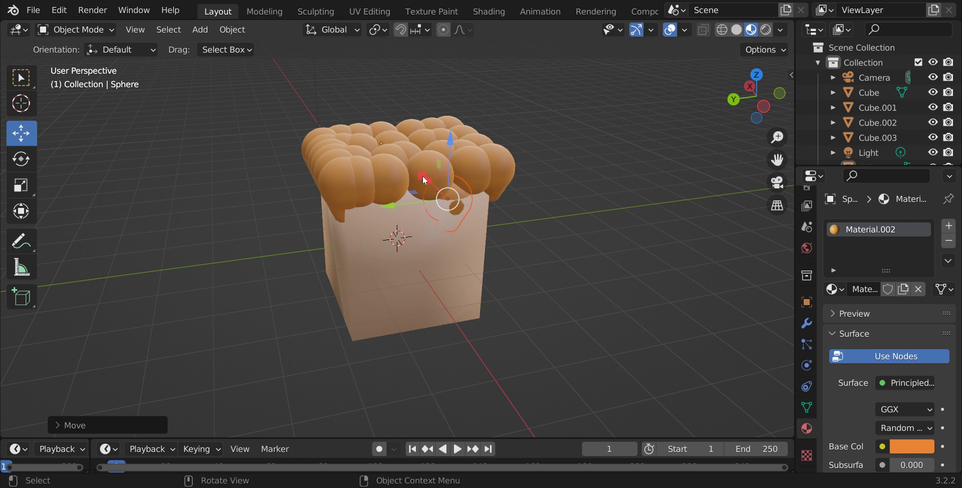
# Shift the lower sphere outward along X from the head's back and raise it along Z beneath the rear corner sphere.
pyautogui.rightClick(432, 188)
pyautogui.click(470, 197)
pyautogui.moveTo(428, 179); pyautogui.dragTo(456, 201)
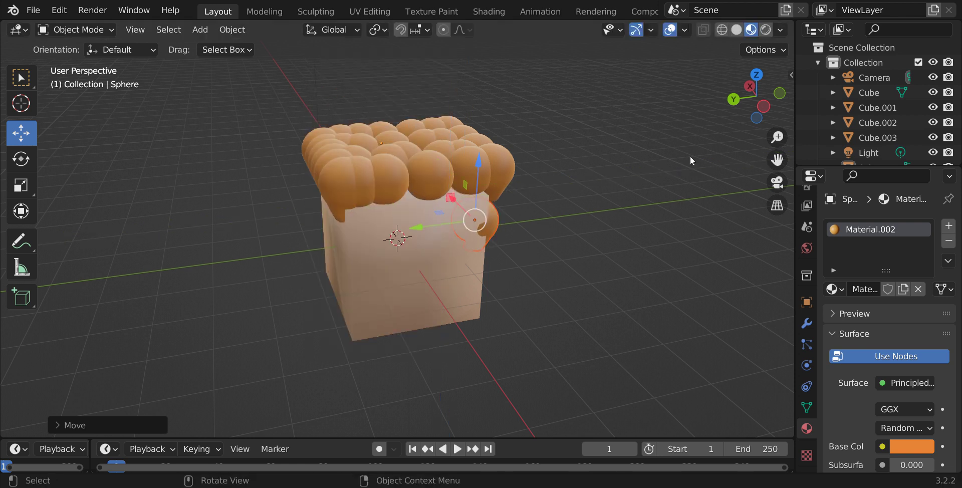
pyautogui.moveTo(759, 99); pyautogui.dragTo(602, 143)
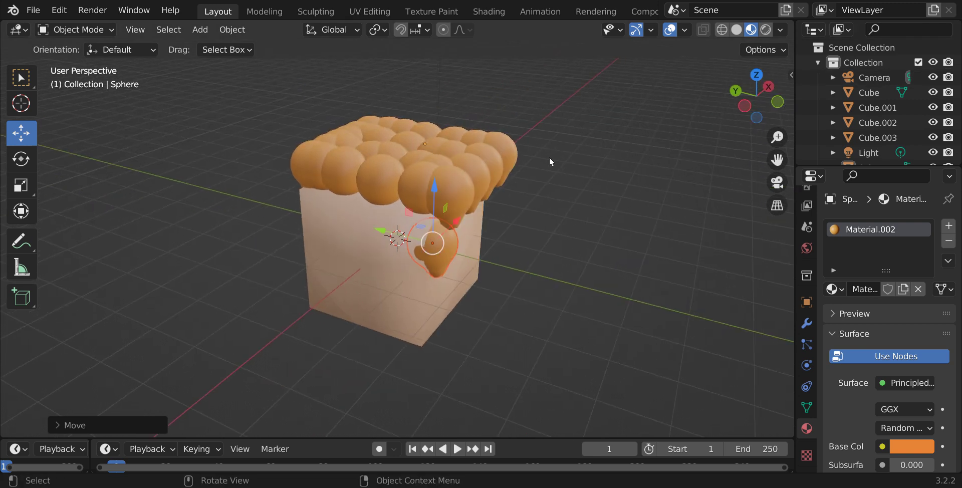
pyautogui.moveTo(458, 222); pyautogui.dragTo(451, 251)
pyautogui.moveTo(428, 204); pyautogui.dragTo(436, 158)
# Copy the lower rear sphere, paste it and move the copy along Y across the back of the head.
pyautogui.rightClick(433, 158)
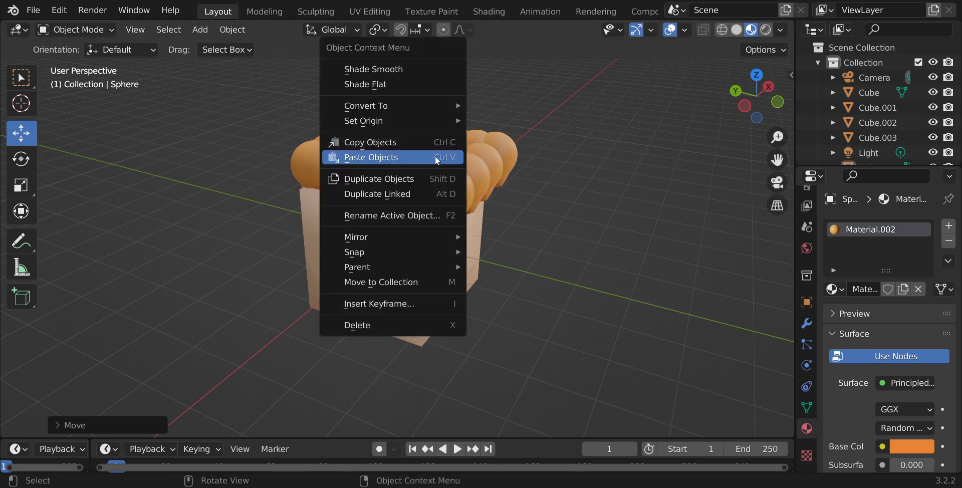
pyautogui.click(430, 142)
pyautogui.rightClick(429, 140)
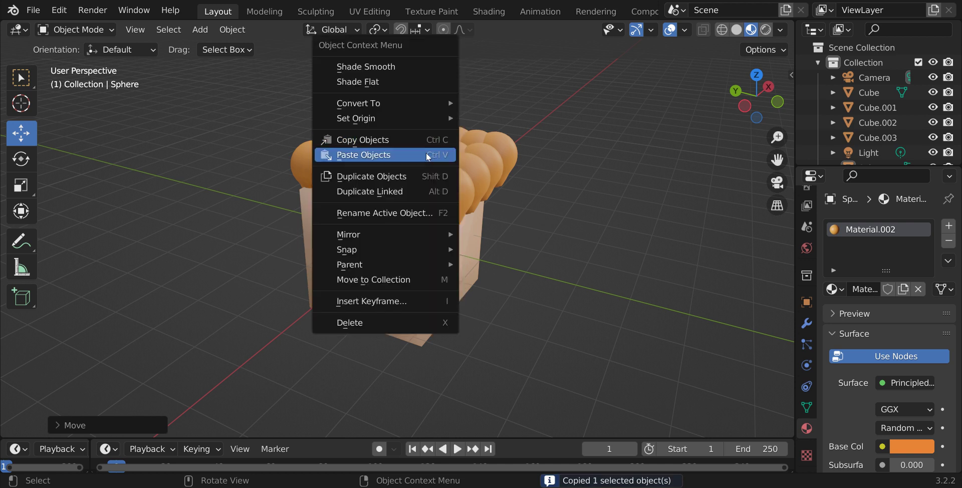
pyautogui.click(424, 155)
pyautogui.moveTo(390, 216); pyautogui.dragTo(362, 200)
# Paste two more copies of the lower rear sphere and space them along Y across the back of the head.
pyautogui.rightClick(361, 200)
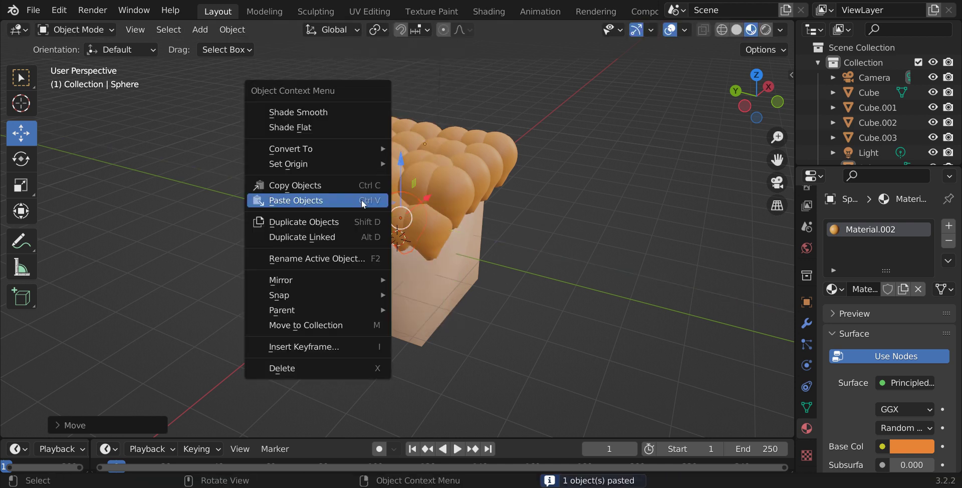
pyautogui.click(362, 200)
pyautogui.press('g')
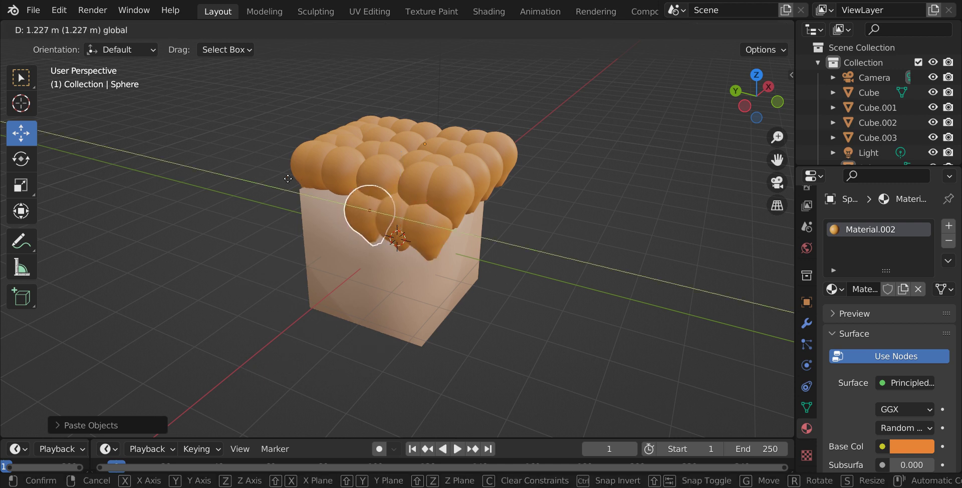
pyautogui.click(289, 180)
pyautogui.rightClick(290, 181)
pyautogui.click(290, 181)
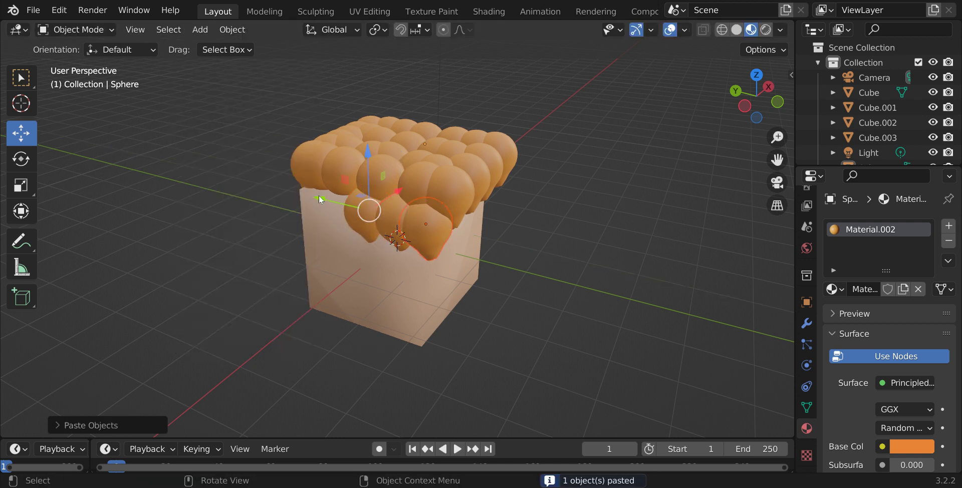
pyautogui.moveTo(314, 197); pyautogui.dragTo(239, 182)
# Paste another lower rear sphere and move it along Y to the positive-Y corner, completing the back row.
pyautogui.rightClick(241, 185)
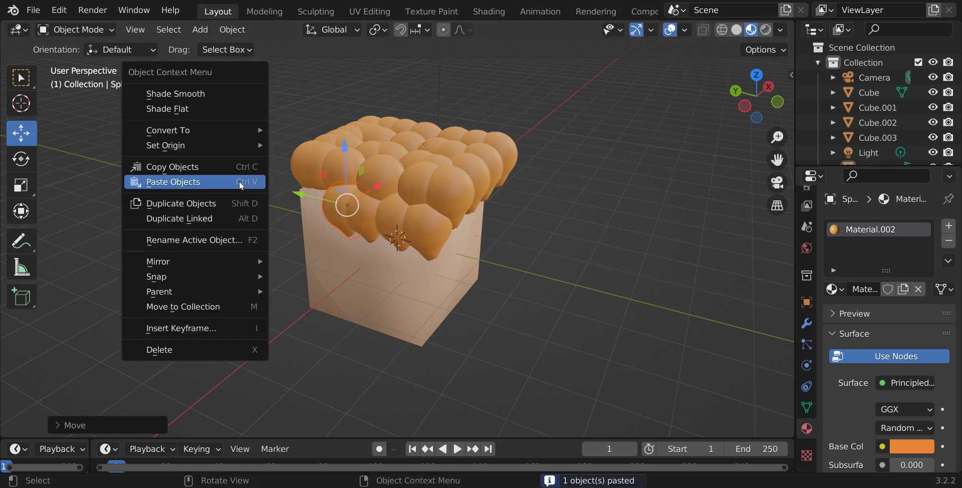
pyautogui.click(241, 186)
pyautogui.moveTo(301, 193); pyautogui.dragTo(153, 143)
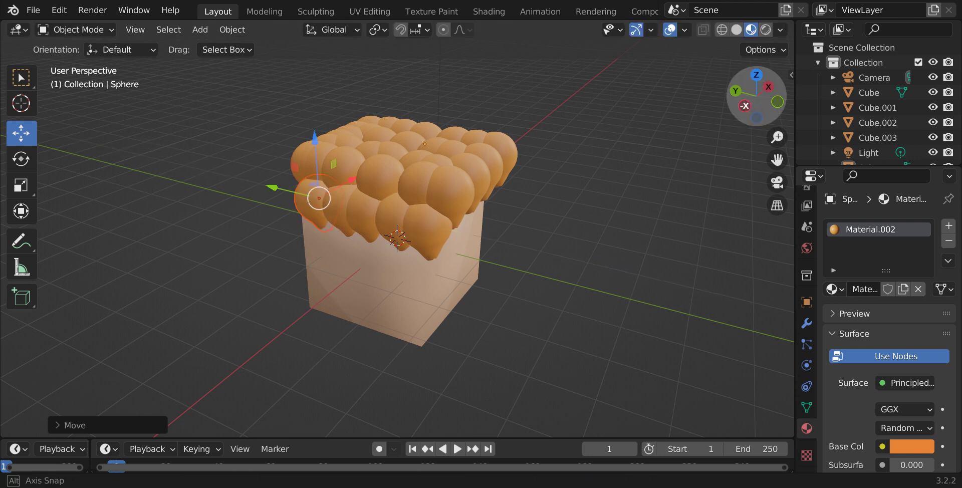
pyautogui.moveTo(751, 106); pyautogui.dragTo(766, 107)
pyautogui.rightClick(761, 103)
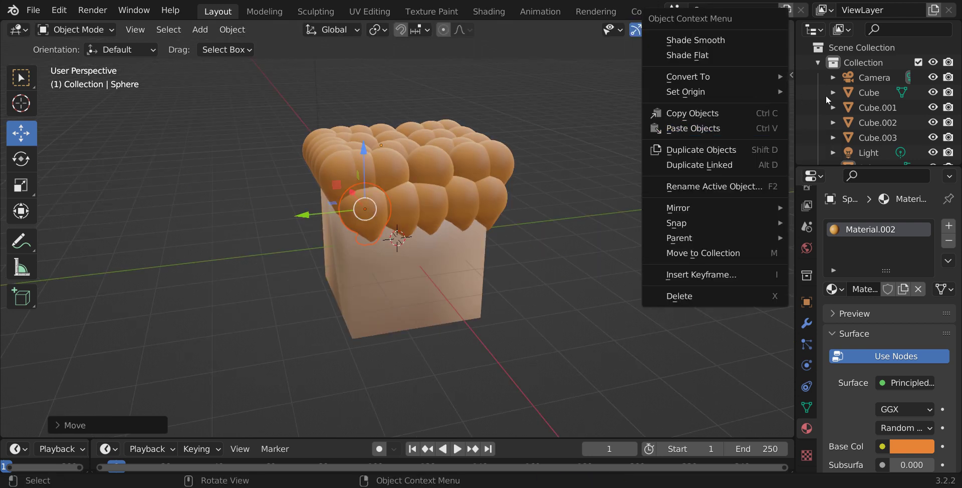
pyautogui.click(588, 124)
# Move the positive-Y eye slightly outward along Y on the front of the face.
pyautogui.moveTo(752, 89); pyautogui.dragTo(776, 89)
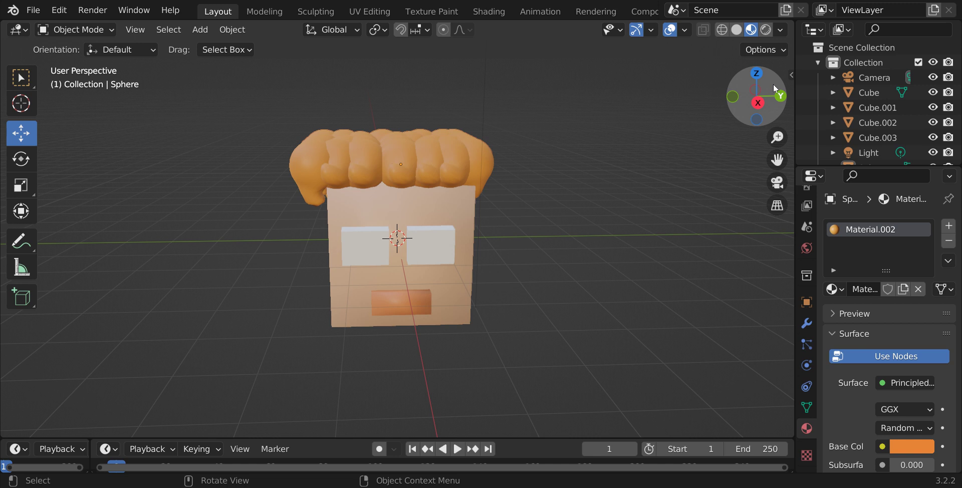
pyautogui.click(429, 240)
pyautogui.moveTo(489, 244); pyautogui.dragTo(500, 242)
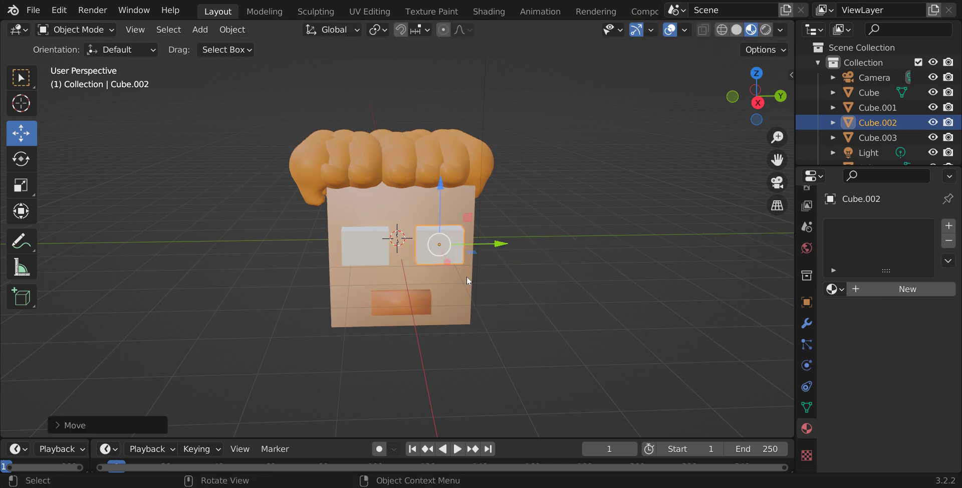
# Apply Shade Smooth to both eye blocks.
pyautogui.rightClick(467, 277)
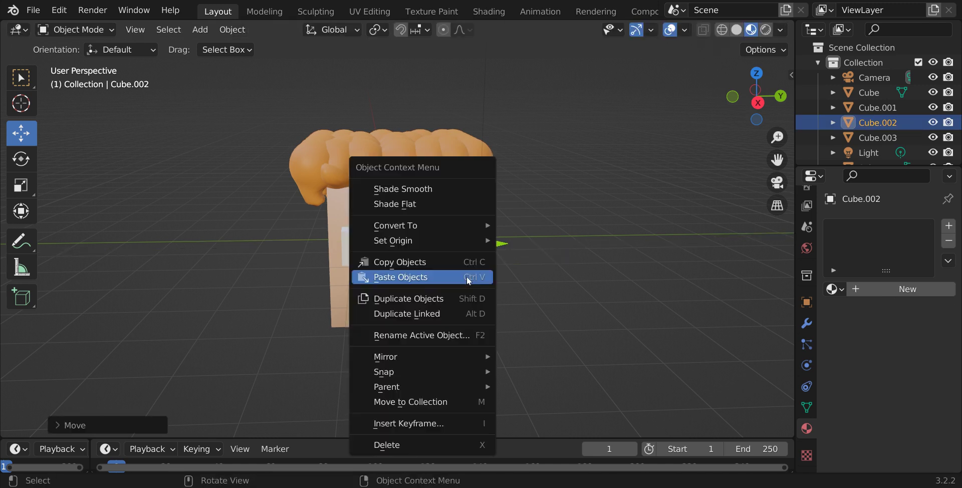
pyautogui.click(448, 189)
pyautogui.click(366, 246)
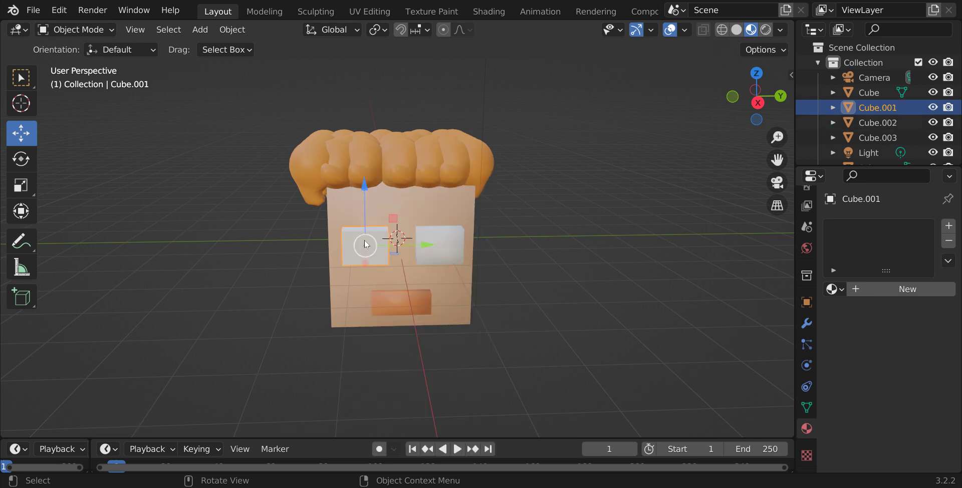
pyautogui.rightClick(365, 241)
pyautogui.click(354, 209)
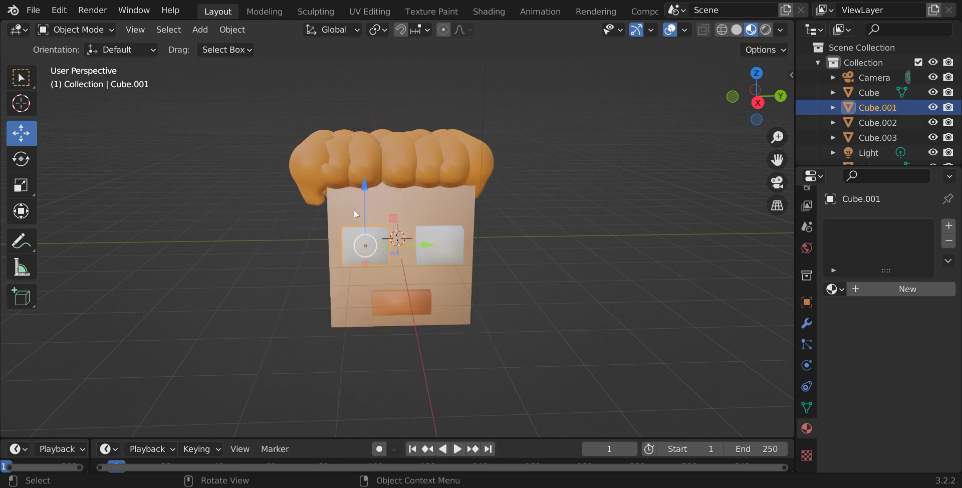
# Move the front corner hair sphere on the negative-Y side inward along Y, closer to the head.
pyautogui.moveTo(760, 91); pyautogui.dragTo(741, 99)
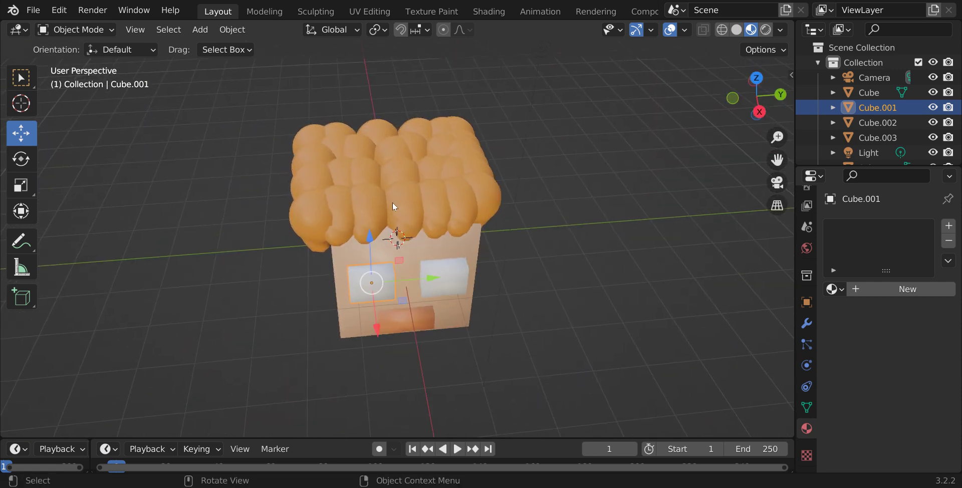
pyautogui.moveTo(168, 118); pyautogui.dragTo(186, 134)
pyautogui.click(309, 207)
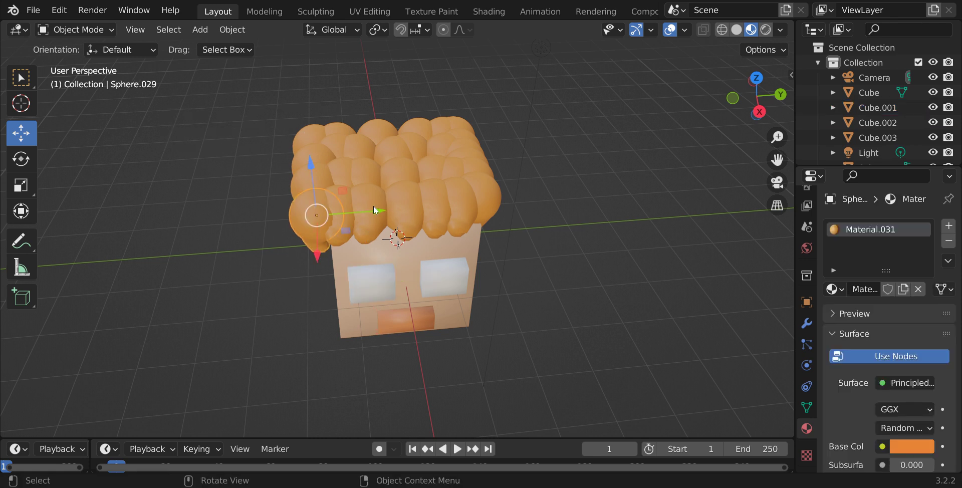
pyautogui.press('g')
pyautogui.press('y')
pyautogui.click(396, 209)
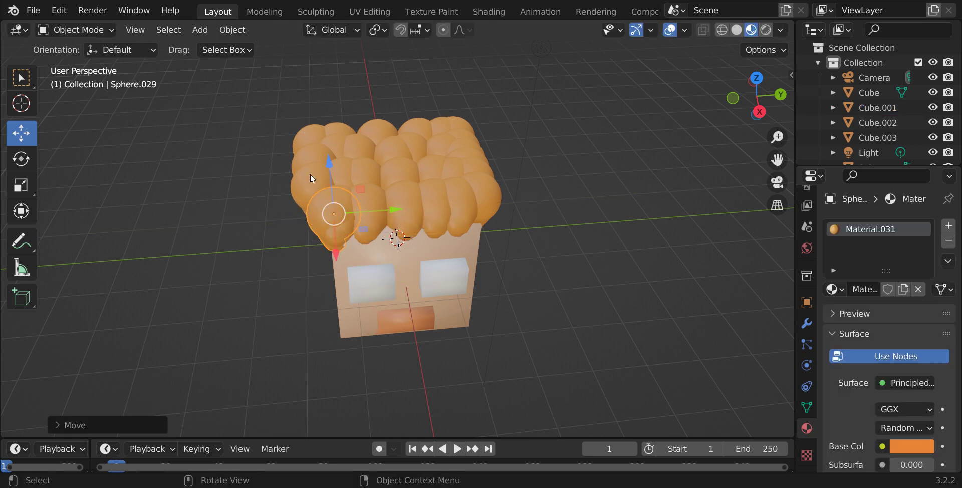
# Shift the remaining upper hair spheres on the negative-Y side inward along Y to line up with the front one.
pyautogui.click(311, 174)
pyautogui.moveTo(380, 182); pyautogui.dragTo(391, 181)
pyautogui.click(302, 156)
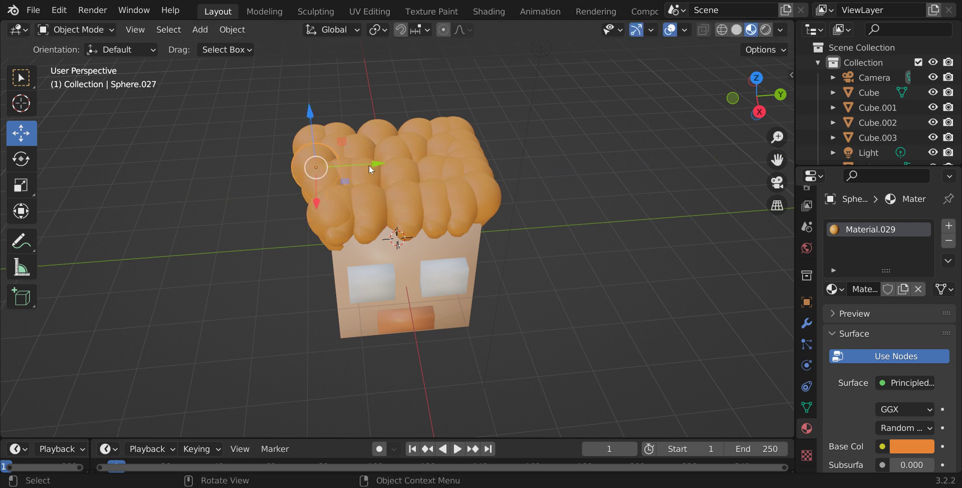
pyautogui.moveTo(378, 159); pyautogui.dragTo(380, 139)
pyautogui.click(302, 138)
pyautogui.moveTo(751, 101); pyautogui.dragTo(746, 86)
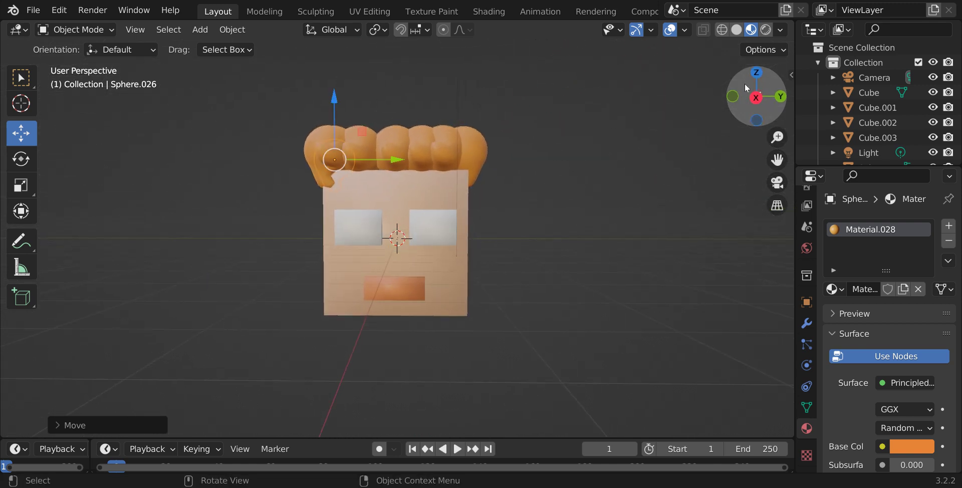
# Select all head, face and hair objects together and raise them along Z until the head's base sits near the origin.
pyautogui.scroll(-5, 571, 264)
pyautogui.scroll(4, 570, 263)
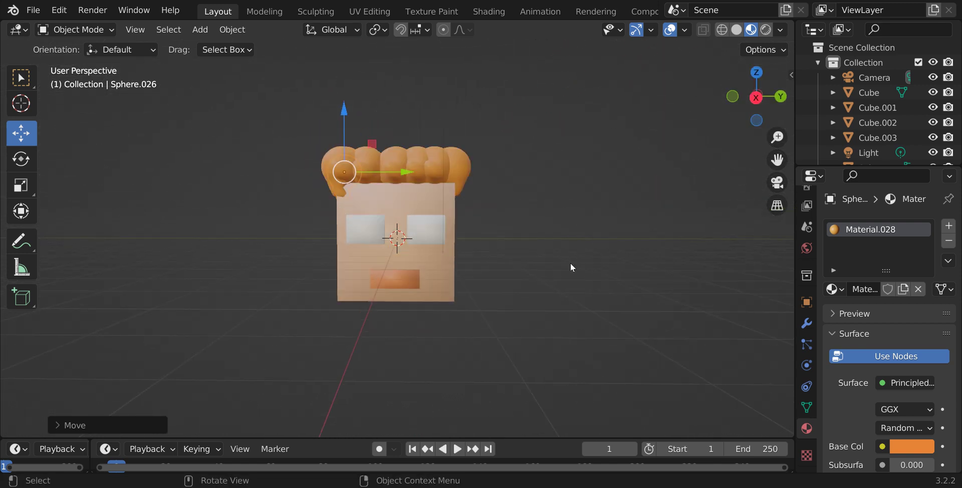
pyautogui.moveTo(361, 237); pyautogui.dragTo(258, 253)
pyautogui.moveTo(362, 125); pyautogui.dragTo(531, 295)
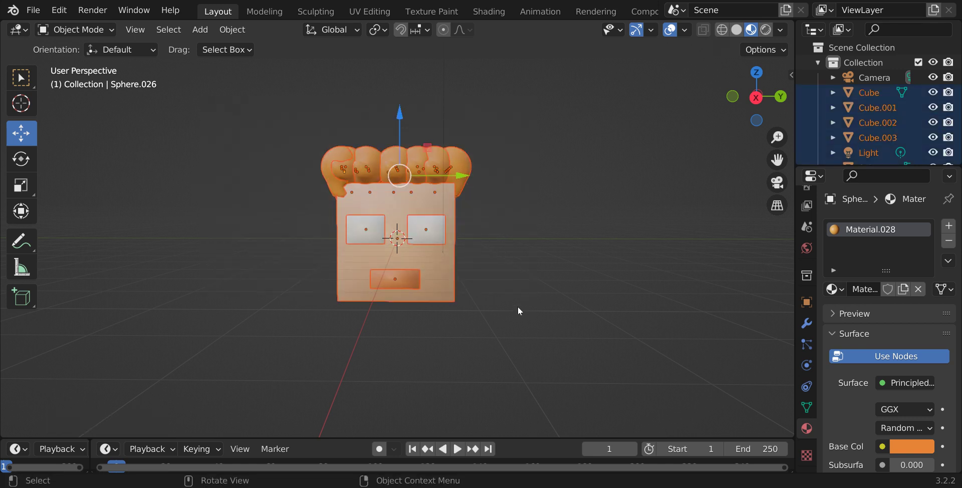
pyautogui.rightClick(396, 111)
pyautogui.moveTo(402, 121); pyautogui.dragTo(409, 46)
pyautogui.rightClick(288, 331)
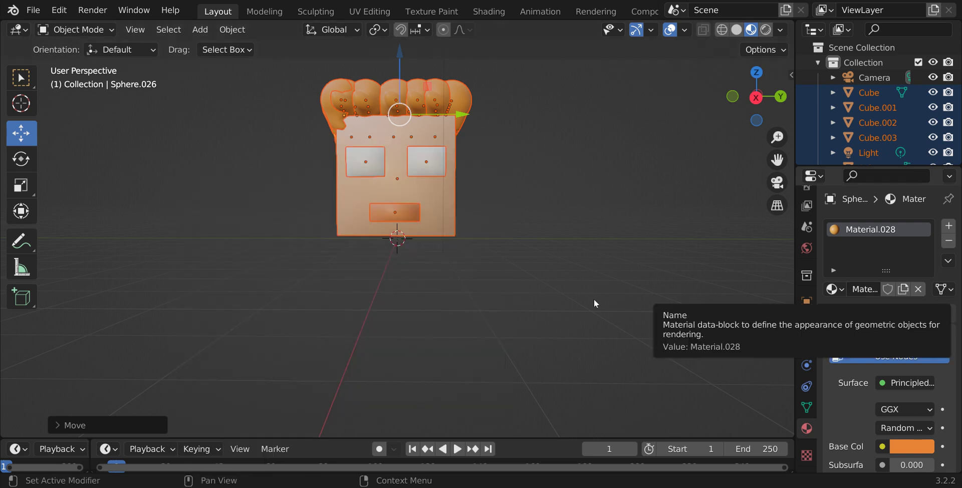
# Add a cube mesh at the origin beneath the head for the body.
pyautogui.hotkey('shift', 'a')
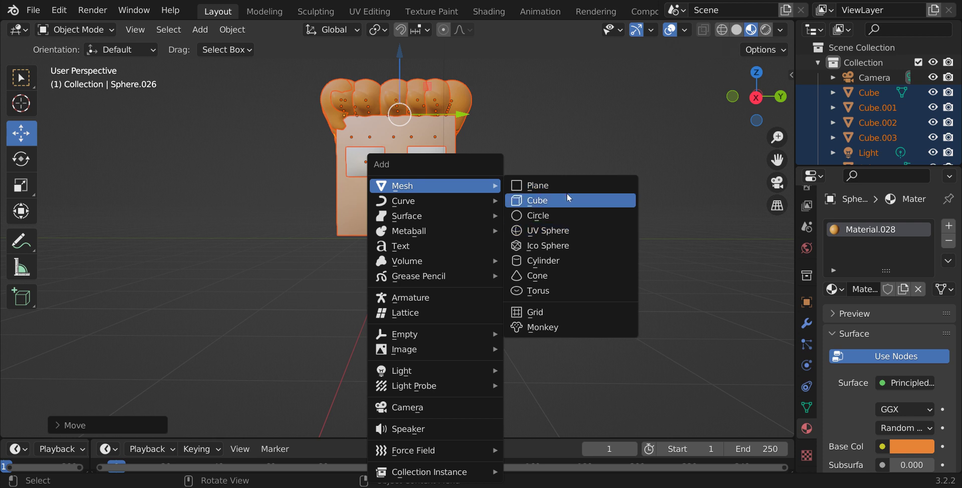
pyautogui.click(565, 200)
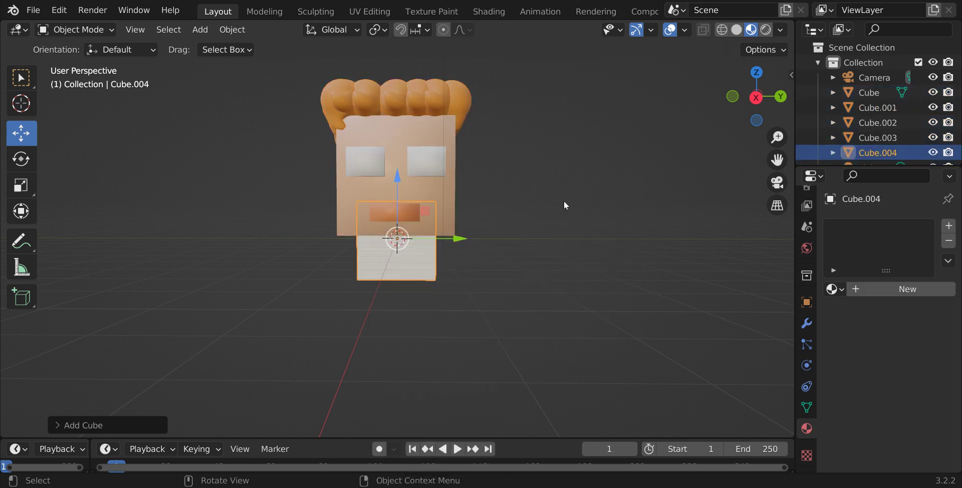
pyautogui.moveTo(741, 96); pyautogui.dragTo(2, 86)
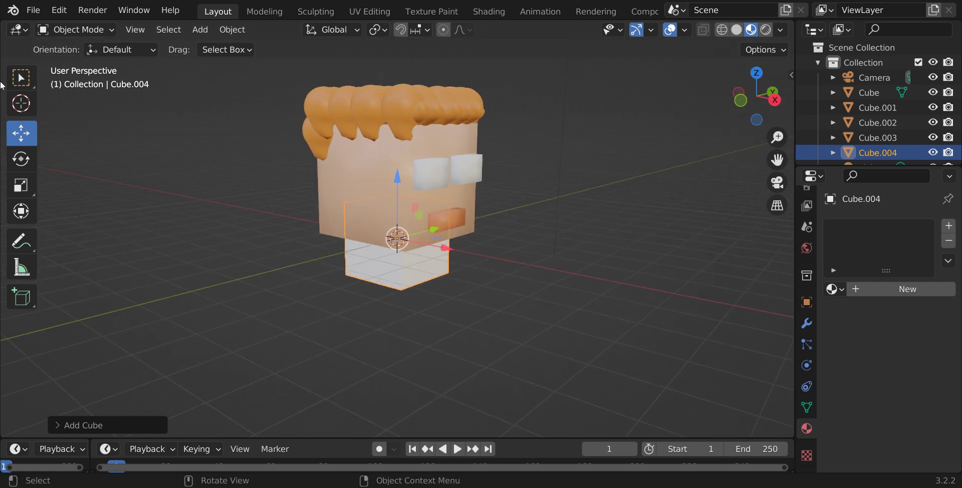
# Stretch the new cube along Z into a tall block and lower it until its top slightly overlaps the head's base.
pyautogui.click(21, 184)
pyautogui.moveTo(395, 185); pyautogui.dragTo(410, 425)
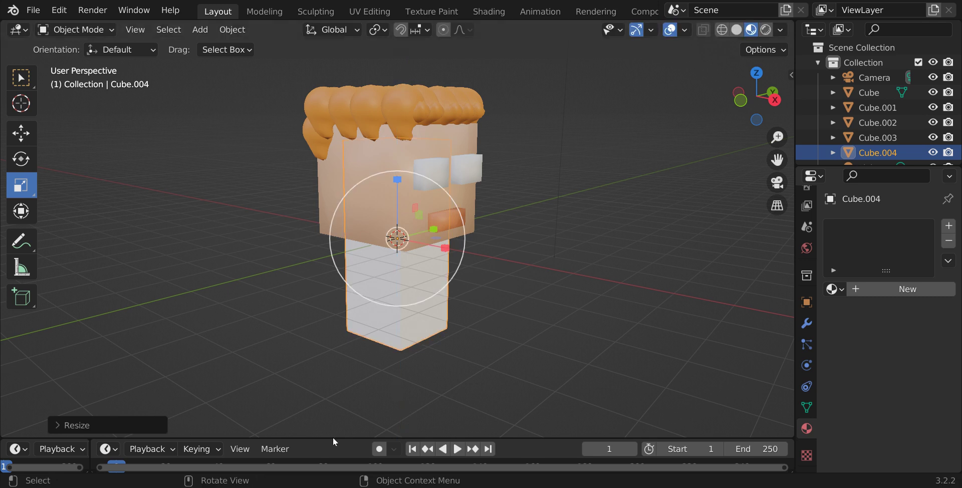
pyautogui.click(24, 136)
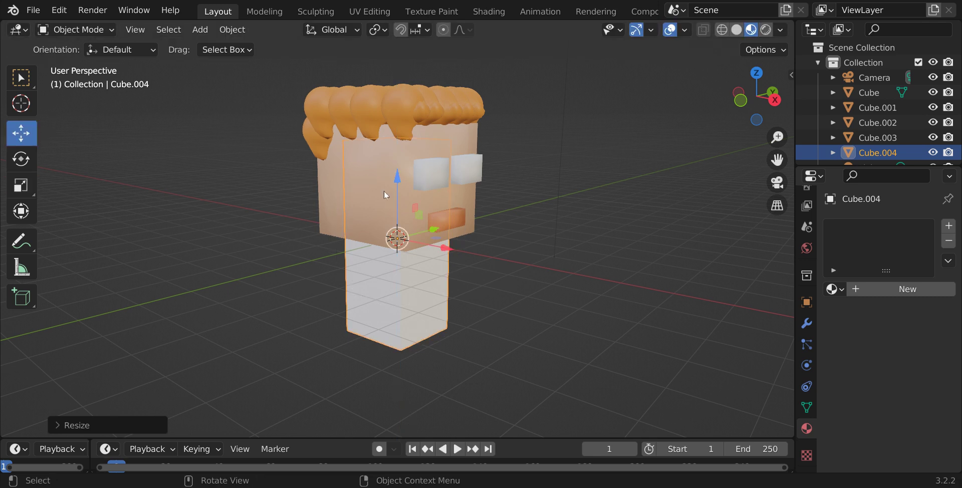
pyautogui.moveTo(397, 186); pyautogui.dragTo(406, 289)
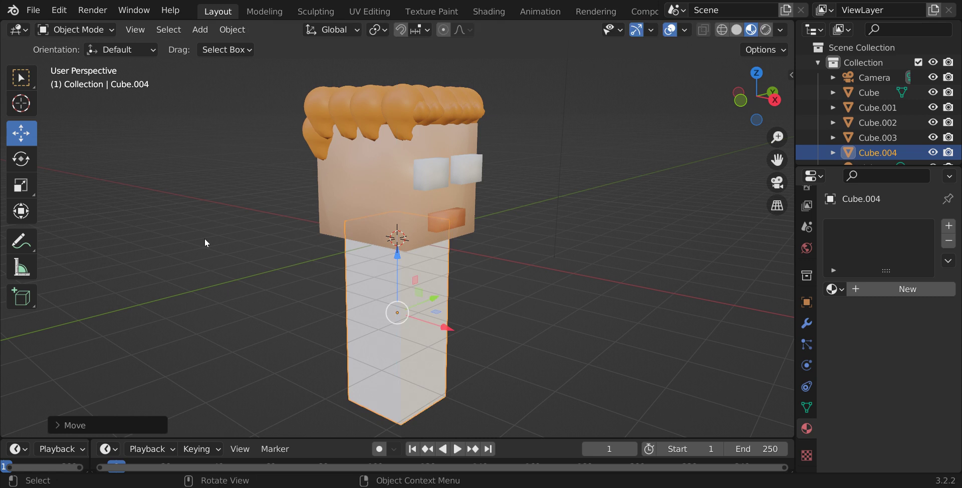
# Scale the body block up along X to make it deeper from front to back.
pyautogui.rightClick(17, 186)
pyautogui.click(29, 190)
pyautogui.press('s')
pyautogui.press('x')
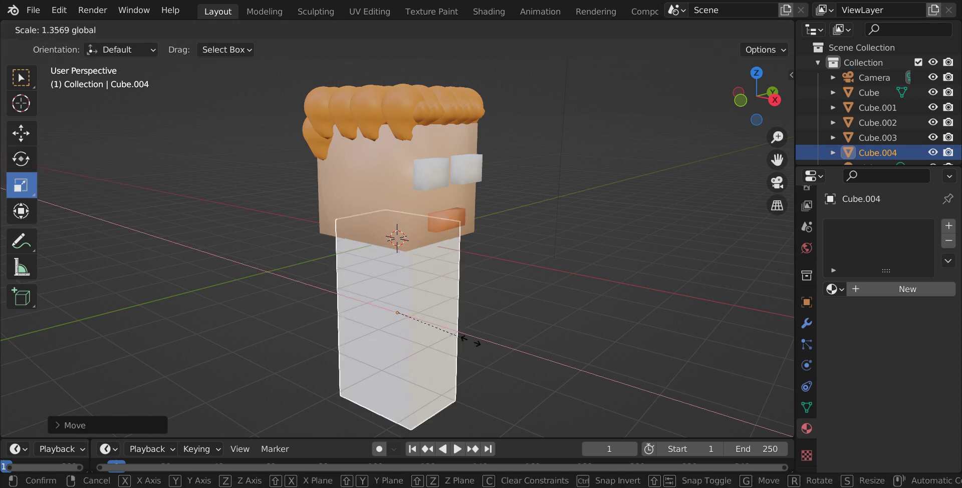
pyautogui.click(480, 344)
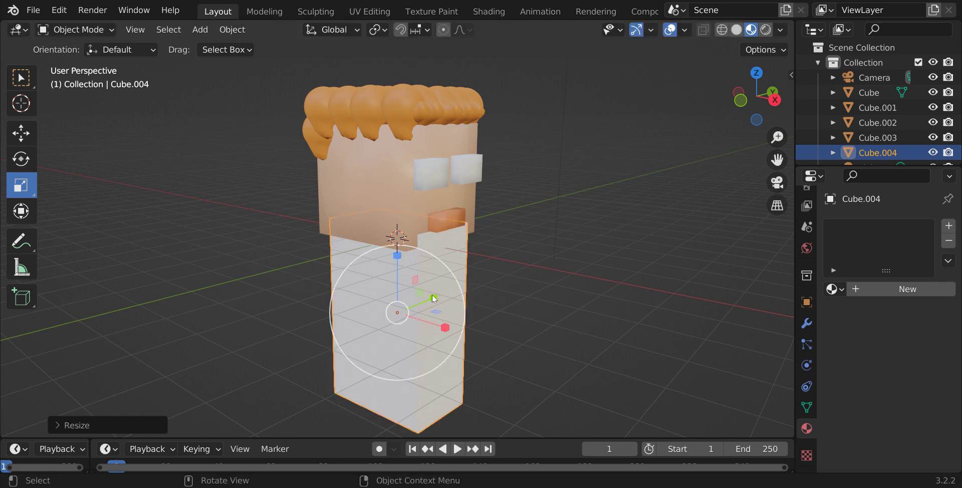
# Widen the body block slightly along Y and reduce its depth along X.
pyautogui.press('s')
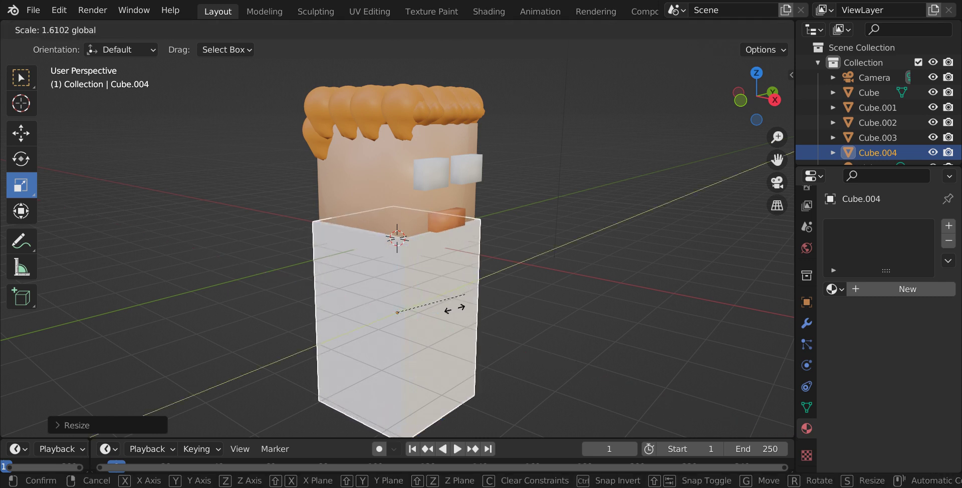
pyautogui.click(465, 352)
pyautogui.press('s')
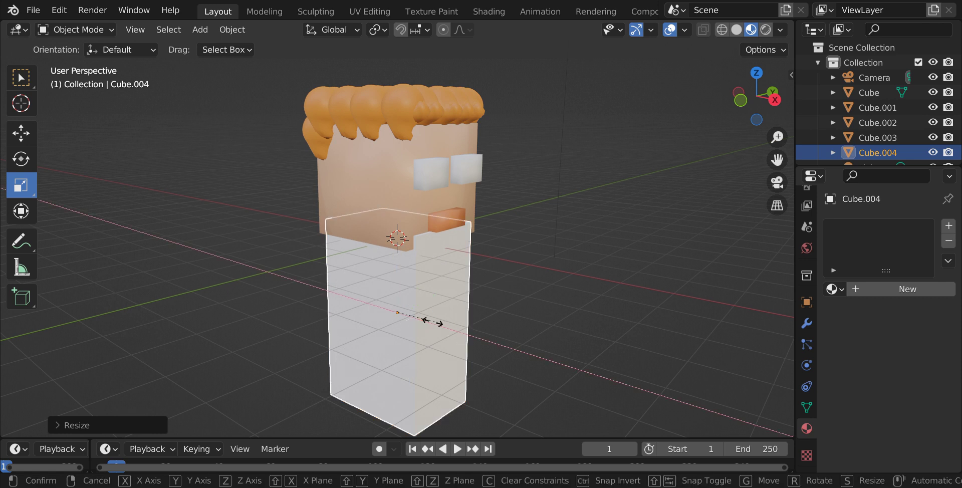
pyautogui.click(435, 322)
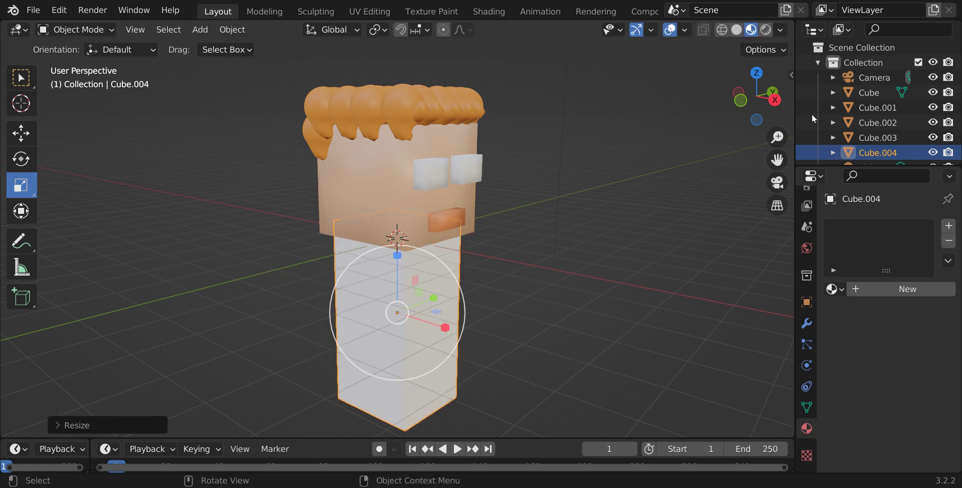
# Widen the body block along Y to nearly the head's width and apply Shade Smooth to it.
pyautogui.moveTo(736, 87); pyautogui.dragTo(758, 83)
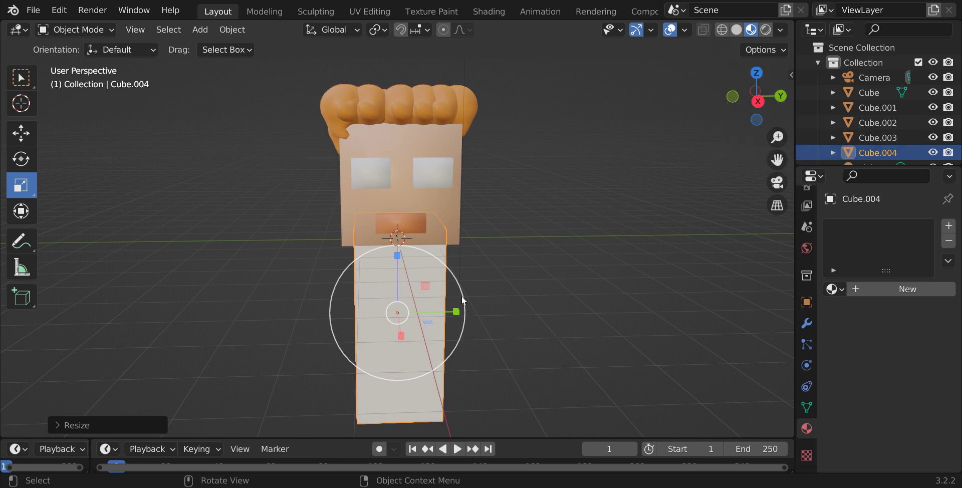
pyautogui.moveTo(461, 312); pyautogui.dragTo(476, 314)
pyautogui.moveTo(756, 96); pyautogui.dragTo(776, 103)
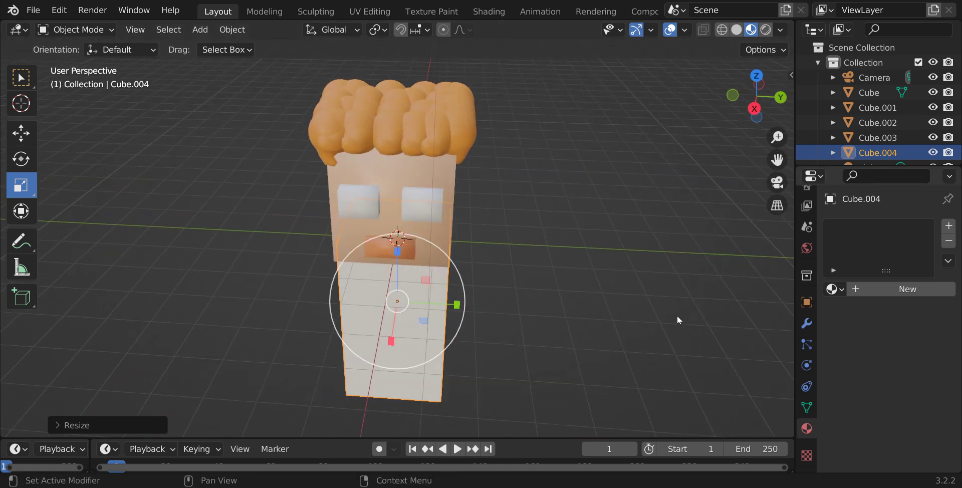
pyautogui.rightClick(678, 316)
pyautogui.click(663, 209)
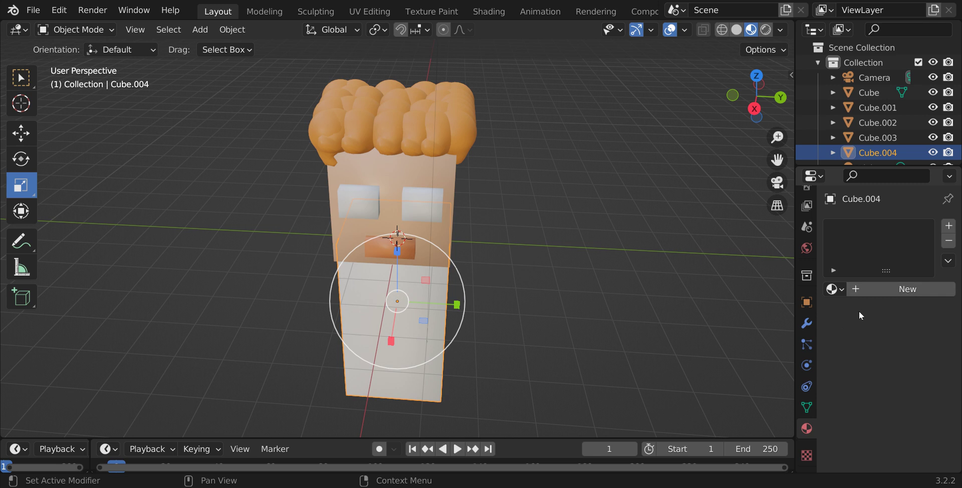
# Give the body block a new material with a light blue base colour: hue 0.557, saturation 0.900, value 0.800.
pyautogui.click(882, 292)
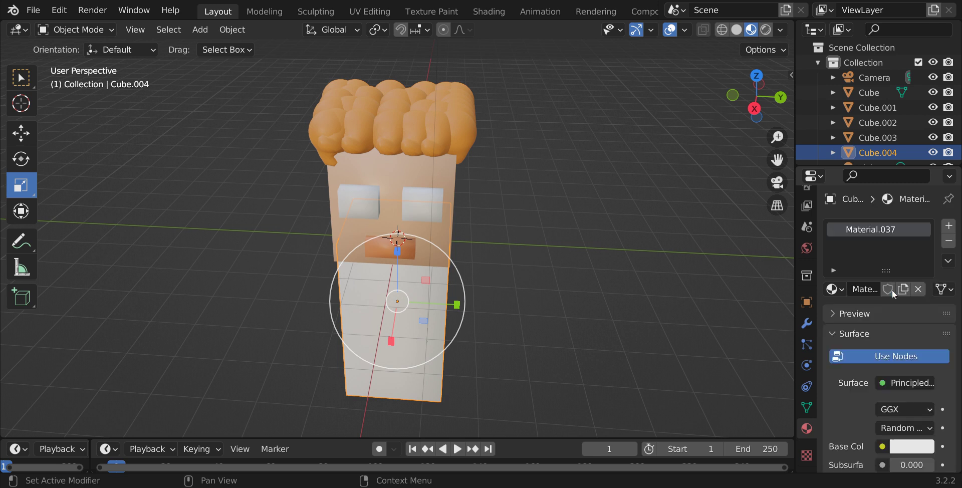
pyautogui.rightClick(903, 446)
pyautogui.click(900, 448)
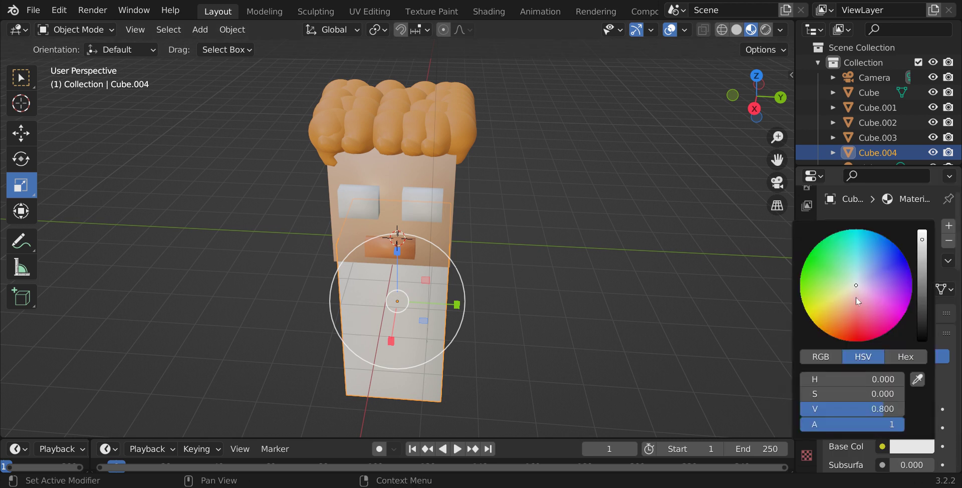
pyautogui.click(865, 250)
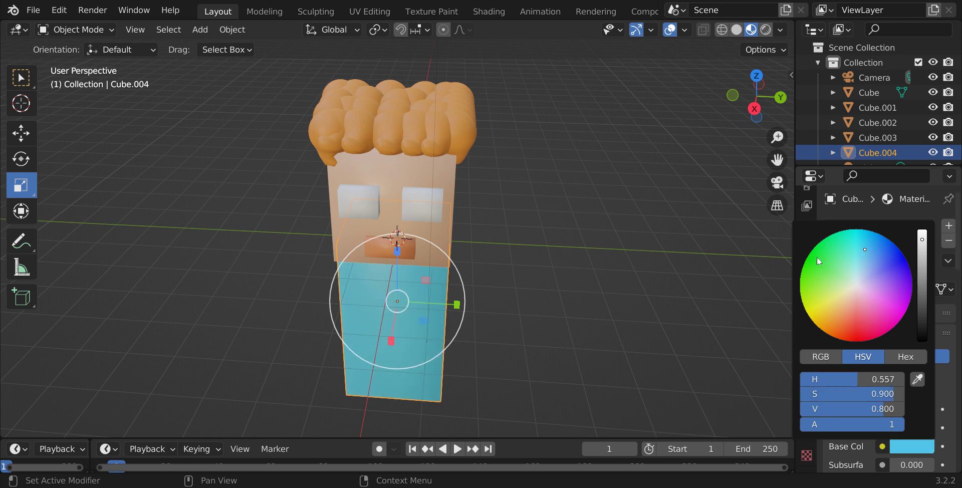
pyautogui.click(591, 285)
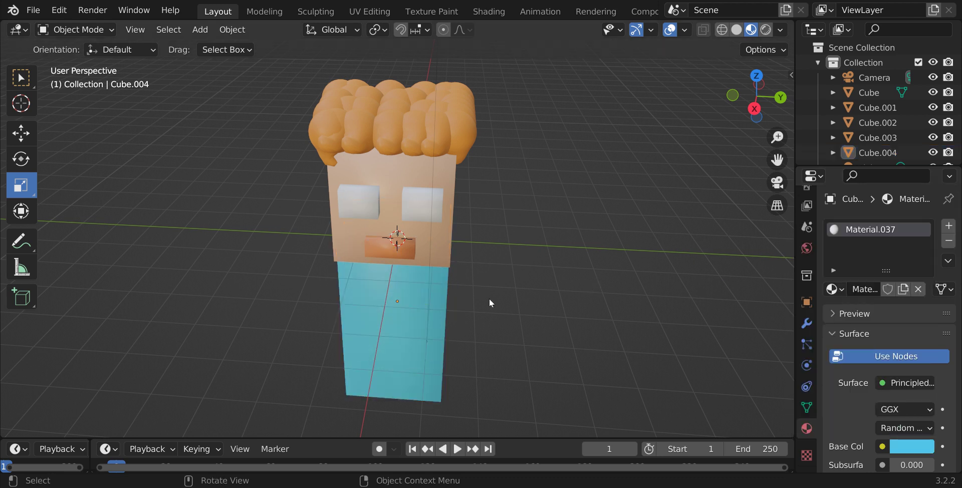
# Select the light overlapping the body and duplicate it in place by copying and pasting.
pyautogui.click(429, 303)
pyautogui.rightClick(429, 302)
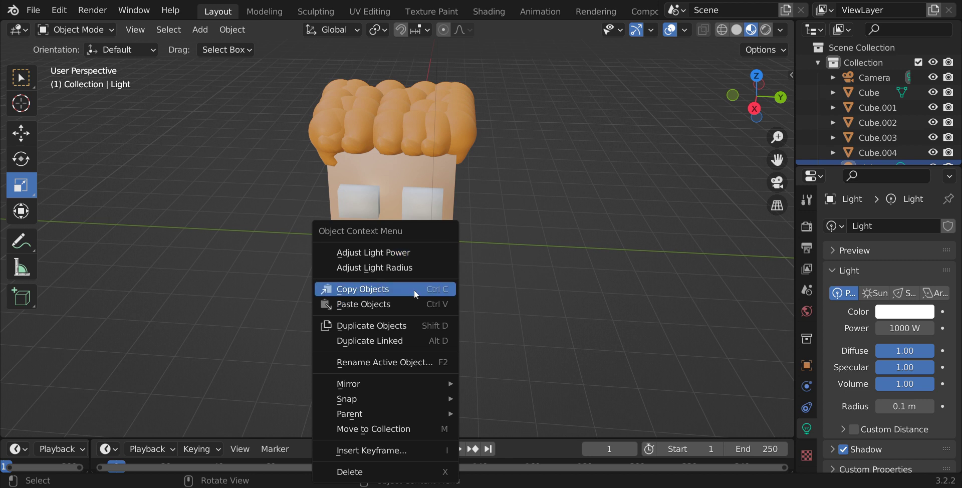
pyautogui.click(413, 289)
pyautogui.rightClick(411, 289)
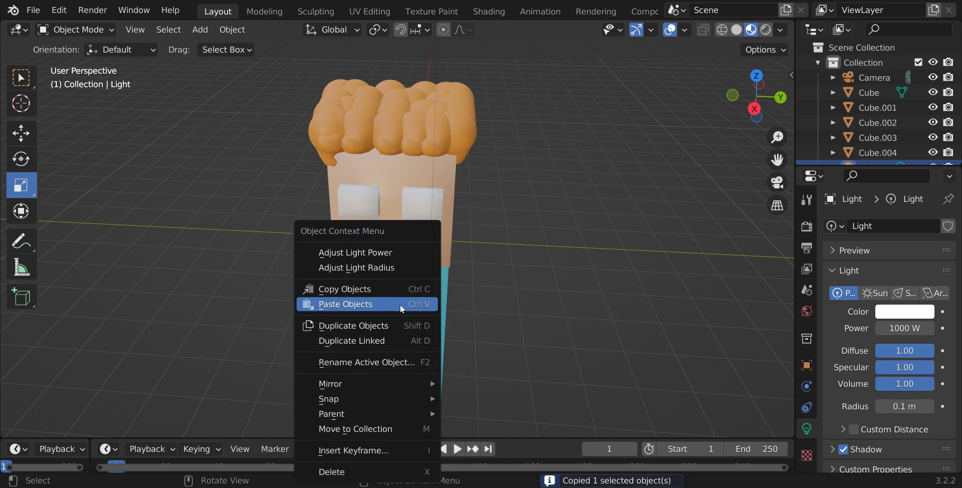
pyautogui.click(401, 305)
# Copy and paste the blue body block and rotate the copy about a quarter turn around X so it lies sideways.
pyautogui.click(400, 305)
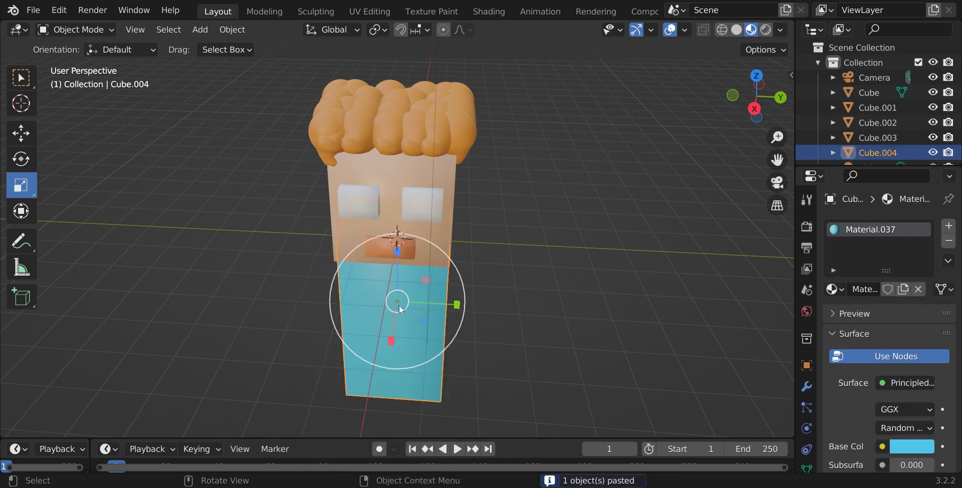
pyautogui.rightClick(400, 306)
pyautogui.click(390, 295)
pyautogui.rightClick(390, 292)
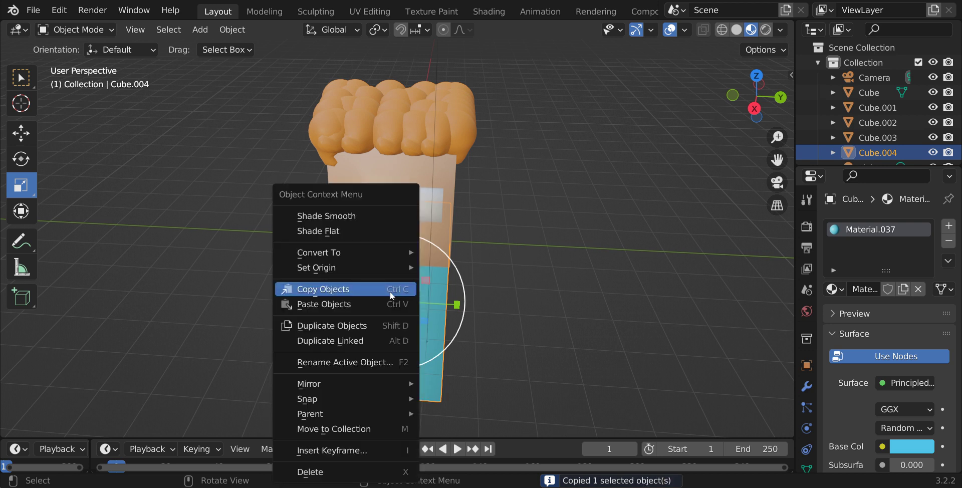
pyautogui.click(381, 300)
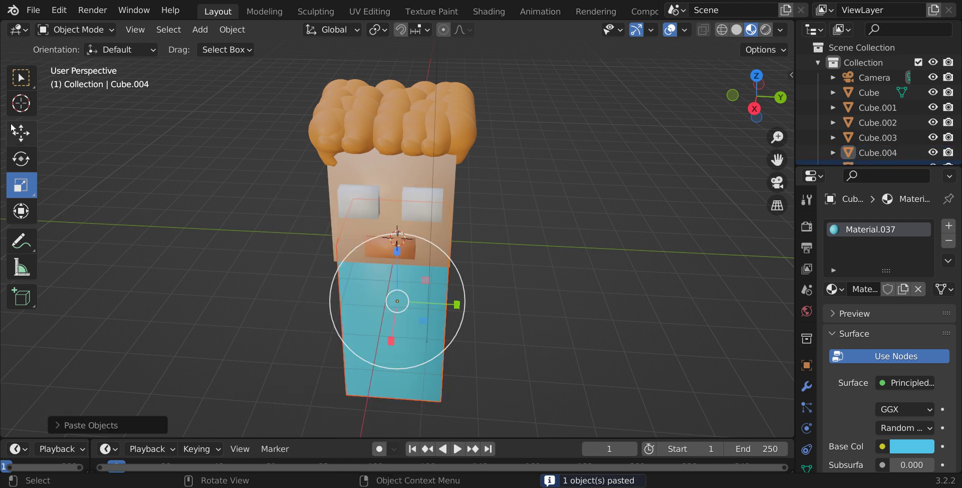
pyautogui.click(25, 156)
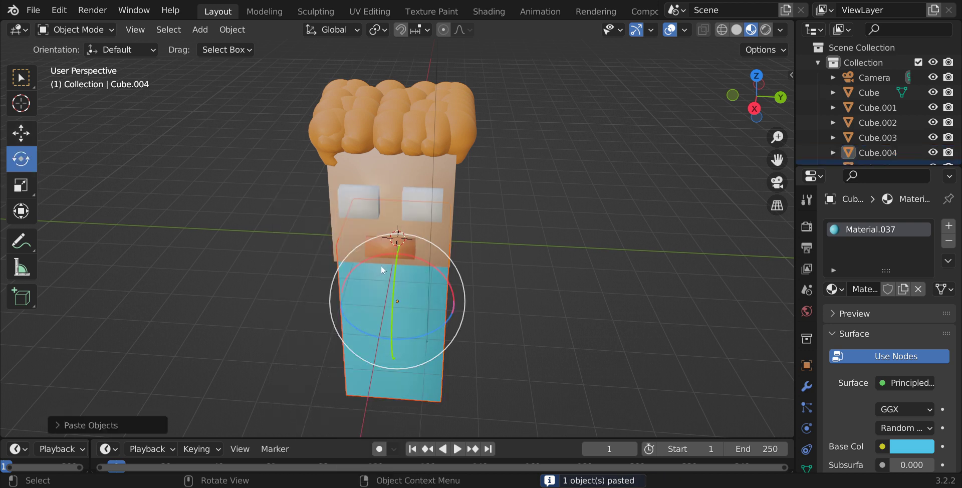
pyautogui.moveTo(369, 254); pyautogui.dragTo(437, 276)
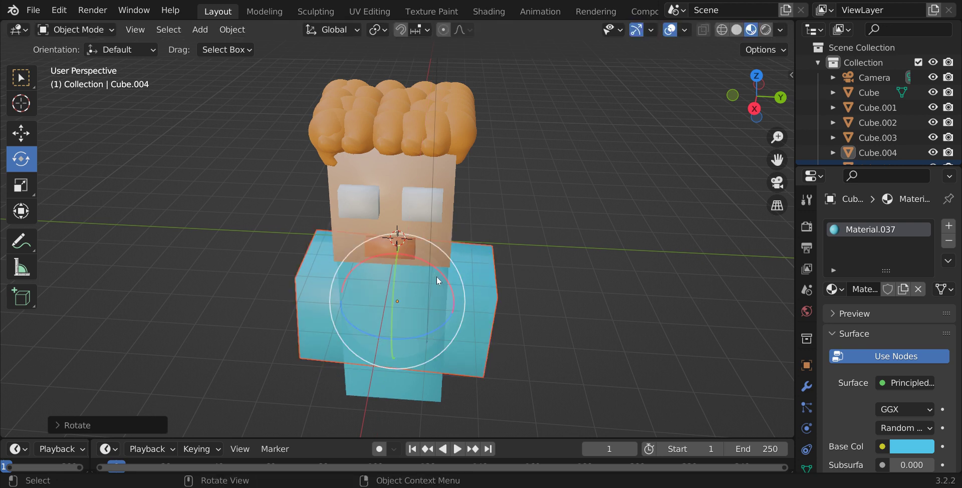
# Scale the sideways block down uniformly and move it along negative Y so it sticks out of the body as an arm.
pyautogui.click(27, 180)
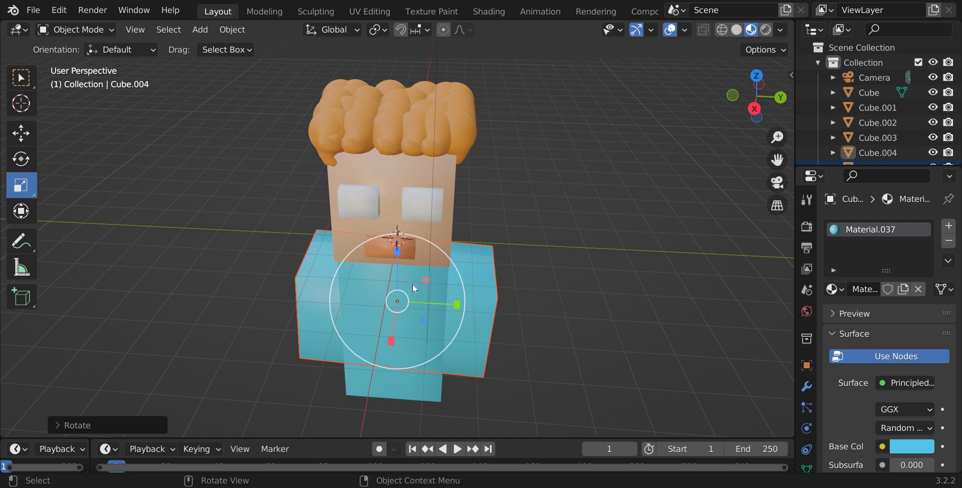
pyautogui.moveTo(430, 261); pyautogui.dragTo(390, 273)
pyautogui.click(21, 133)
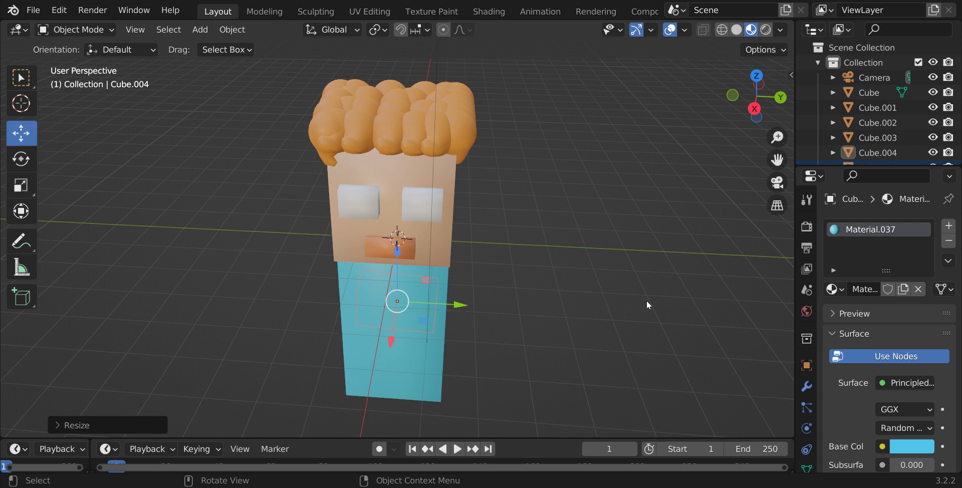
pyautogui.moveTo(459, 303); pyautogui.dragTo(376, 280)
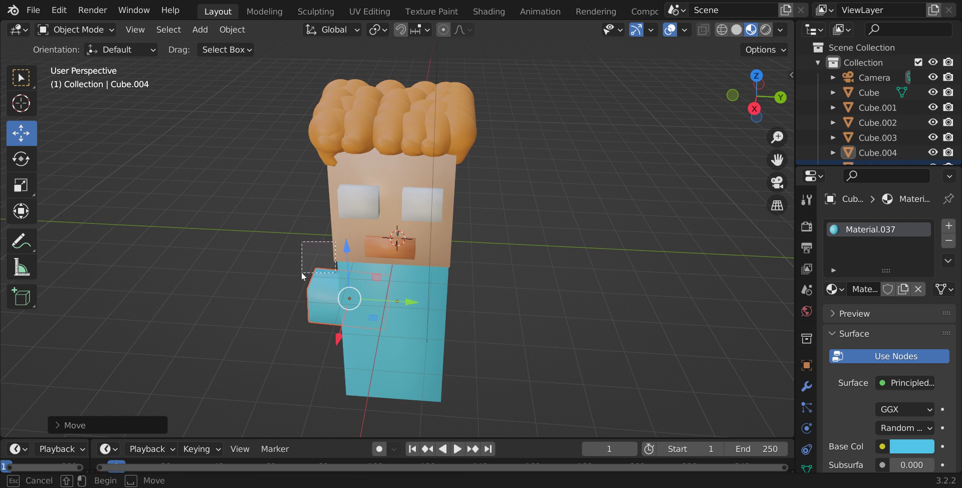
# Raise the arm block along Z to shoulder height and rotate it slightly around X.
pyautogui.keyDown('shift'); pyautogui.click(317, 289); pyautogui.keyUp('shift')
pyautogui.click(319, 285)
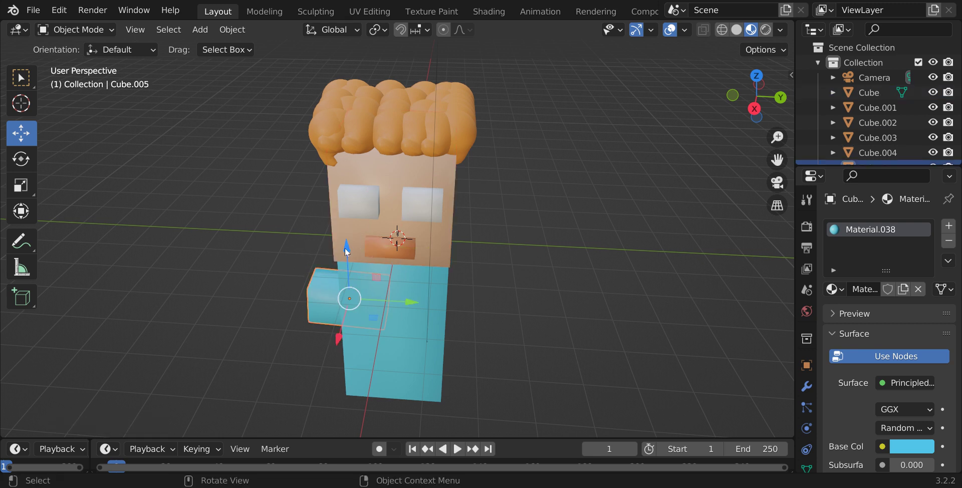
pyautogui.moveTo(349, 251); pyautogui.dragTo(372, 253)
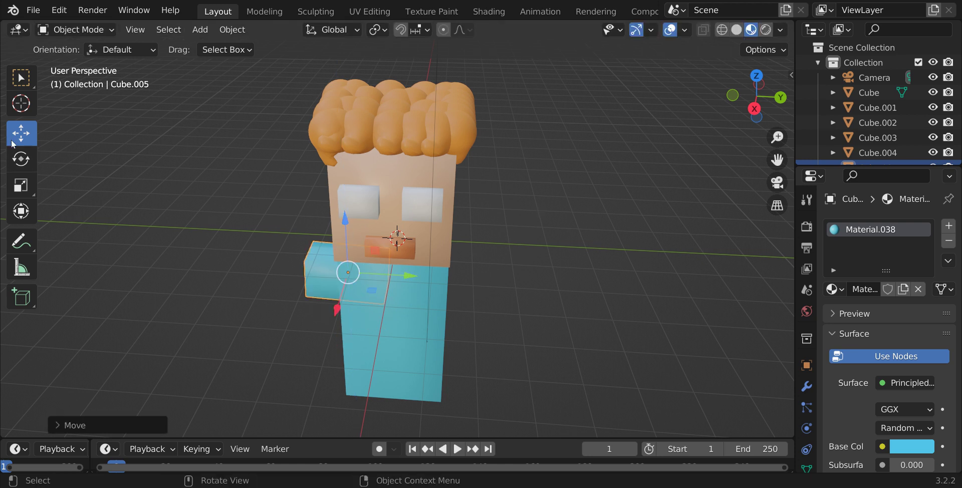
pyautogui.click(21, 159)
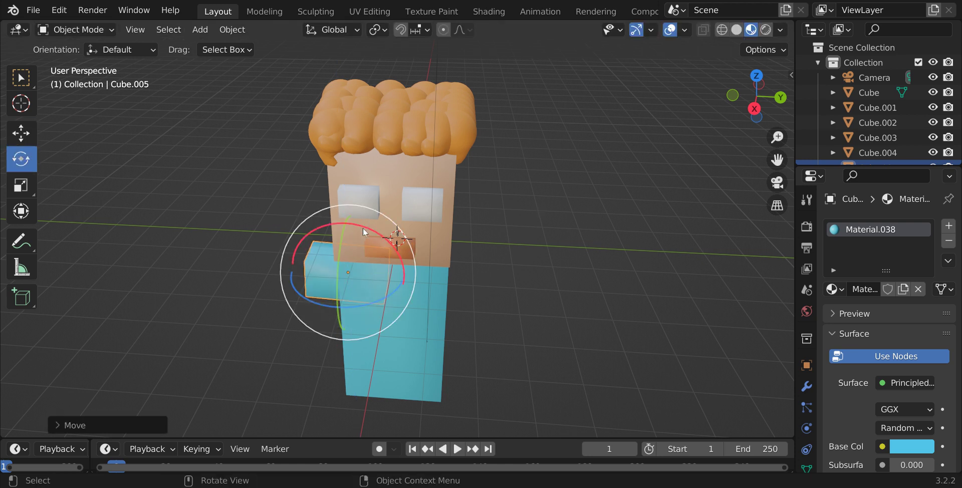
pyautogui.moveTo(363, 226); pyautogui.dragTo(311, 229)
# Copy and paste the arm block and move the copy along Y to the opposite shoulder.
pyautogui.rightClick(312, 229)
pyautogui.click(292, 215)
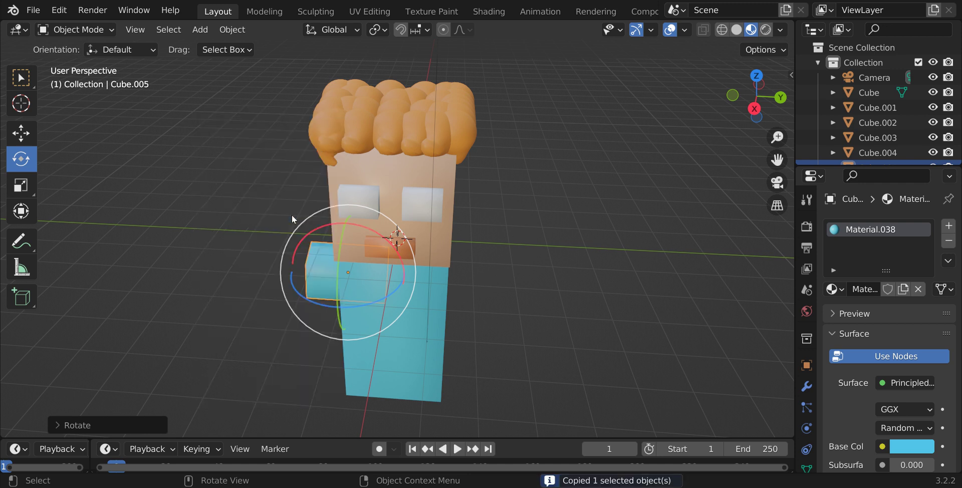
pyautogui.rightClick(290, 217)
pyautogui.click(283, 231)
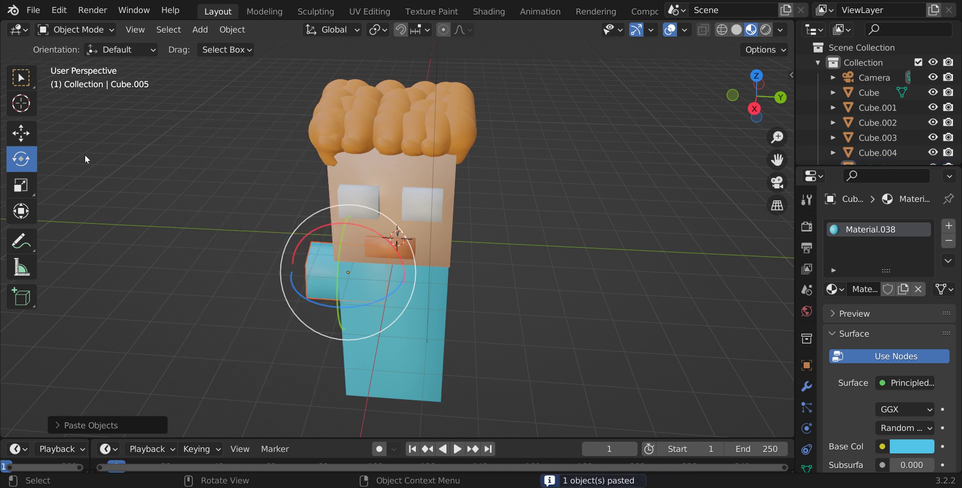
pyautogui.click(18, 127)
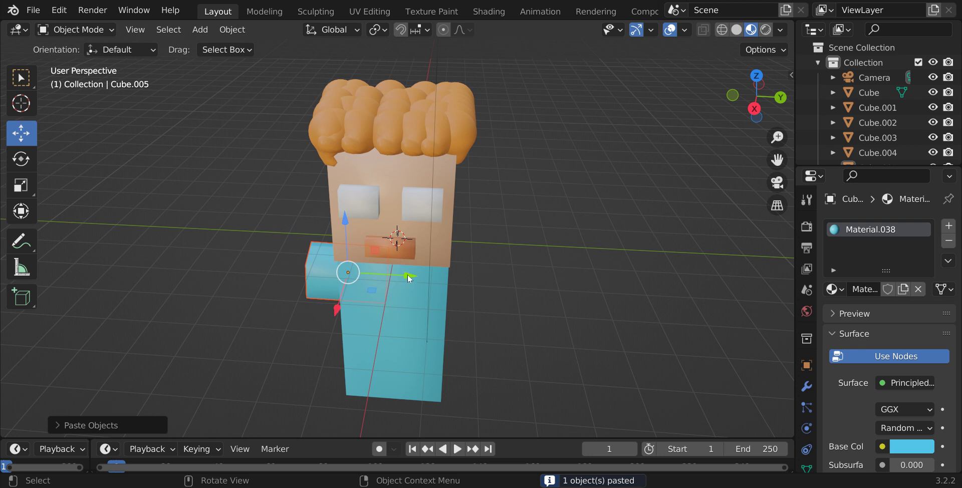
pyautogui.moveTo(407, 278); pyautogui.dragTo(504, 282)
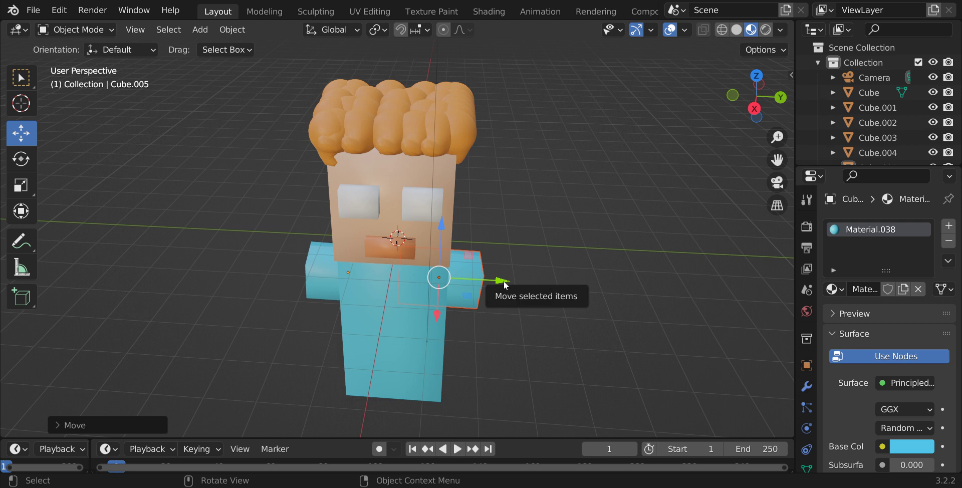
pyautogui.click(142, 359)
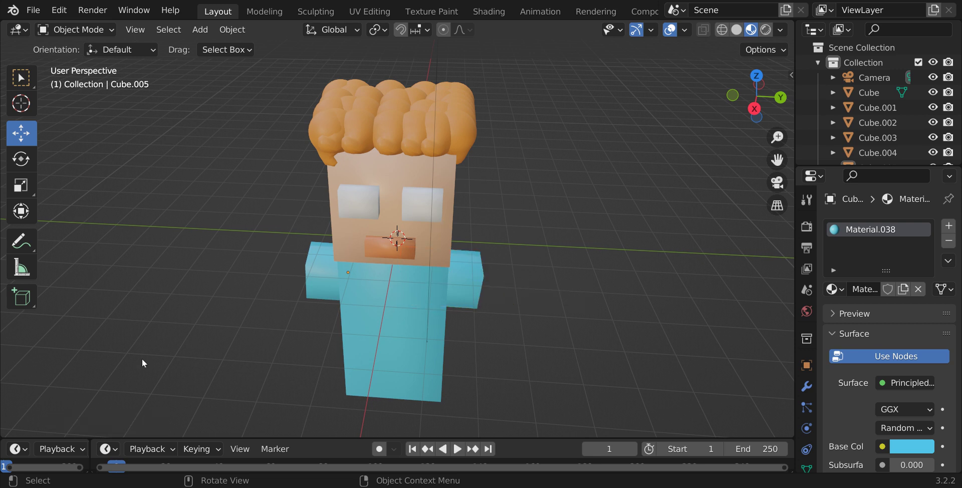
# Add a plane mesh and move it down in front of the lower part of the body.
pyautogui.rightClick(211, 351)
pyautogui.hotkey('shift', 'a')
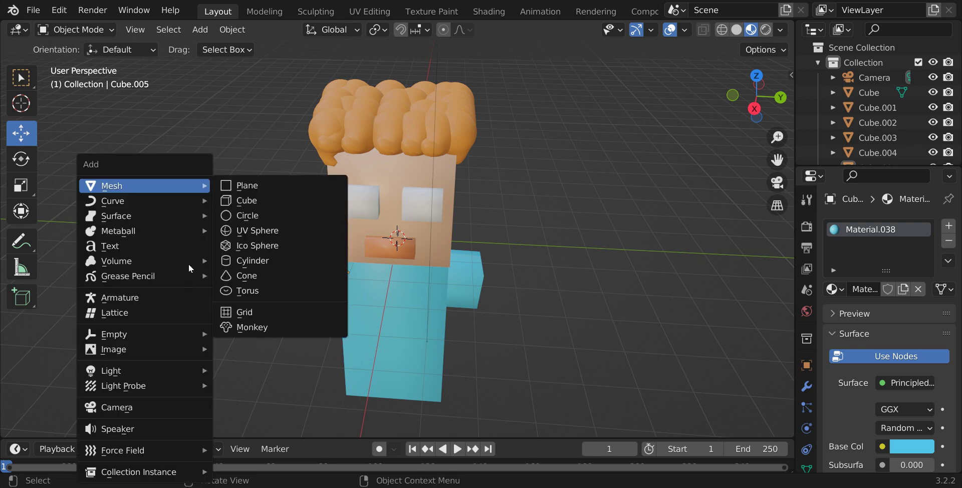
pyautogui.moveTo(173, 186)
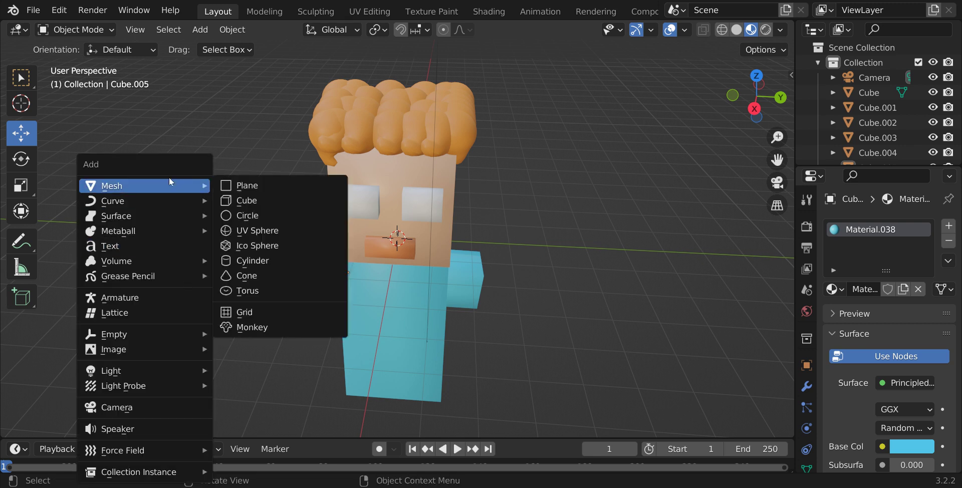
pyautogui.click(251, 190)
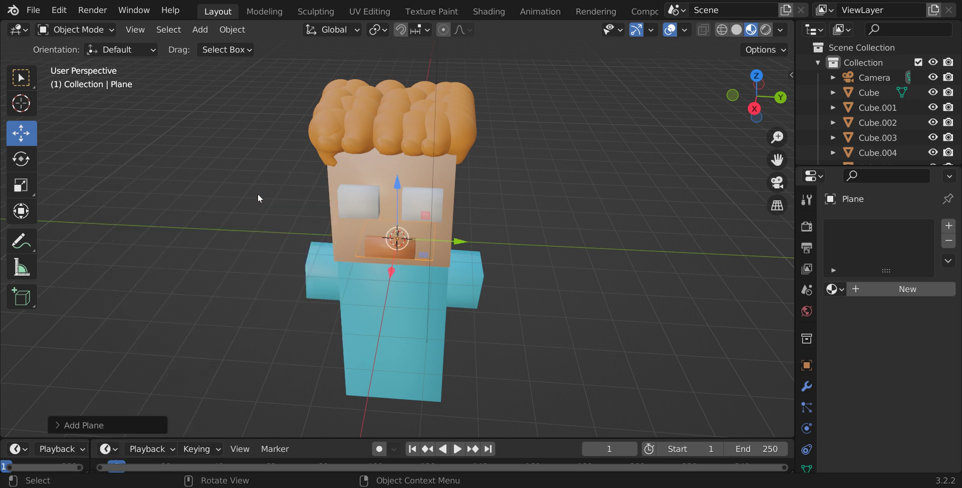
pyautogui.press('g')
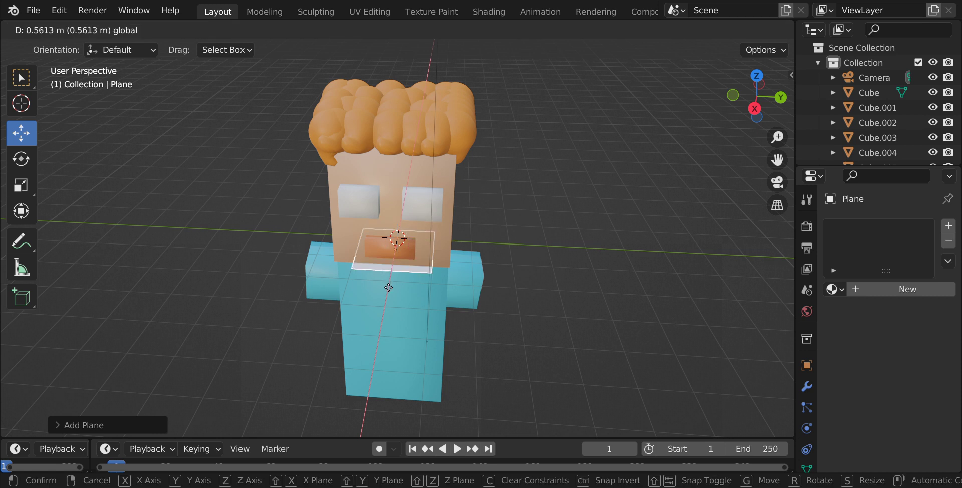
pyautogui.click(392, 410)
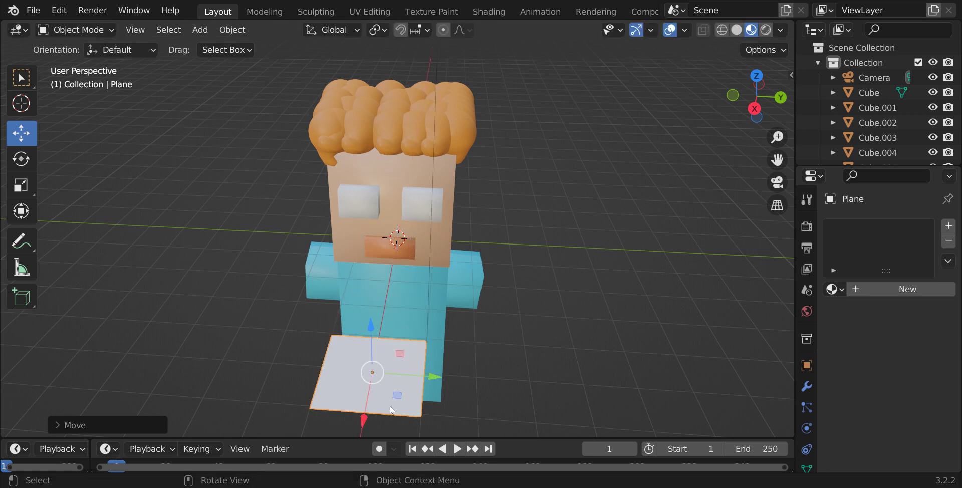
# Add a cube and move it forward along X and out along positive Y, in front of the arm on that side.
pyautogui.hotkey('shift', 'a')
pyautogui.moveTo(357, 188)
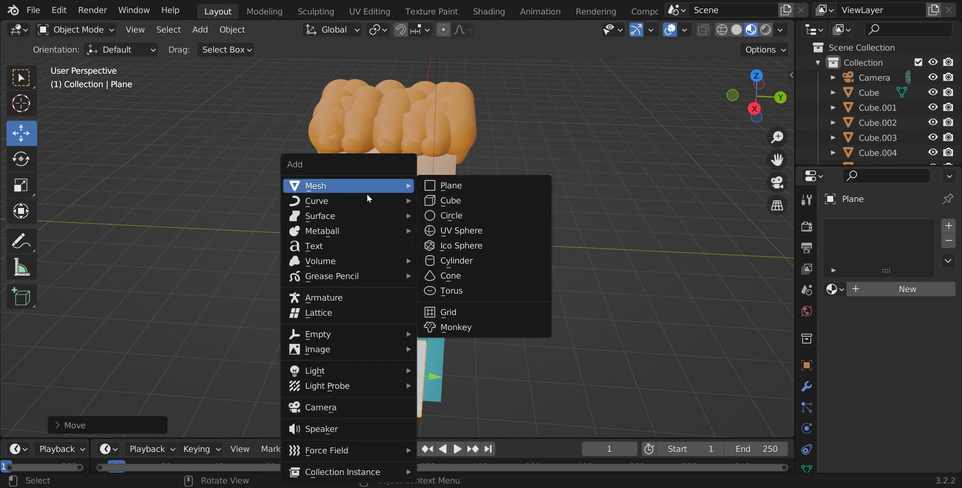
pyautogui.click(461, 201)
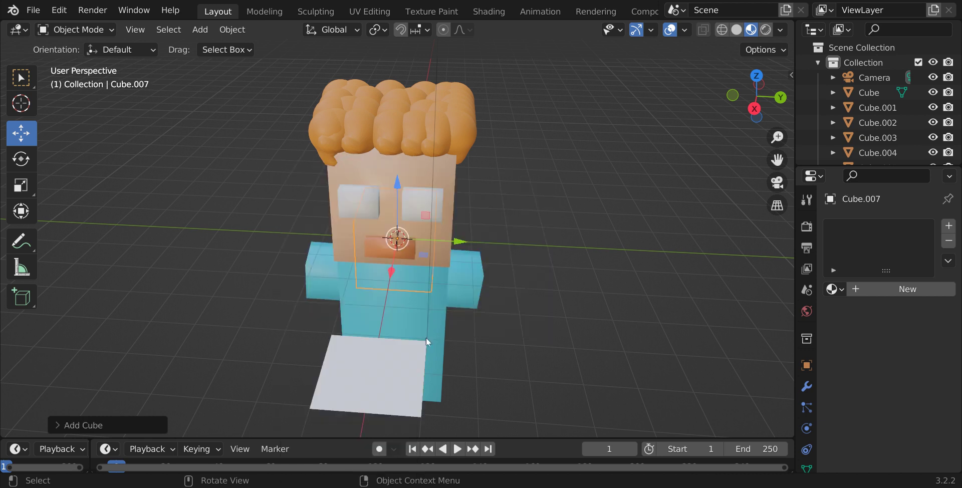
pyautogui.moveTo(394, 272); pyautogui.dragTo(384, 316)
pyautogui.moveTo(446, 281); pyautogui.dragTo(536, 301)
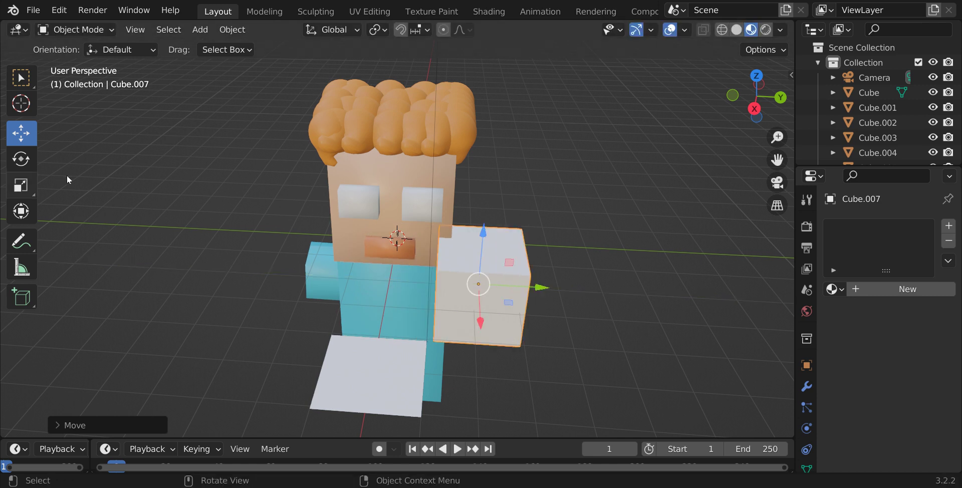
# Shrink the new cube along X and Y, and move it back along X and down along Z beneath the arm.
pyautogui.click(21, 186)
pyautogui.moveTo(479, 285); pyautogui.dragTo(483, 383)
pyautogui.moveTo(534, 286)
pyautogui.mouseDown()
pyautogui.moveTo(504, 285)
pyautogui.moveTo(552, 286)
pyautogui.mouseUp()
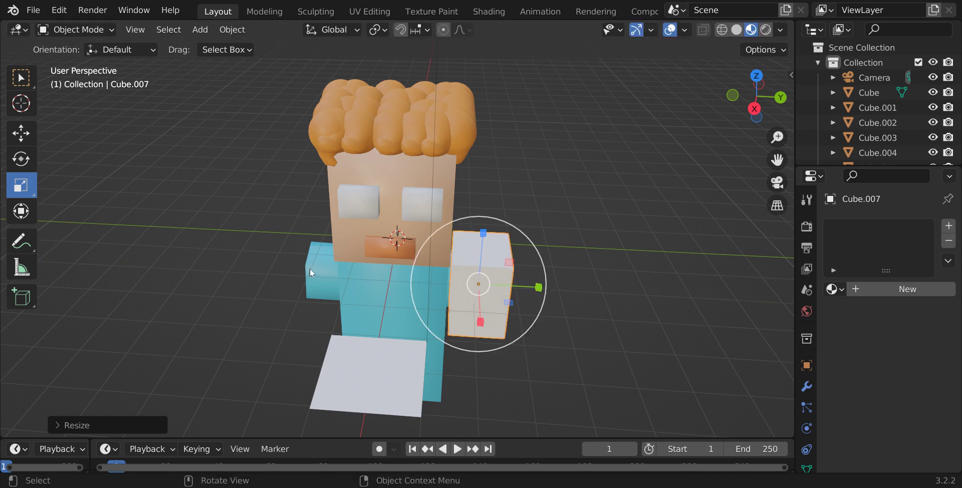
pyautogui.click(28, 138)
pyautogui.moveTo(481, 324); pyautogui.dragTo(481, 275)
pyautogui.moveTo(481, 189); pyautogui.dragTo(482, 250)
# Narrow the cube slightly along Y and shift it towards the body to line up with the arm's outer end.
pyautogui.click(22, 185)
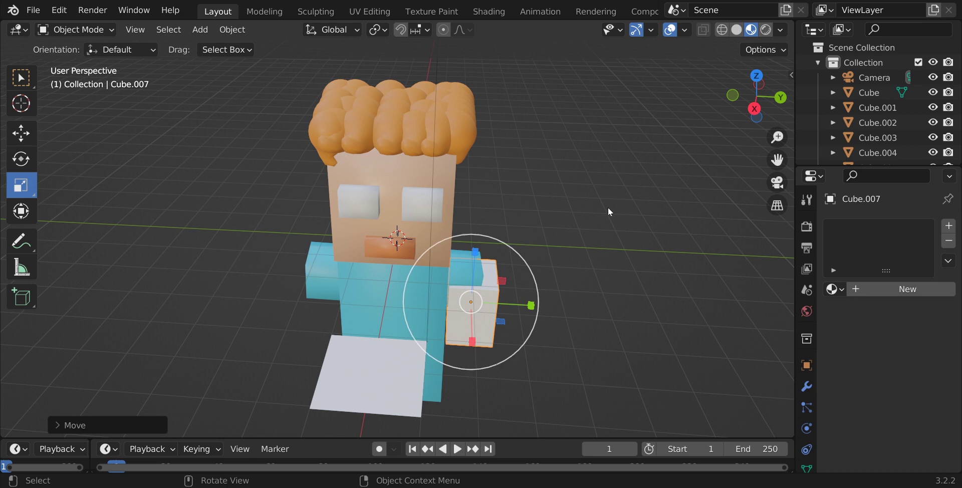
pyautogui.moveTo(532, 305)
pyautogui.mouseDown()
pyautogui.moveTo(497, 297)
pyautogui.moveTo(523, 300)
pyautogui.mouseUp()
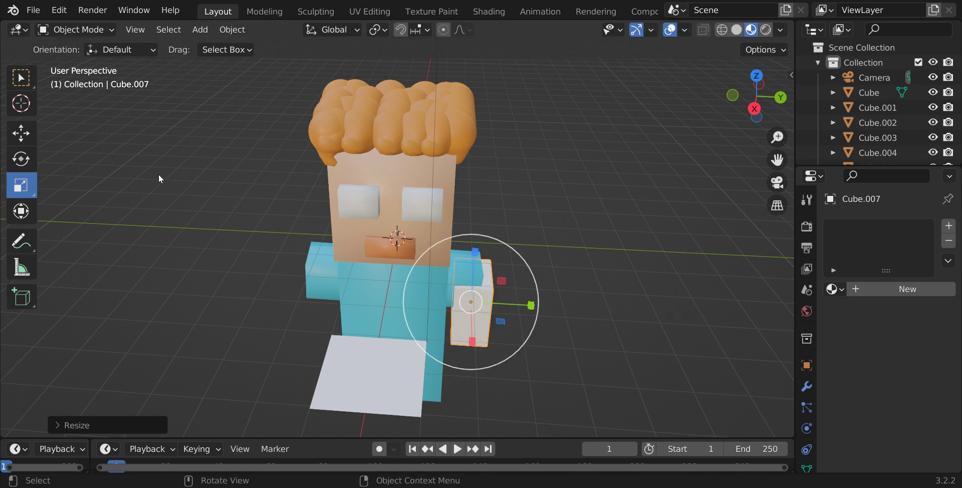
pyautogui.click(25, 135)
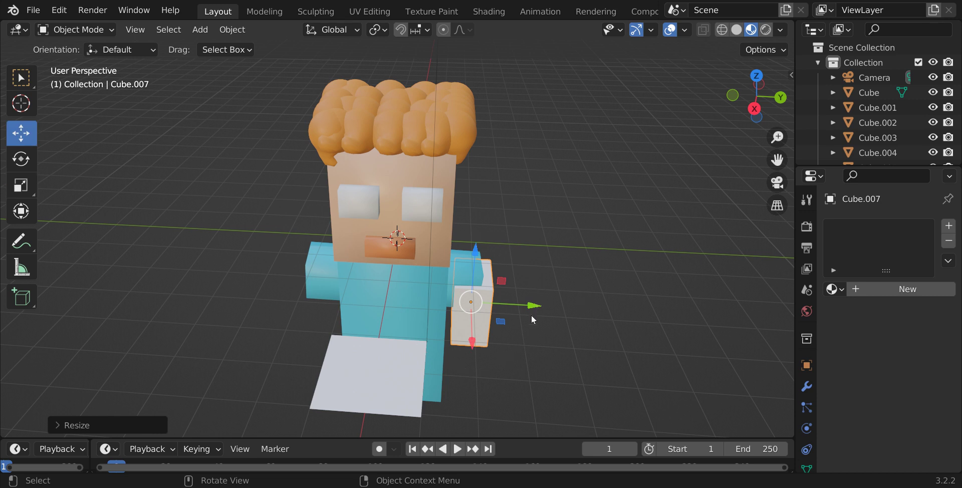
pyautogui.moveTo(535, 306); pyautogui.dragTo(523, 307)
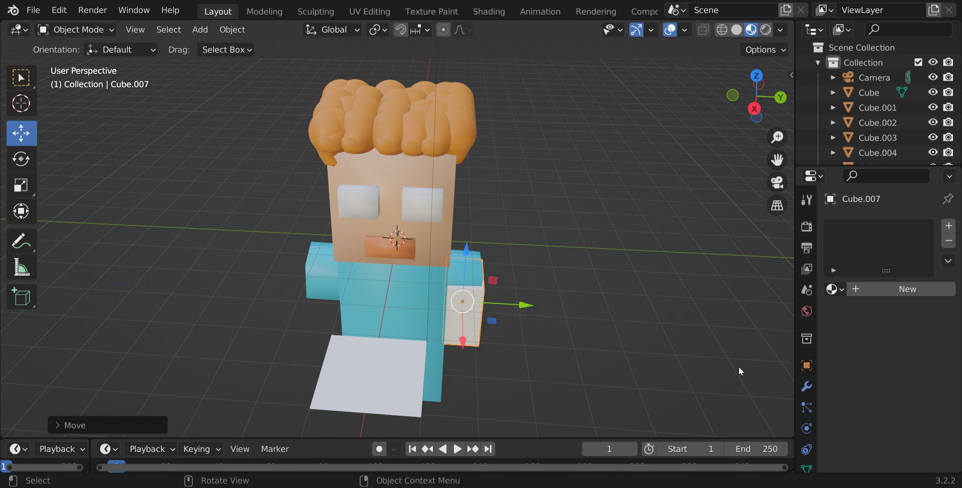
# Shade the hand cube smooth and give it a new material with a skin-tone base colour, hue 0.079 and saturation 0.677.
pyautogui.rightClick(670, 369)
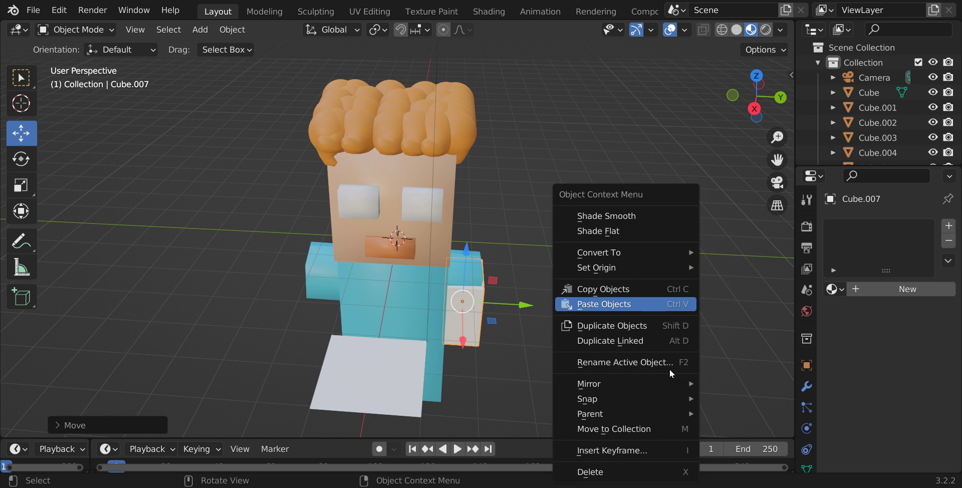
pyautogui.click(634, 217)
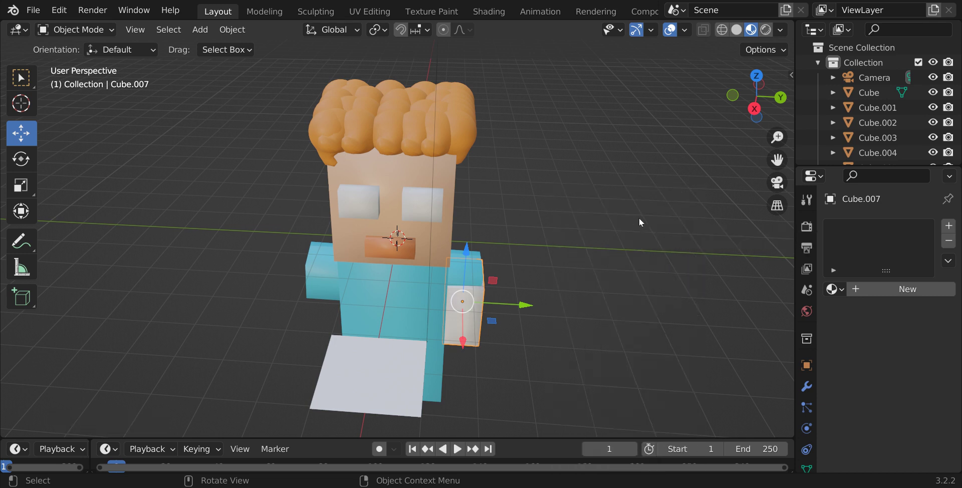
pyautogui.click(875, 295)
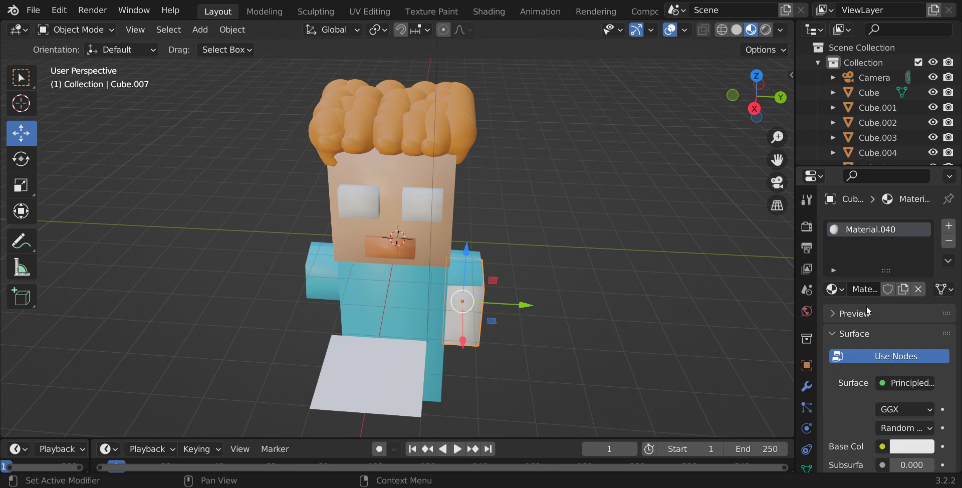
pyautogui.click(902, 451)
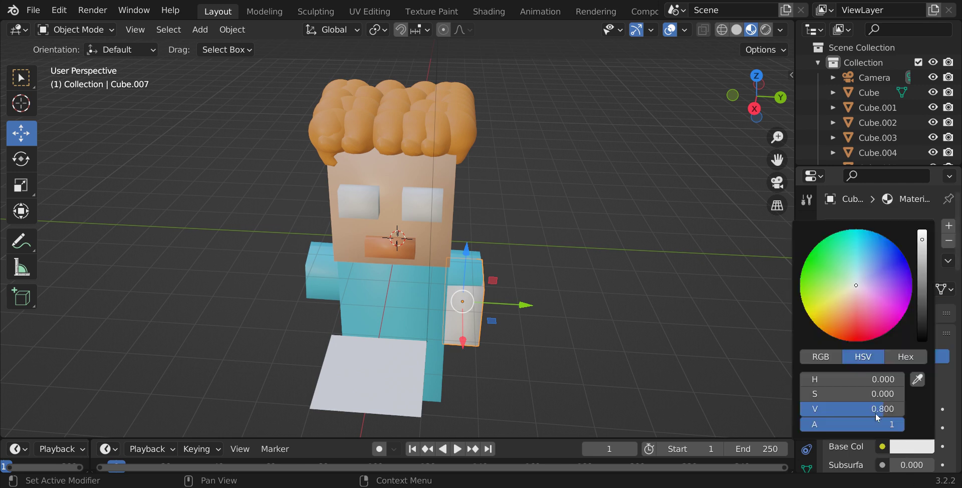
pyautogui.moveTo(845, 307)
pyautogui.mouseDown()
pyautogui.moveTo(841, 314)
pyautogui.moveTo(844, 304)
pyautogui.mouseUp()
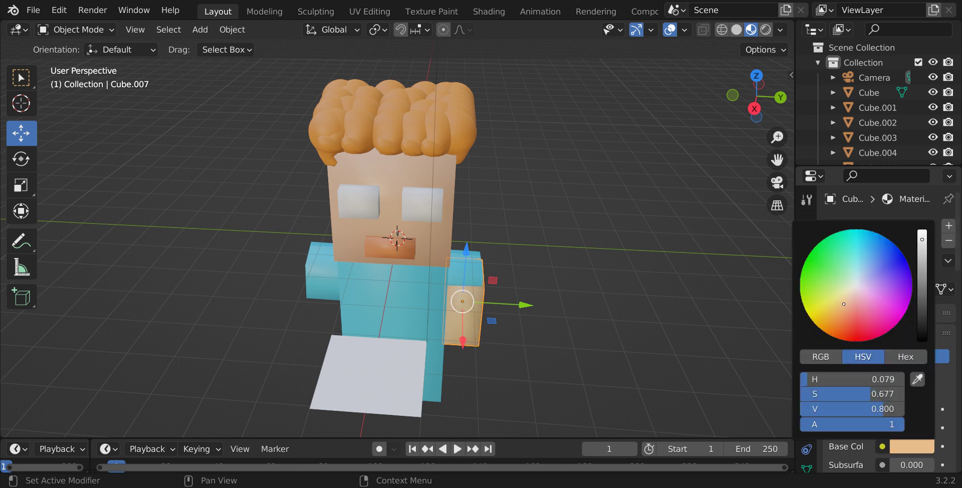
pyautogui.click(529, 313)
# Copy and paste the skin-coloured hand cube, and move the copy along negative Y beneath the other arm.
pyautogui.click(465, 296)
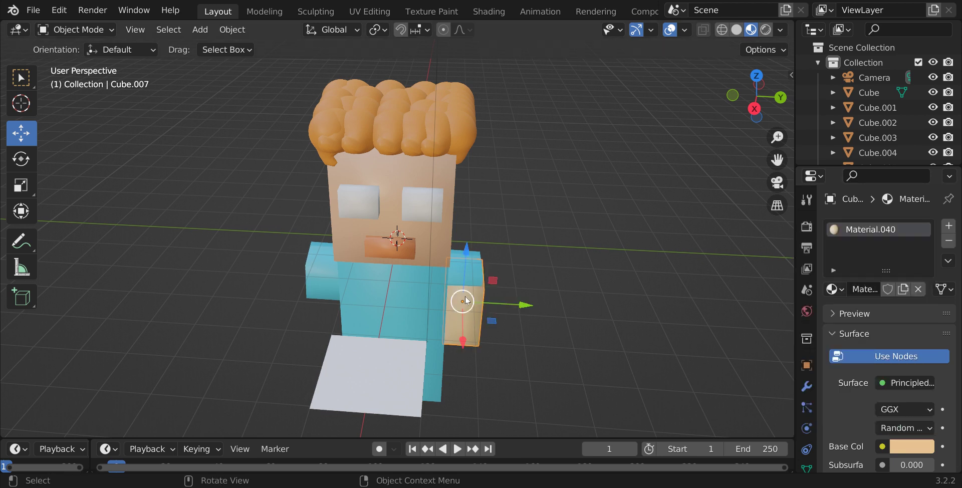
pyautogui.rightClick(465, 296)
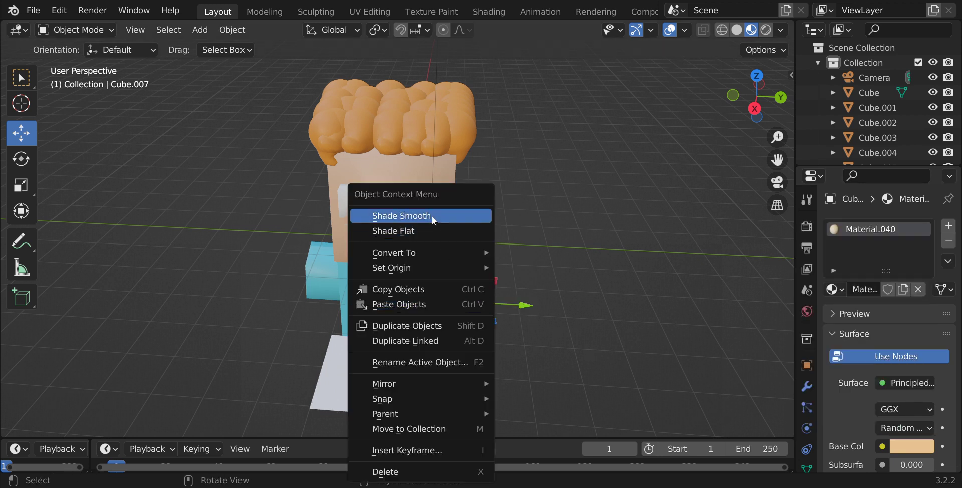
pyautogui.click(423, 293)
pyautogui.rightClick(423, 292)
pyautogui.click(418, 305)
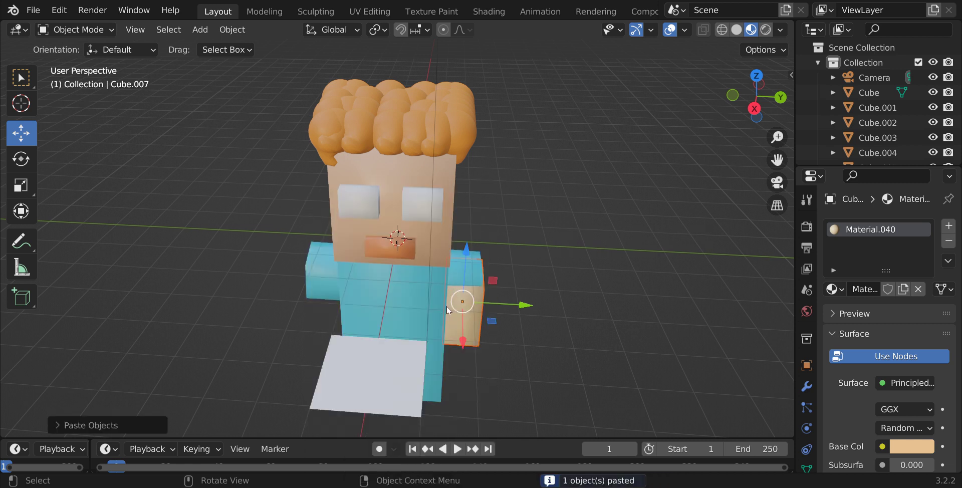
pyautogui.moveTo(521, 306); pyautogui.dragTo(370, 318)
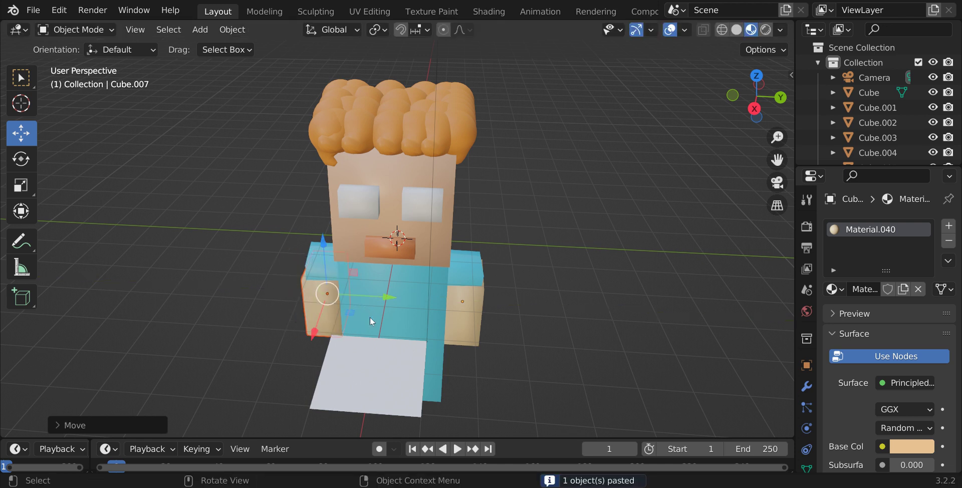
# Delete the plane in front of the lower body.
pyautogui.click(374, 389)
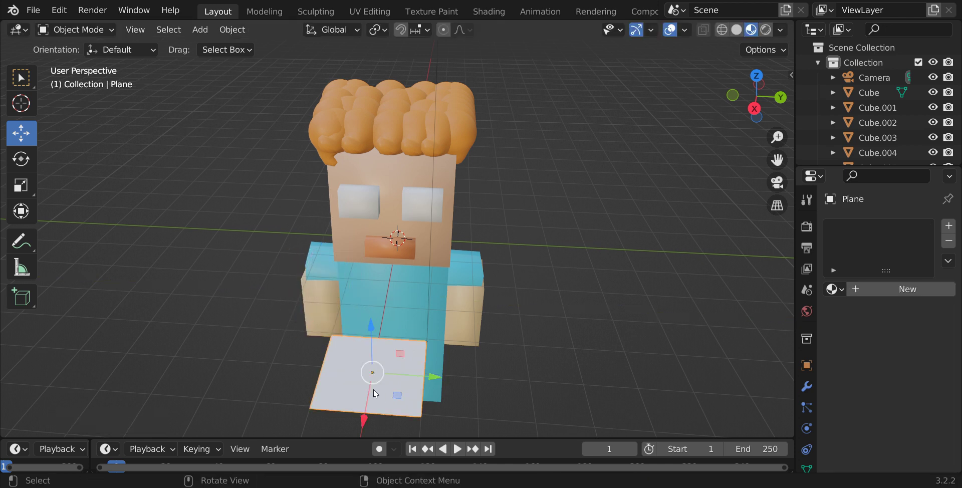
pyautogui.press('Delete')
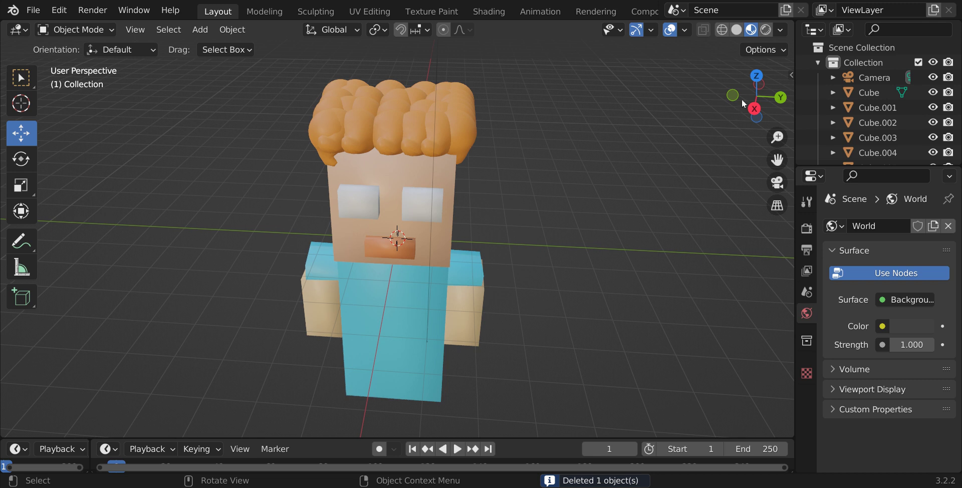
# Shift the blue arm on the negative Y side slightly outward along Y.
pyautogui.moveTo(757, 96); pyautogui.dragTo(735, 90)
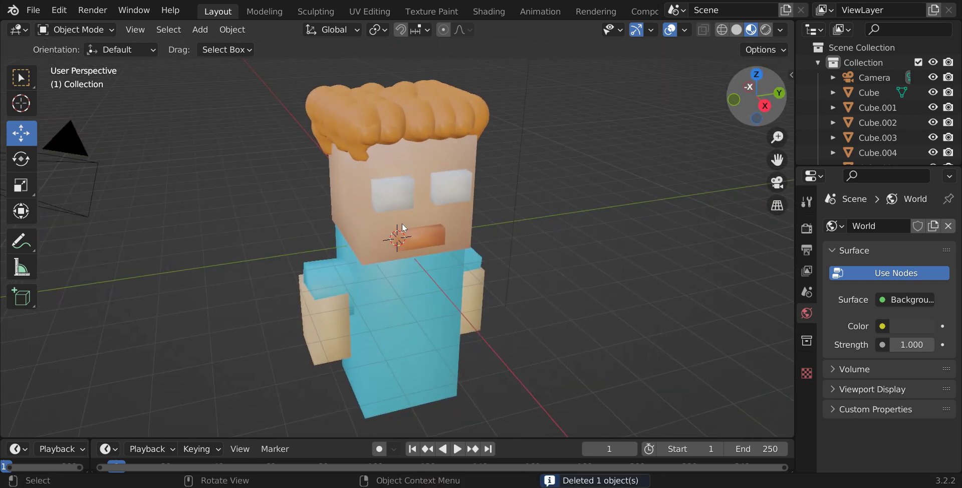
pyautogui.click(327, 271)
pyautogui.moveTo(406, 276)
pyautogui.mouseDown()
pyautogui.moveTo(377, 274)
pyautogui.moveTo(392, 272)
pyautogui.mouseUp()
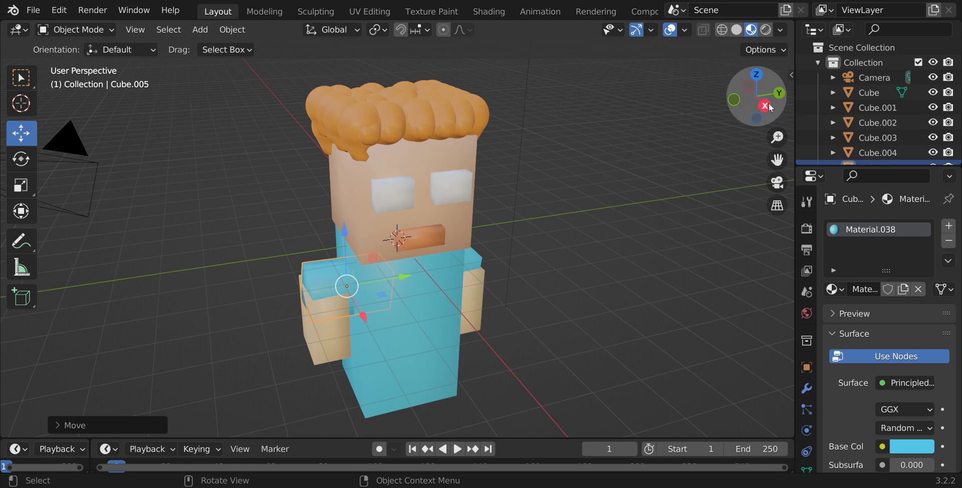
# Add a cube and move it forward along X in front of the body.
pyautogui.moveTo(771, 107); pyautogui.dragTo(647, 203)
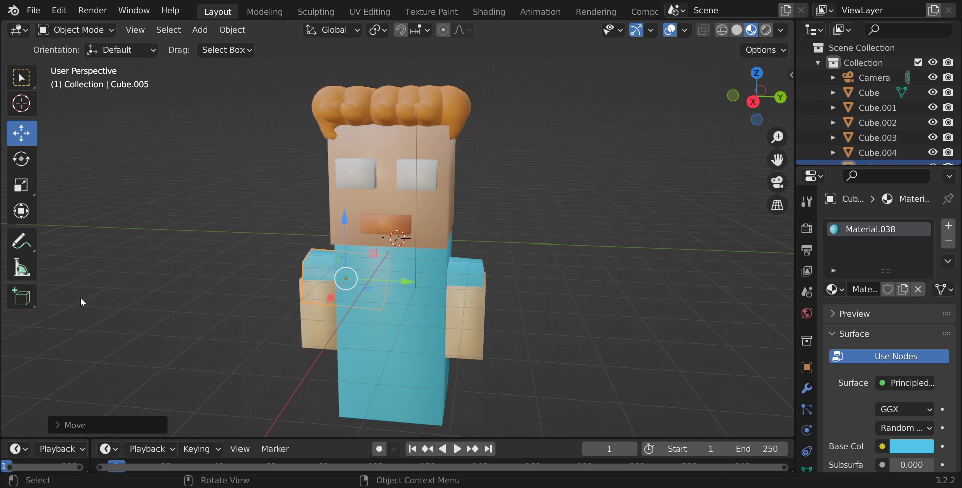
pyautogui.hotkey('shift', 'a')
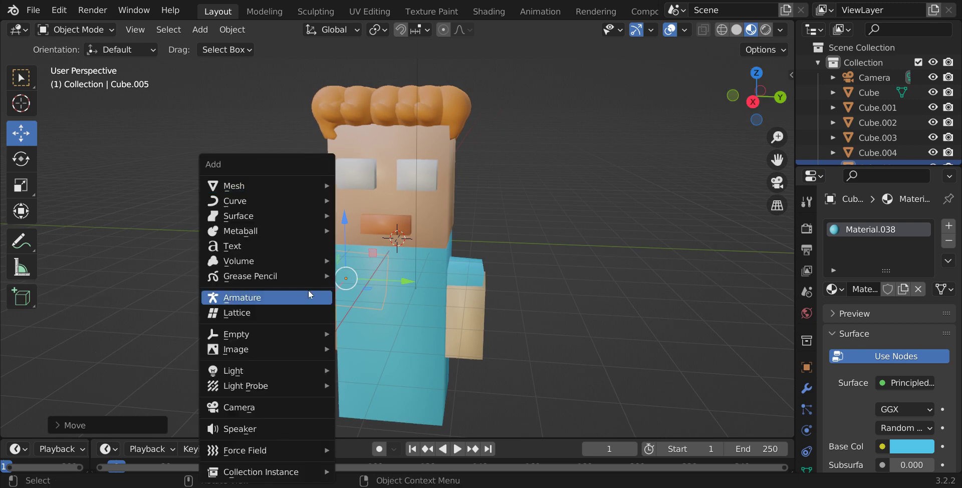
pyautogui.moveTo(298, 187)
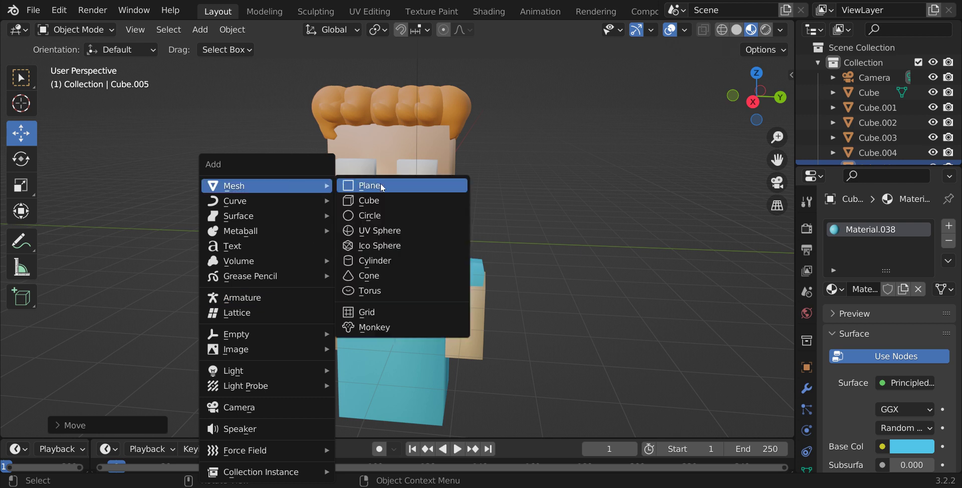
pyautogui.click(368, 200)
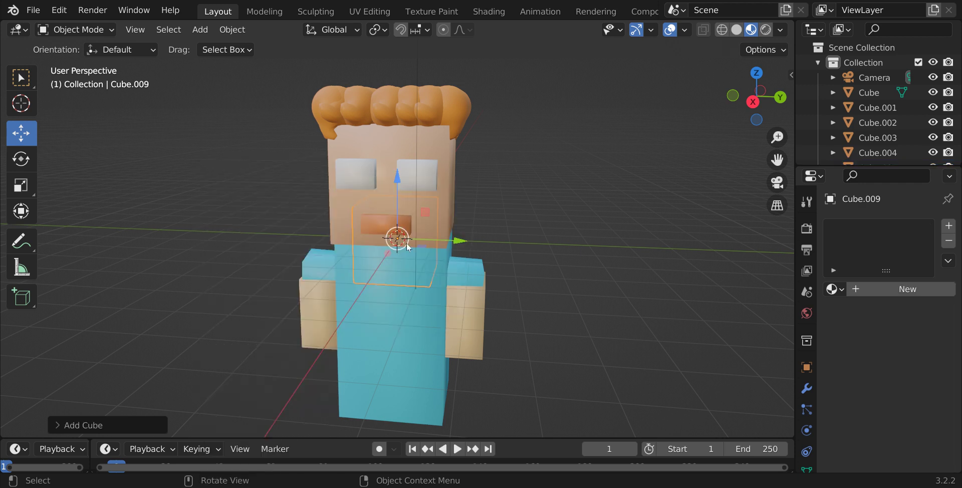
pyautogui.moveTo(386, 250); pyautogui.dragTo(377, 360)
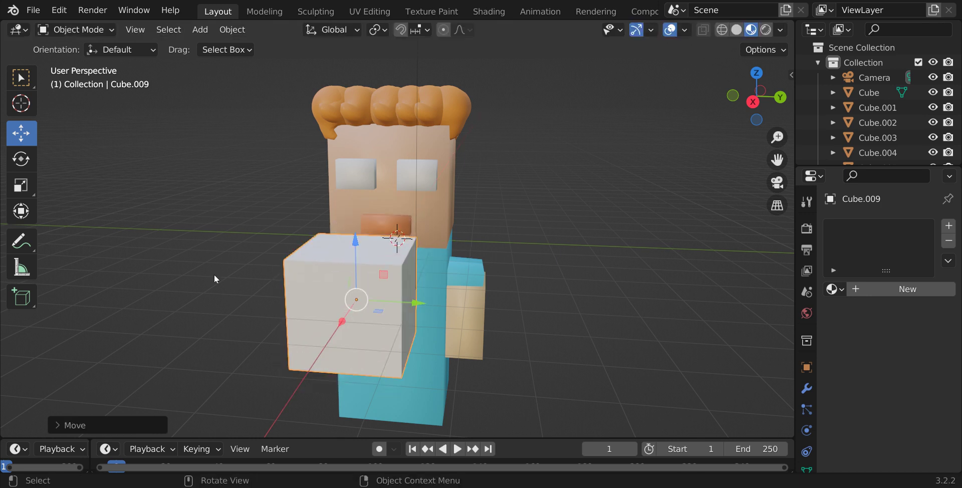
# Narrow the new cube along Y, stretch it along Z and scale it down overall into a slim upright block.
pyautogui.click(26, 189)
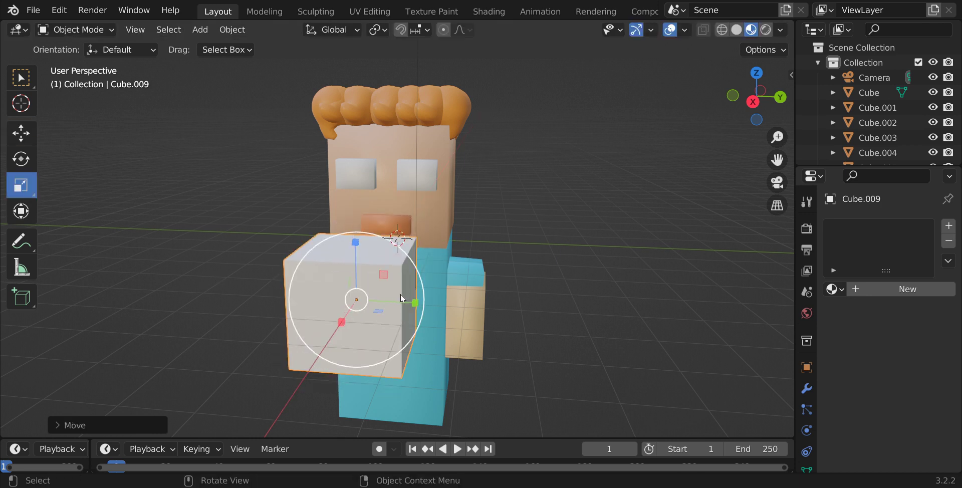
pyautogui.rightClick(396, 298)
pyautogui.moveTo(414, 303); pyautogui.dragTo(383, 299)
pyautogui.press('s')
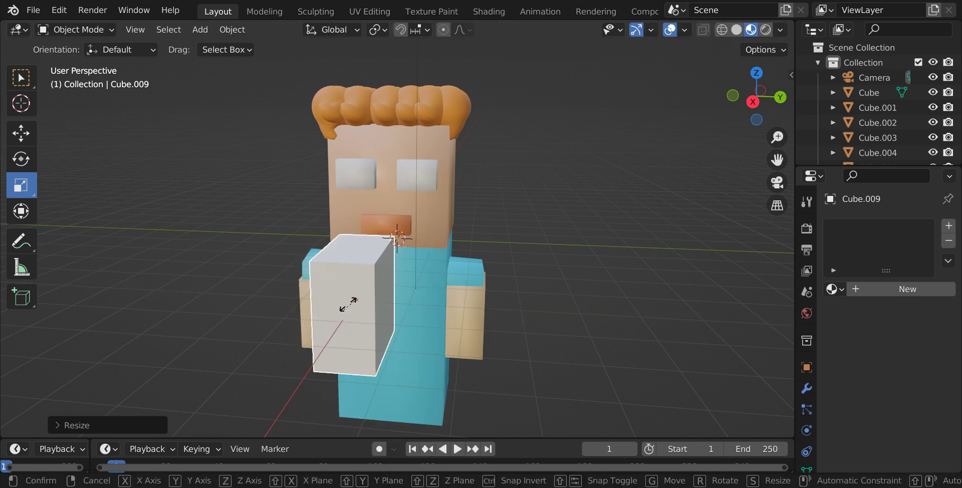
pyautogui.click(360, 270)
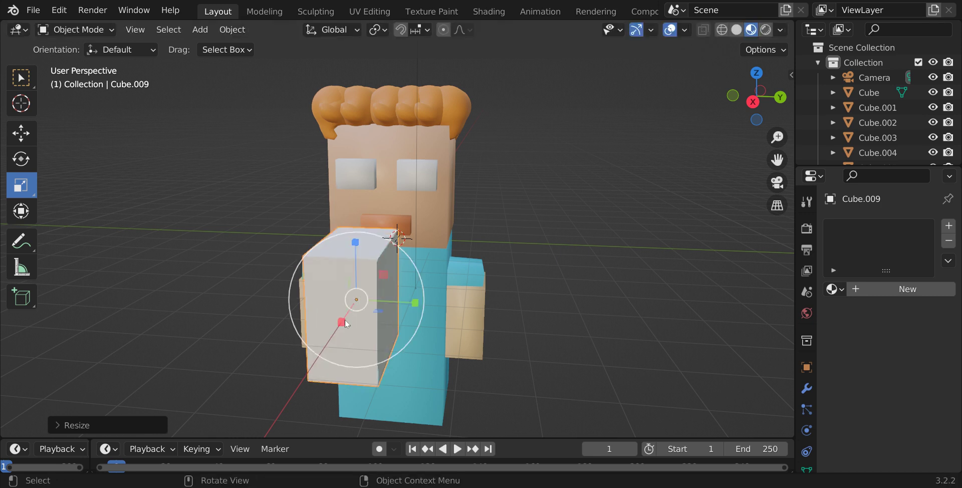
pyautogui.moveTo(355, 242); pyautogui.dragTo(348, 198)
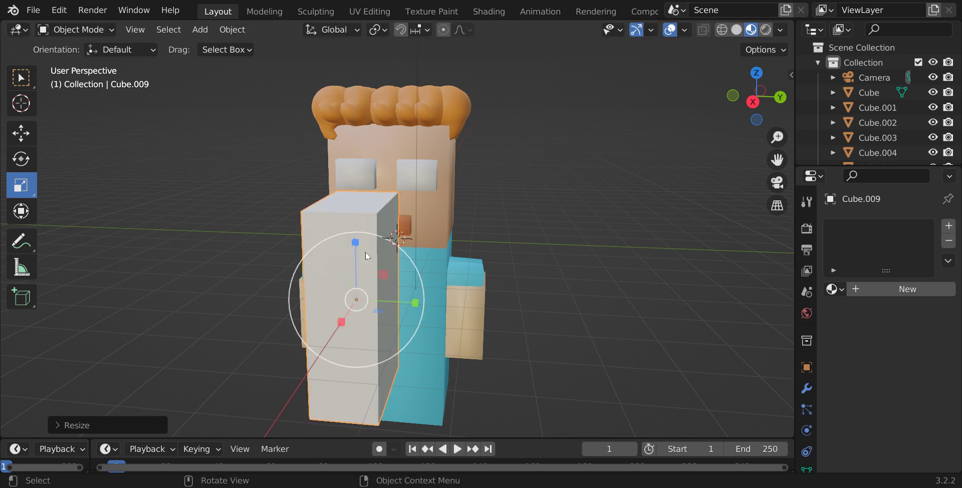
pyautogui.press('s')
pyautogui.click(346, 309)
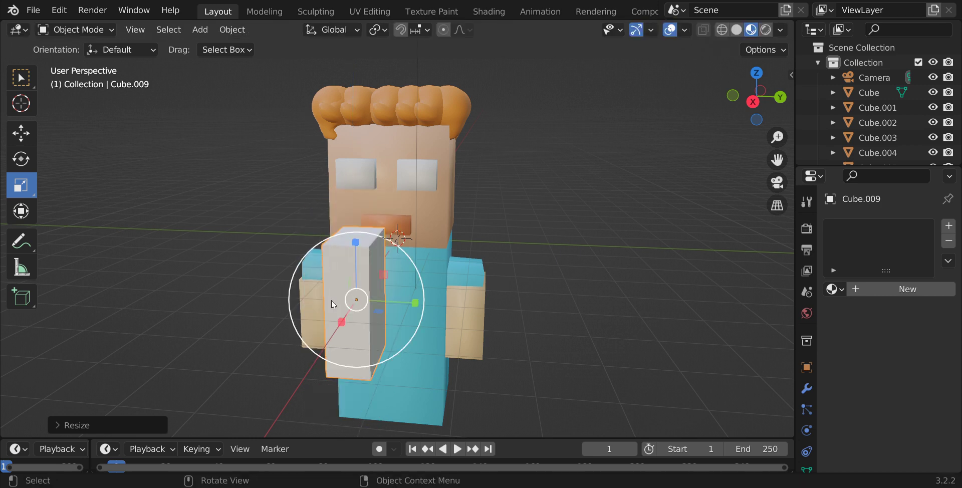
# Move the slim block down along Z to around the level of the body's lower end.
pyautogui.click(22, 133)
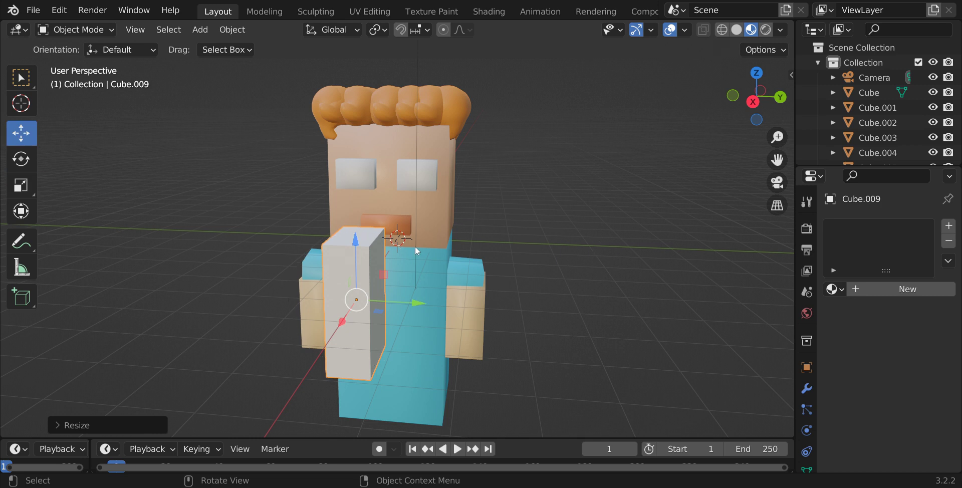
pyautogui.press('g')
pyautogui.press('z')
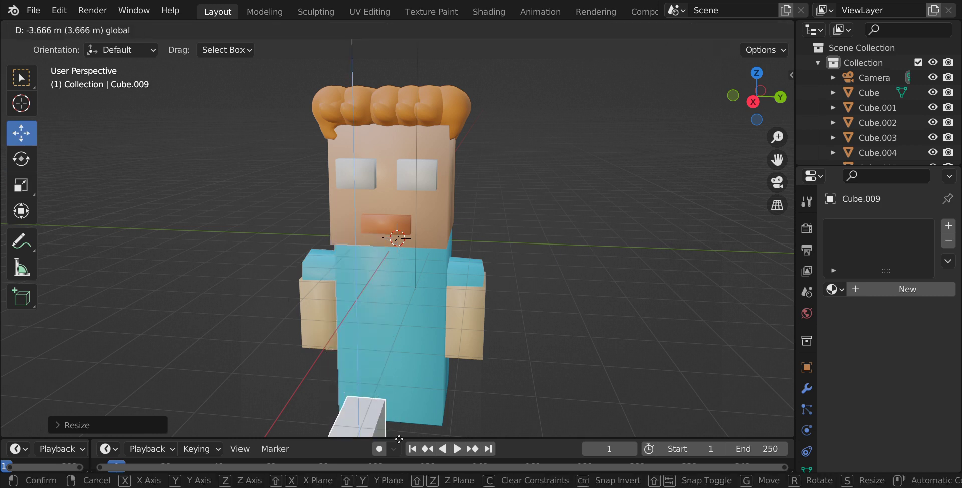
pyautogui.click(396, 407)
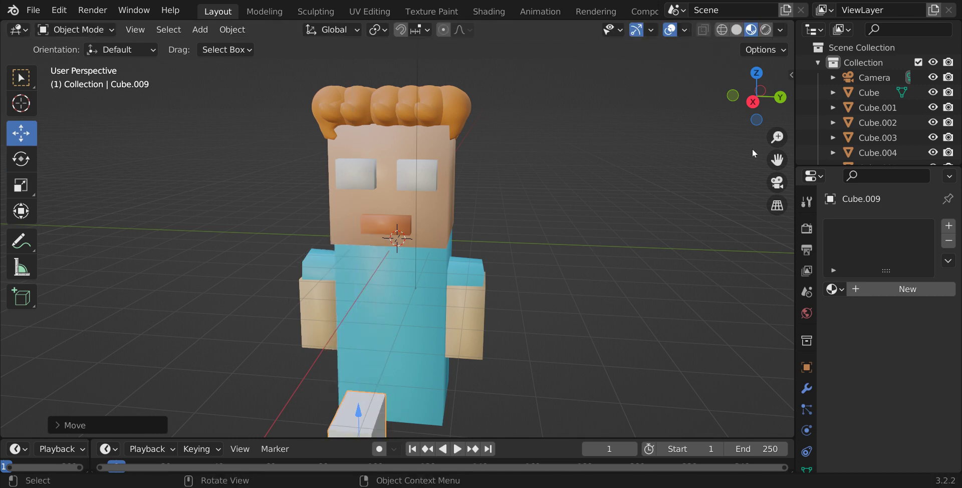
pyautogui.rightClick(770, 83)
pyautogui.moveTo(763, 105); pyautogui.dragTo(722, 146)
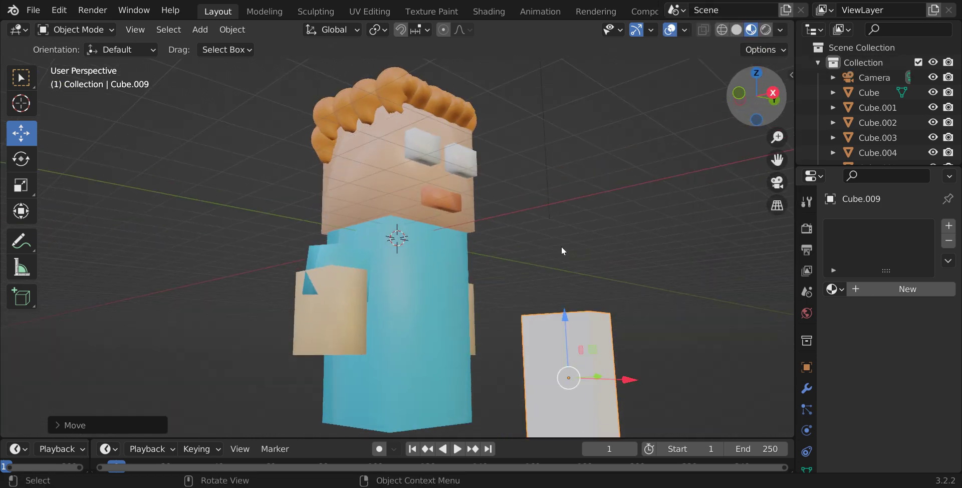
pyautogui.scroll(-4, 561, 246)
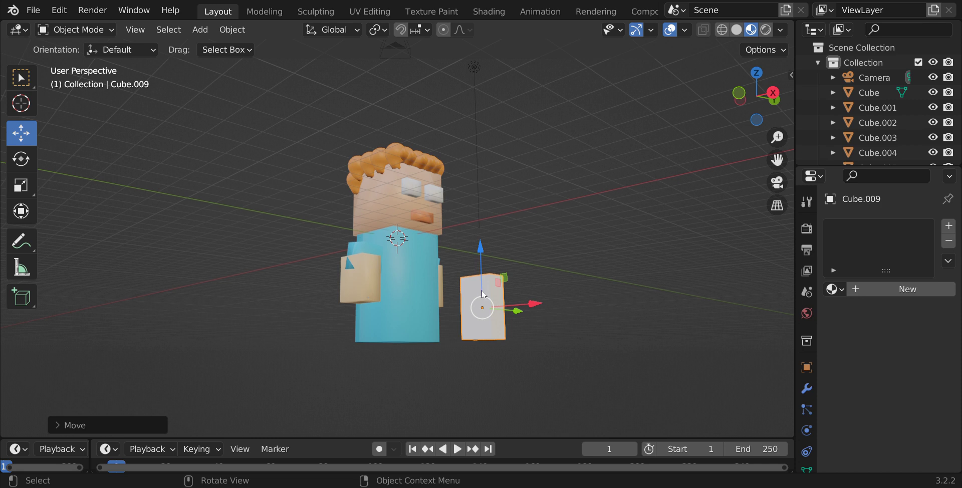
pyautogui.moveTo(479, 253); pyautogui.dragTo(484, 292)
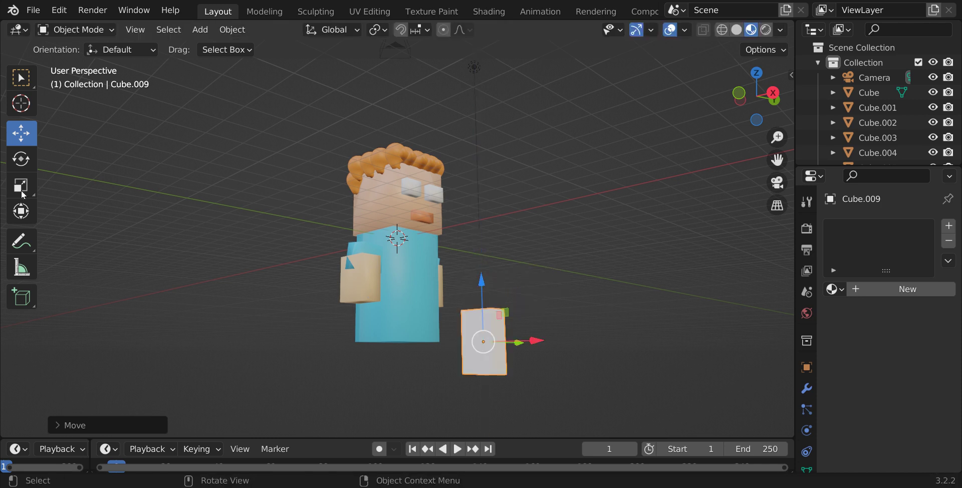
# Try a slight free rotation of the block, and delete the block.
pyautogui.click(25, 181)
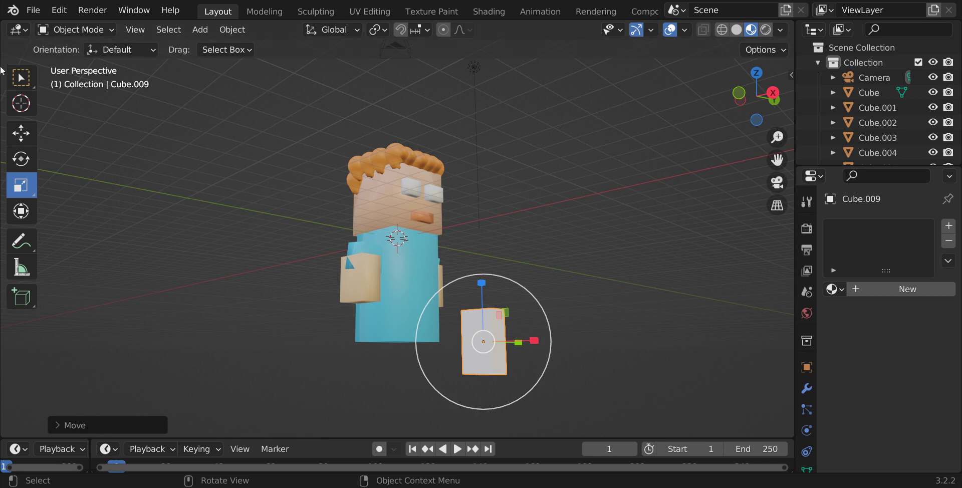
pyautogui.click(28, 159)
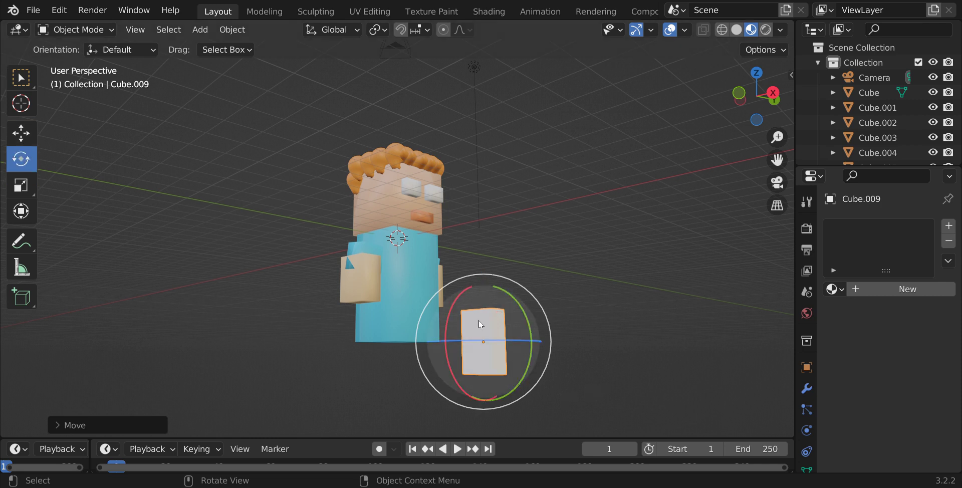
pyautogui.moveTo(480, 336)
pyautogui.mouseDown()
pyautogui.moveTo(506, 346)
pyautogui.moveTo(537, 408)
pyautogui.moveTo(550, 328)
pyautogui.moveTo(485, 323)
pyautogui.moveTo(486, 344)
pyautogui.mouseUp()
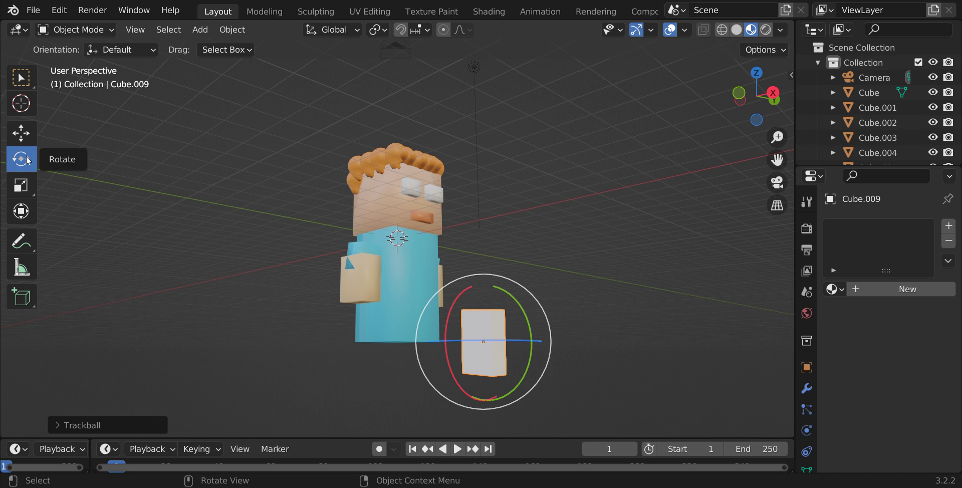
pyautogui.moveTo(486, 337)
pyautogui.mouseDown()
pyautogui.moveTo(527, 339)
pyautogui.moveTo(481, 335)
pyautogui.mouseUp()
pyautogui.press('Delete')
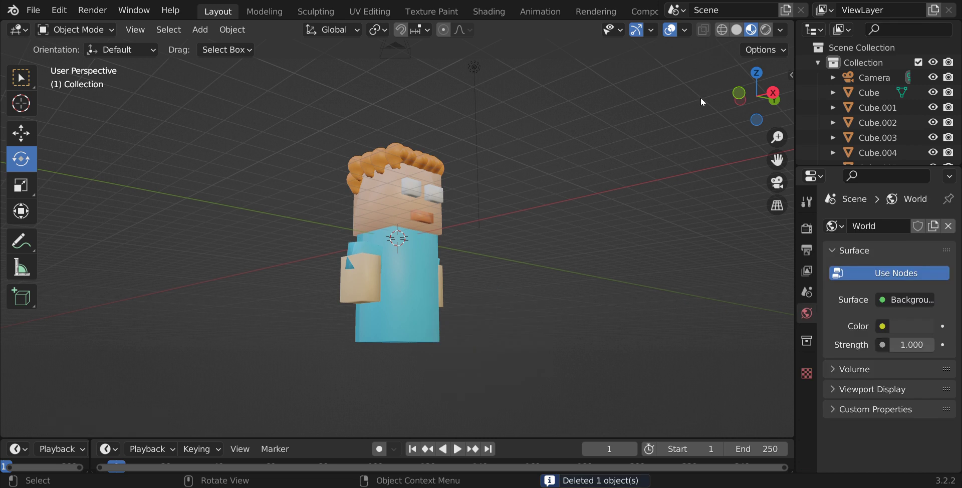
# Orbit the view to look at the character's underside.
pyautogui.rightClick(777, 40)
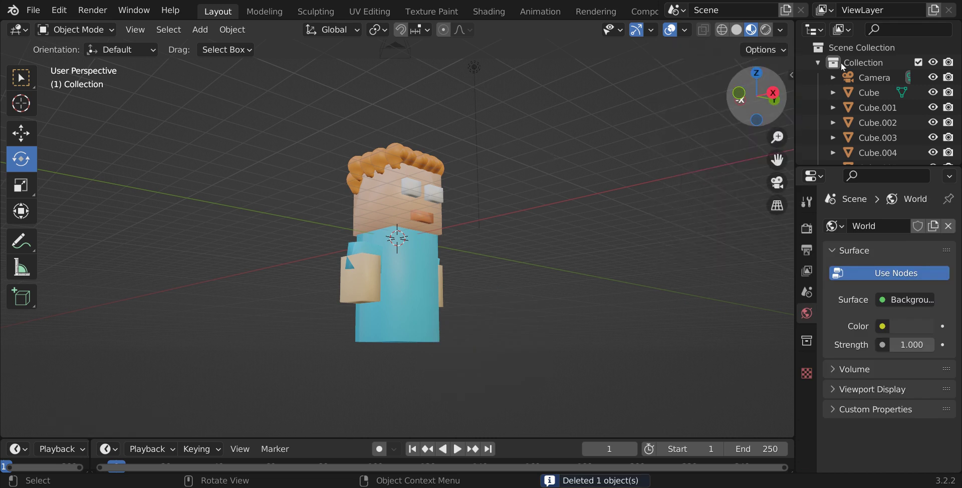
pyautogui.moveTo(759, 95); pyautogui.dragTo(768, 68)
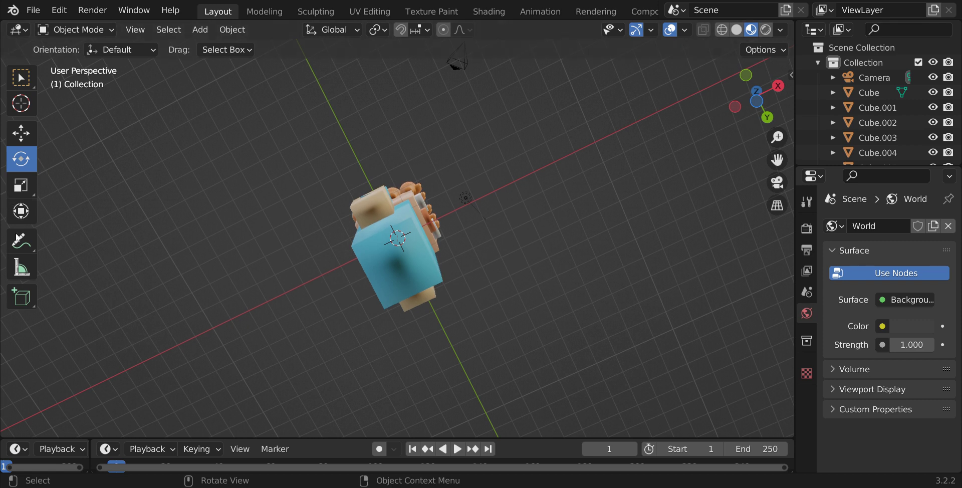
# Add a block-shaped leg with the Add Cube tool on the underside of the light blue body, towards one side.
pyautogui.click(22, 297)
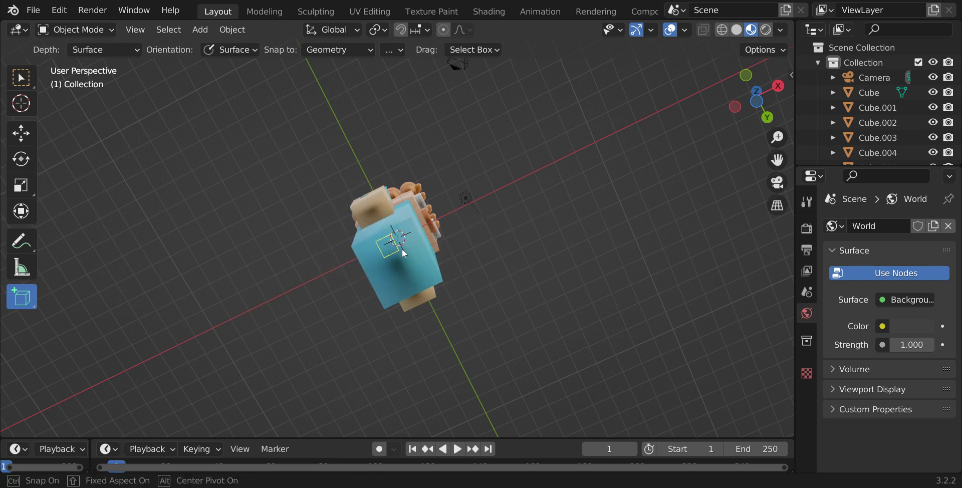
pyautogui.moveTo(416, 256); pyautogui.dragTo(416, 256)
pyautogui.rightClick(434, 285)
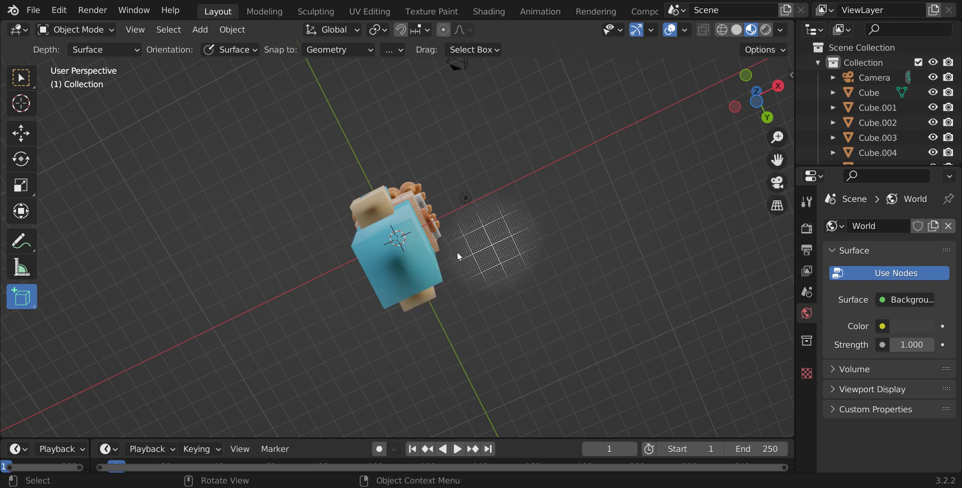
pyautogui.moveTo(374, 242); pyautogui.dragTo(404, 299)
pyautogui.rightClick(404, 299)
pyautogui.moveTo(377, 232); pyautogui.dragTo(424, 253)
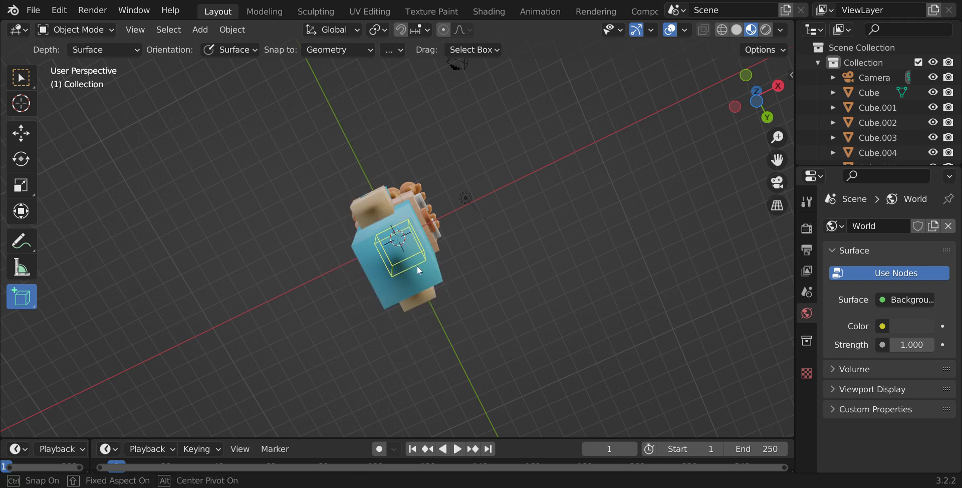
pyautogui.click(423, 289)
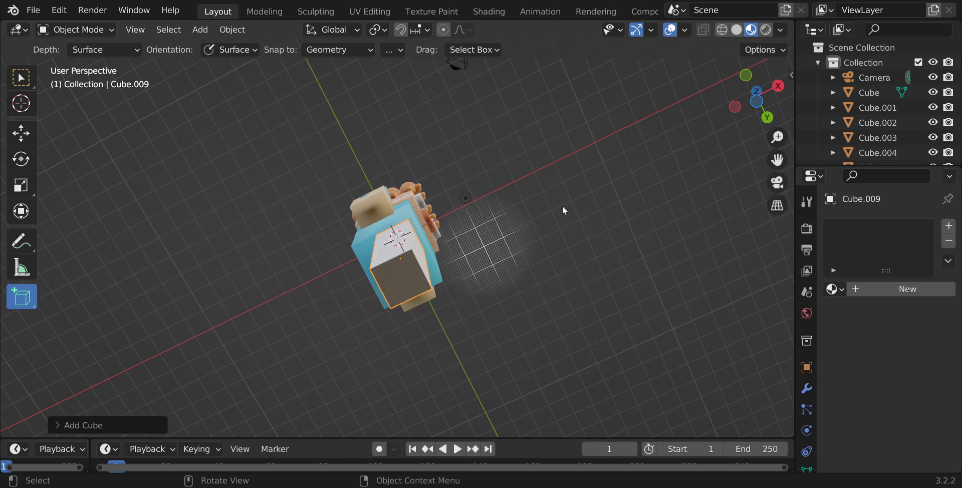
# Move the new leg block up along Z so that it sits partly inside the body's lower end.
pyautogui.moveTo(756, 96); pyautogui.dragTo(48, 110)
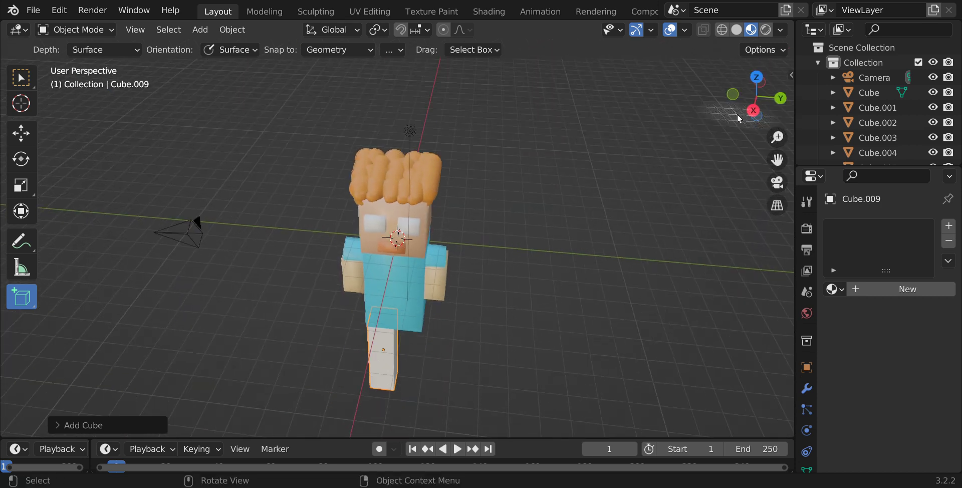
pyautogui.click(21, 133)
pyautogui.moveTo(381, 306); pyautogui.dragTo(377, 276)
# Try a pasted copy of the white leg block shifted along Y beside the original, and delete the copy.
pyautogui.rightClick(377, 276)
pyautogui.click(366, 261)
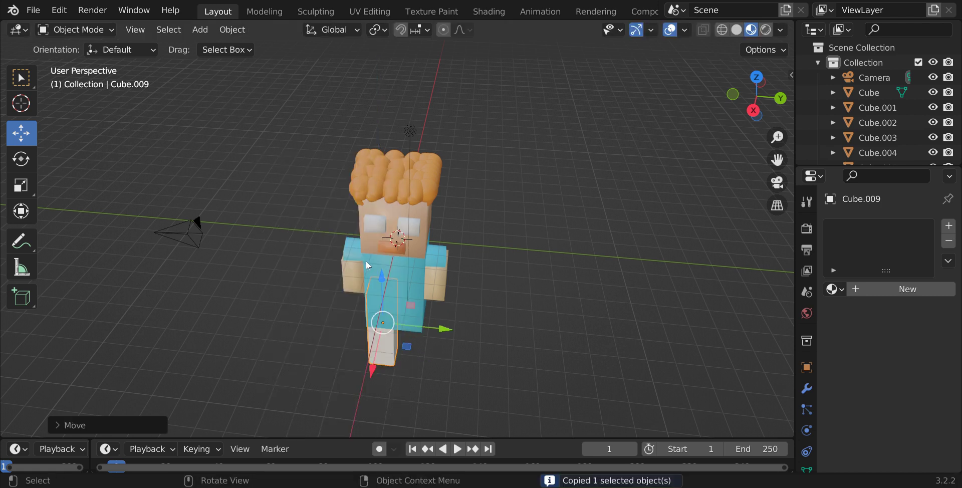
pyautogui.rightClick(366, 261)
pyautogui.click(361, 273)
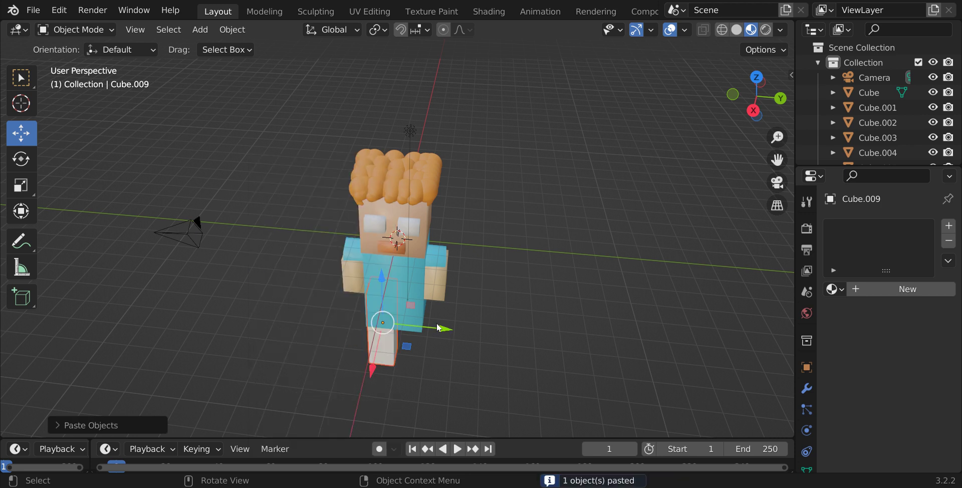
pyautogui.moveTo(448, 335); pyautogui.dragTo(475, 335)
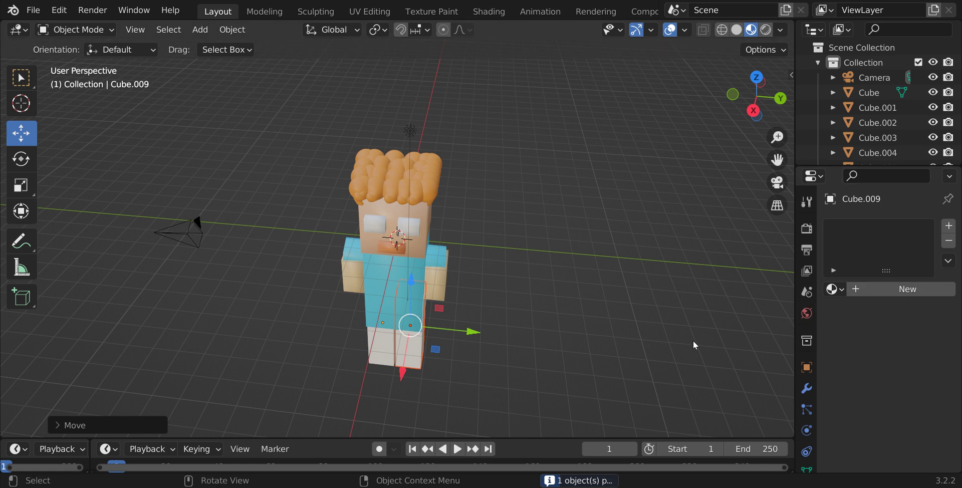
pyautogui.press('Delete')
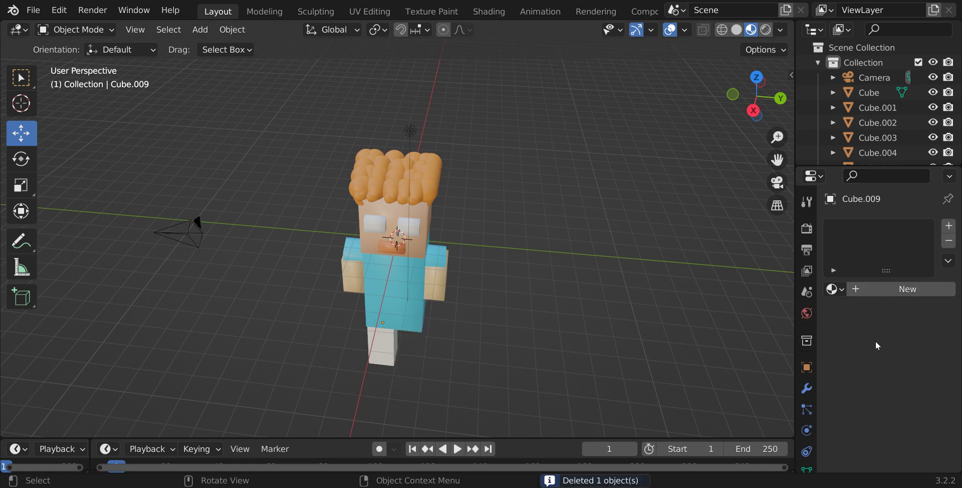
# Give the leg block a new material with a dark grey base color.
pyautogui.click(389, 338)
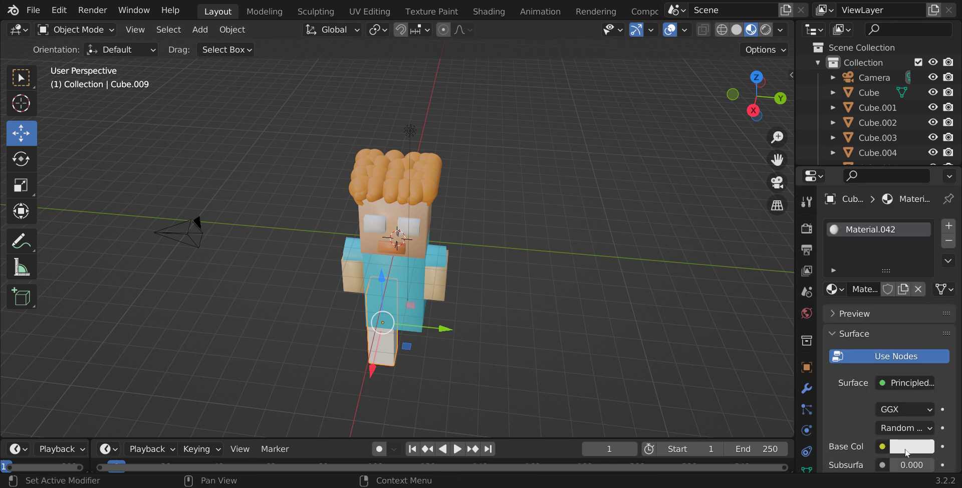
pyautogui.click(916, 447)
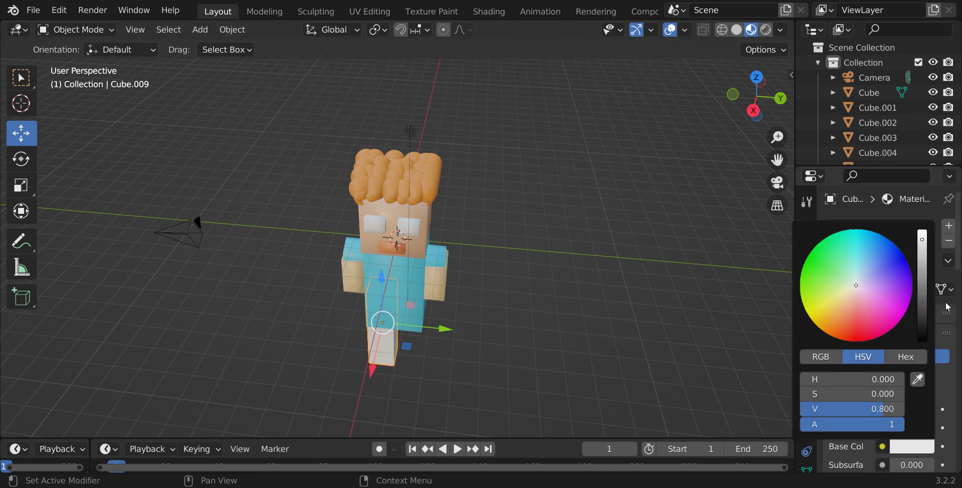
pyautogui.click(922, 300)
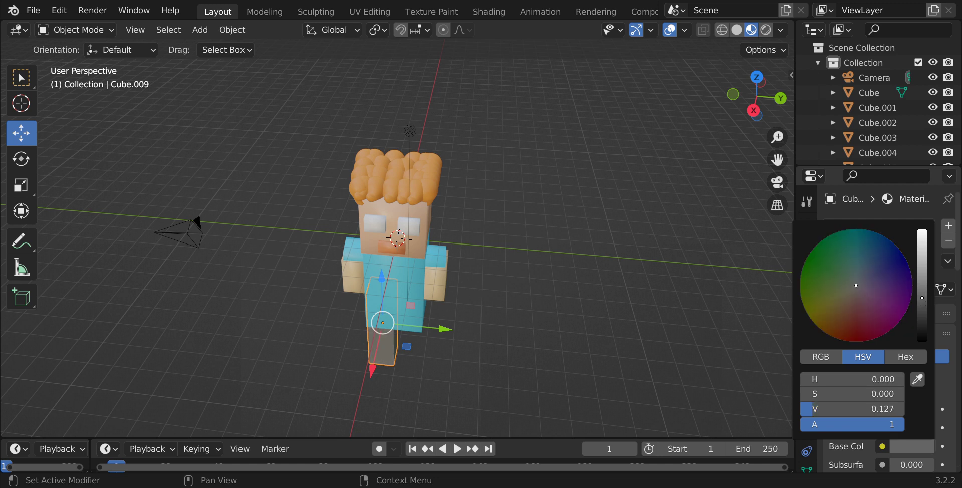
pyautogui.moveTo(922, 294)
pyautogui.mouseDown()
pyautogui.moveTo(922, 276)
pyautogui.moveTo(922, 296)
pyautogui.mouseUp()
# Copy and paste the dark grey leg, and move the copy along Y to form the second leg beside it.
pyautogui.rightClick(381, 389)
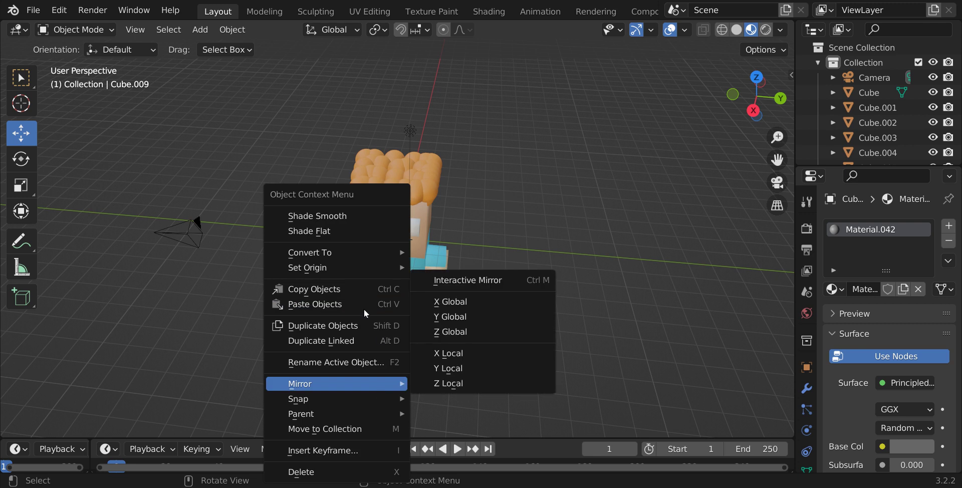
pyautogui.click(330, 215)
pyautogui.rightClick(412, 358)
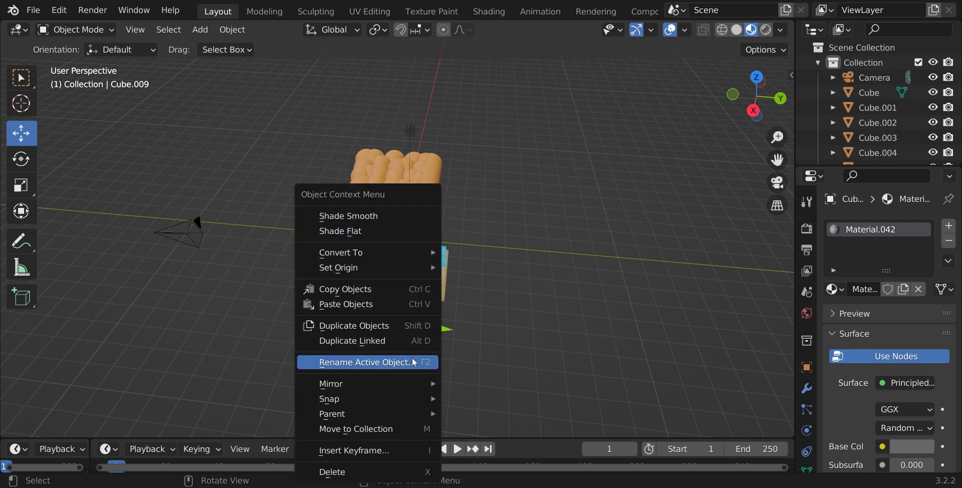
pyautogui.click(387, 286)
pyautogui.rightClick(386, 286)
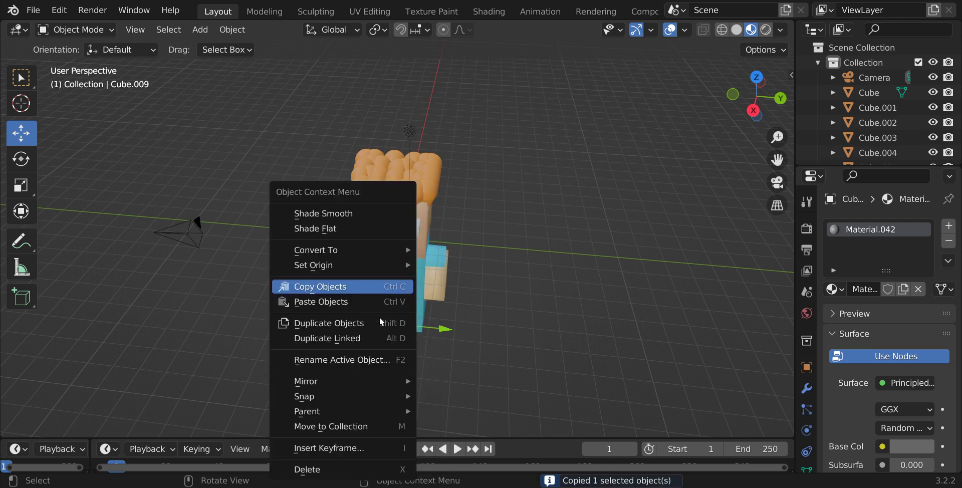
pyautogui.click(379, 303)
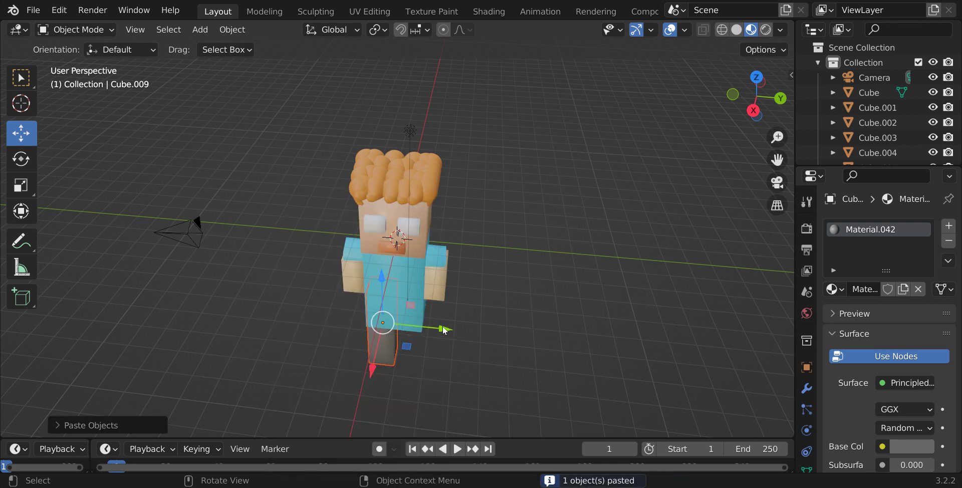
pyautogui.moveTo(459, 333); pyautogui.dragTo(471, 337)
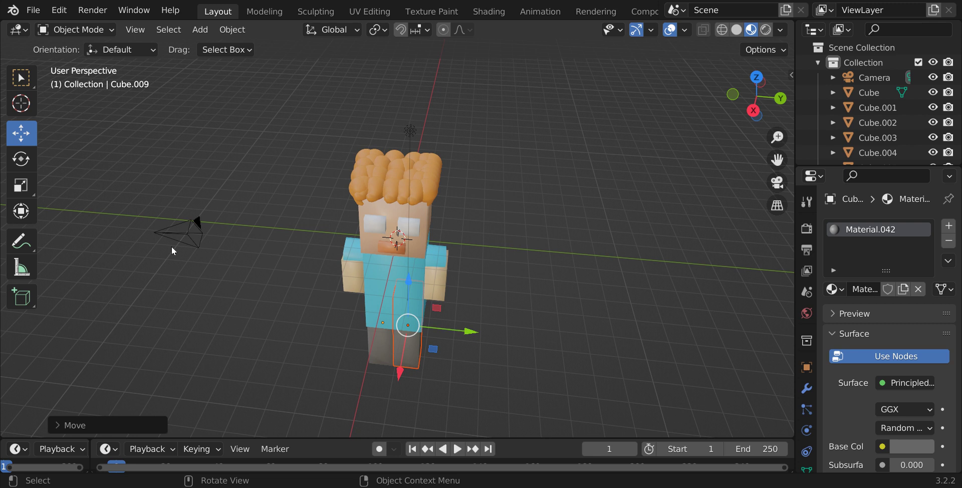
# Try twice to add a mesh circle and move it forward along X, deleting the circle each time.
pyautogui.hotkey('shift', 'a')
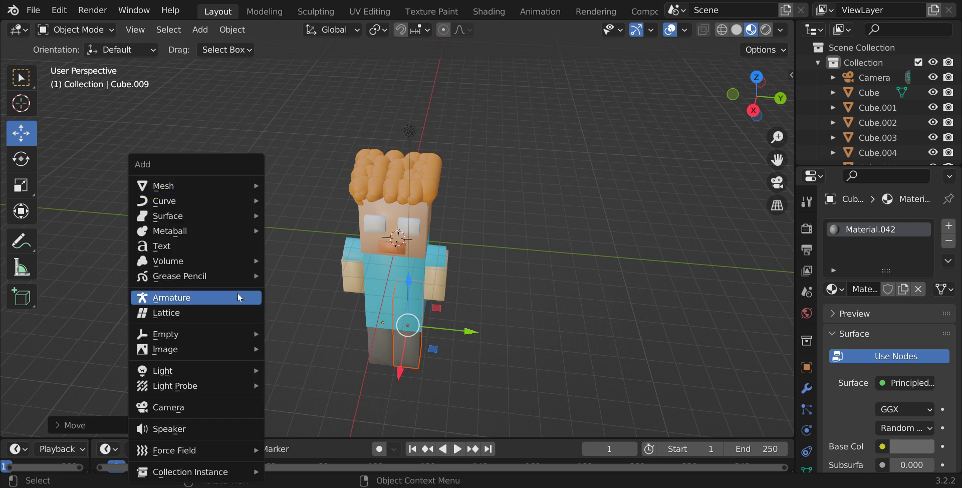
pyautogui.moveTo(215, 190)
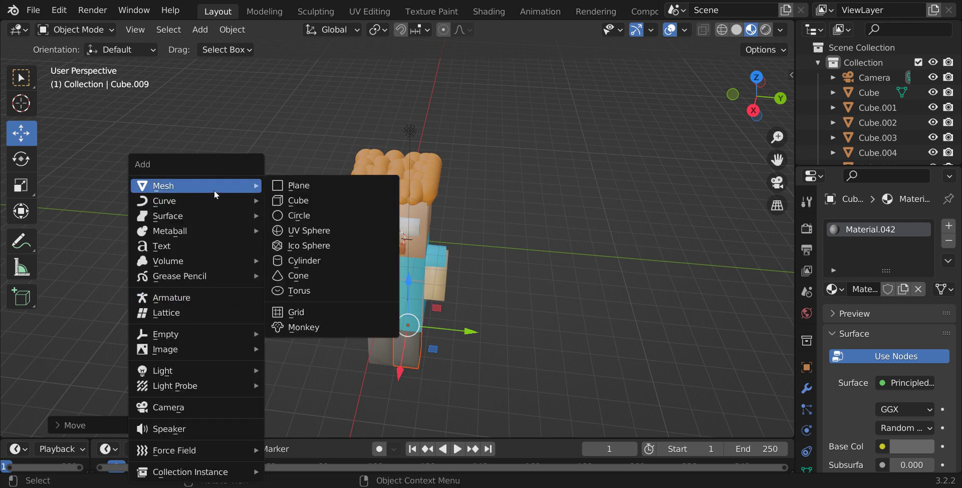
pyautogui.click(311, 217)
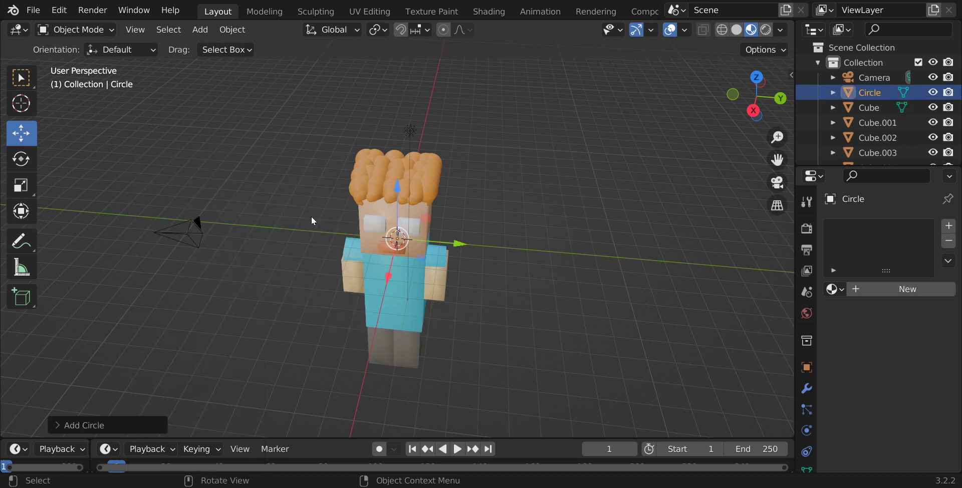
pyautogui.moveTo(385, 283); pyautogui.dragTo(376, 289)
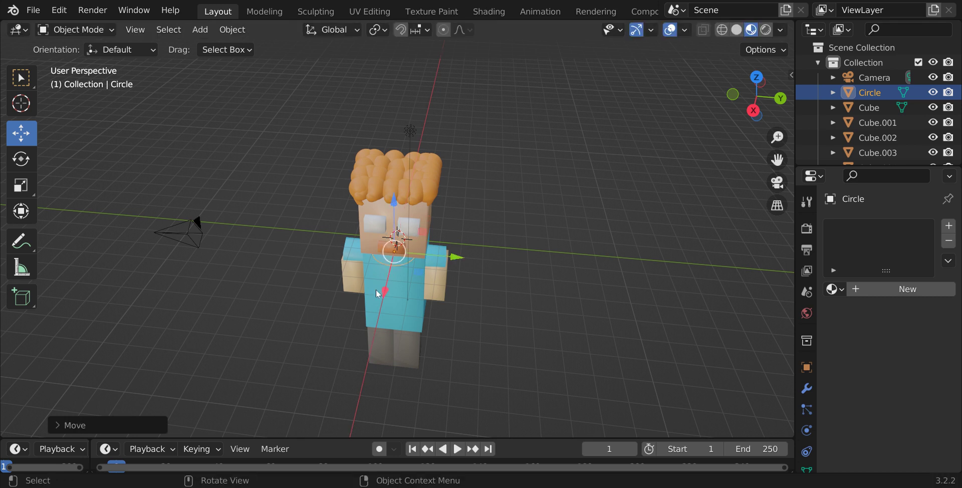
pyautogui.press('Delete')
pyautogui.hotkey('shift', 'a')
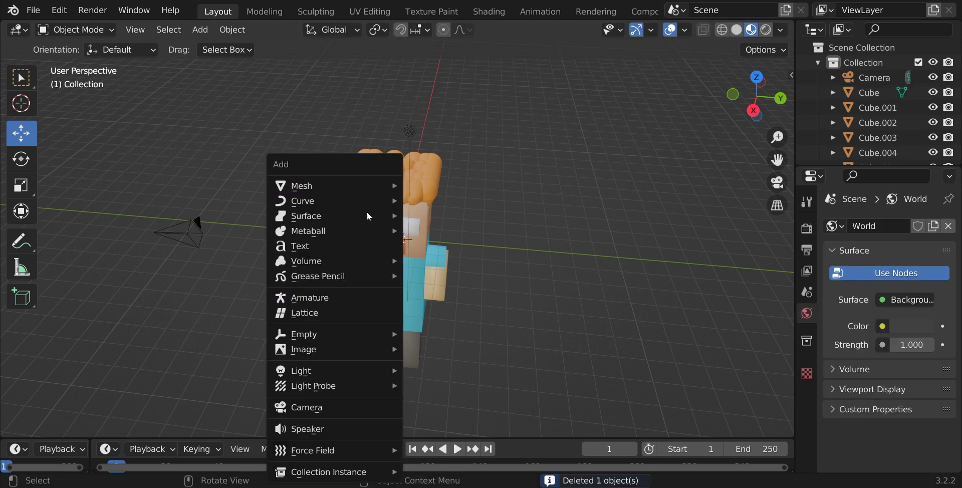
pyautogui.moveTo(351, 183)
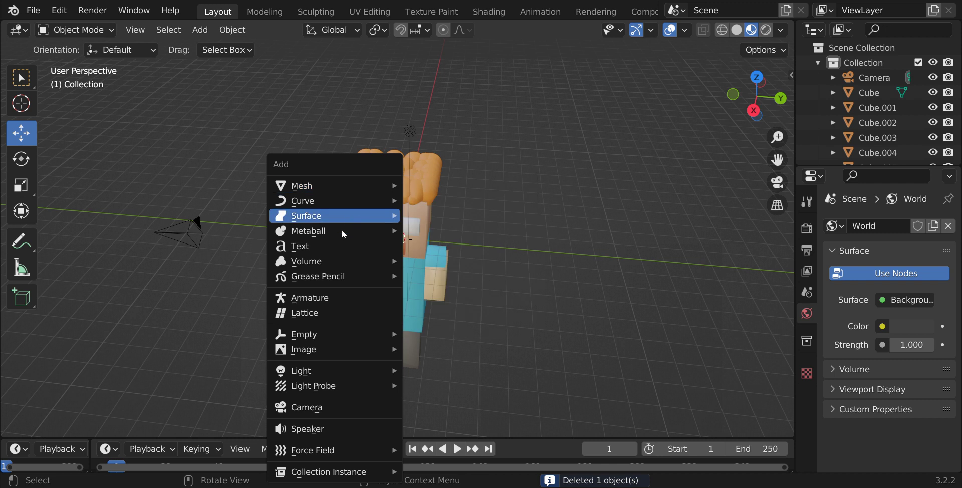
pyautogui.moveTo(344, 230)
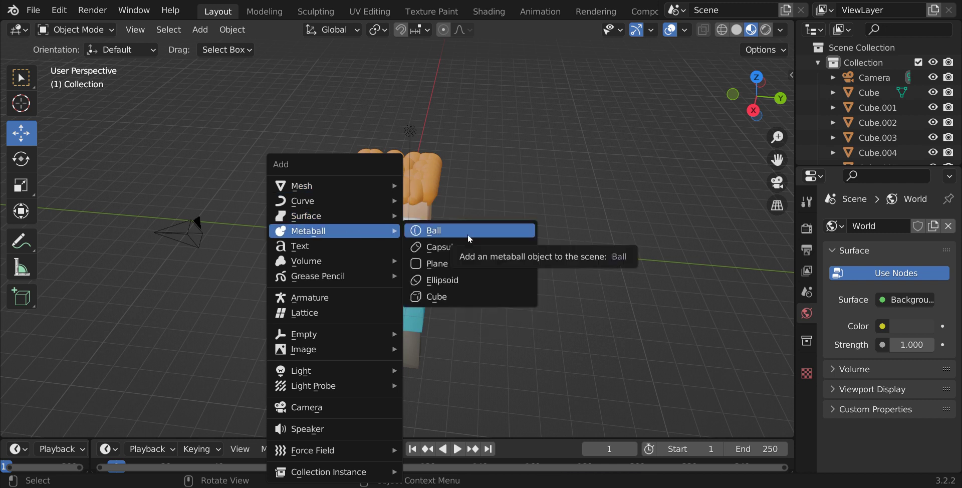
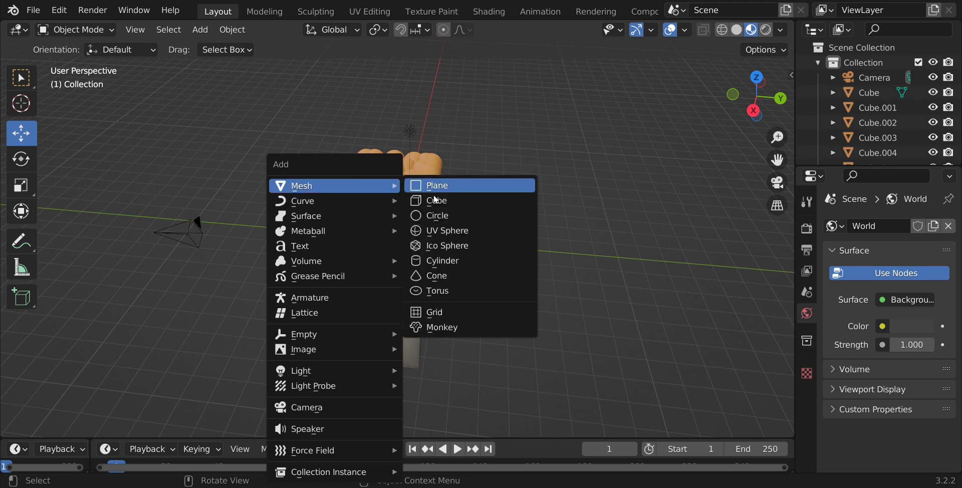
pyautogui.click(443, 221)
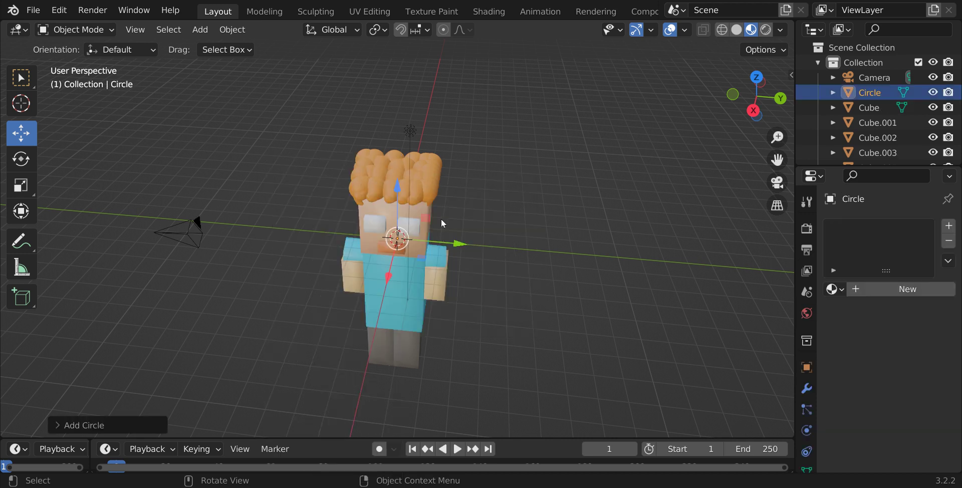
pyautogui.moveTo(388, 276); pyautogui.dragTo(369, 413)
pyautogui.press('Delete')
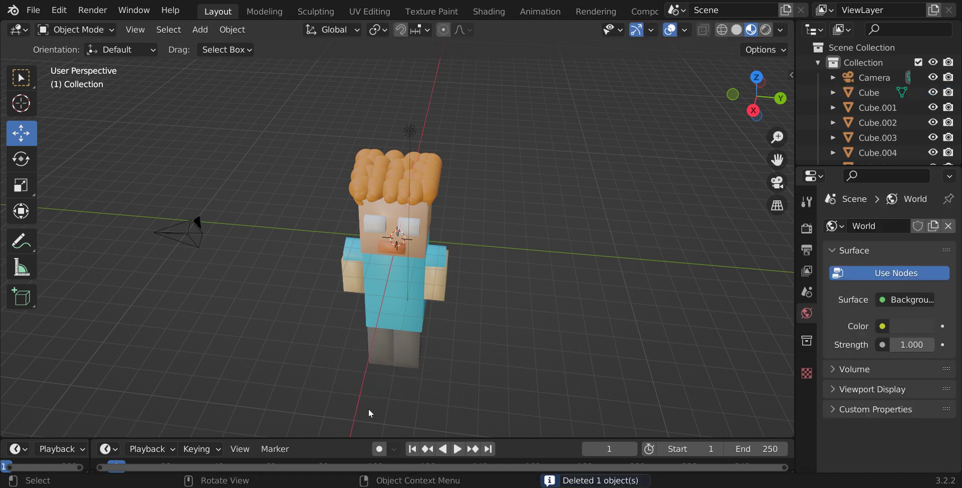
# Add a metaball ball and move it forward along X to in front of the body.
pyautogui.hotkey('shift', 'a')
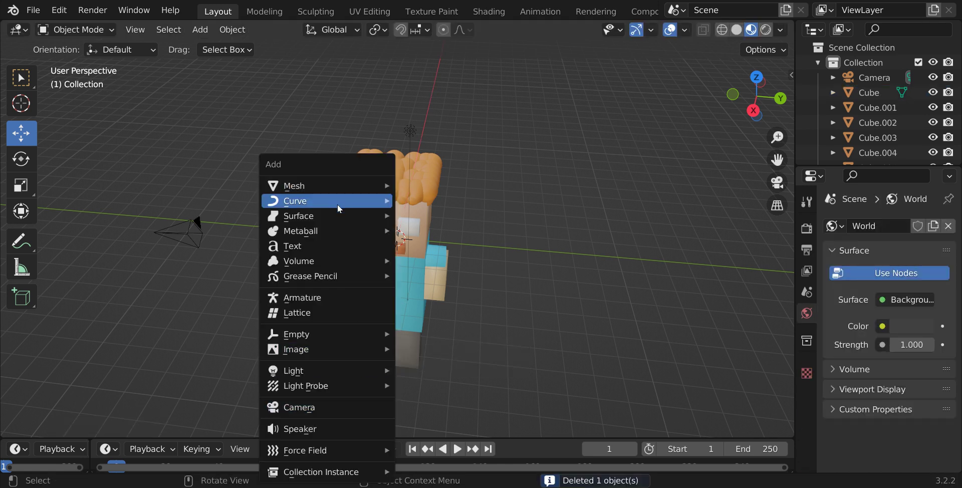
pyautogui.moveTo(317, 237)
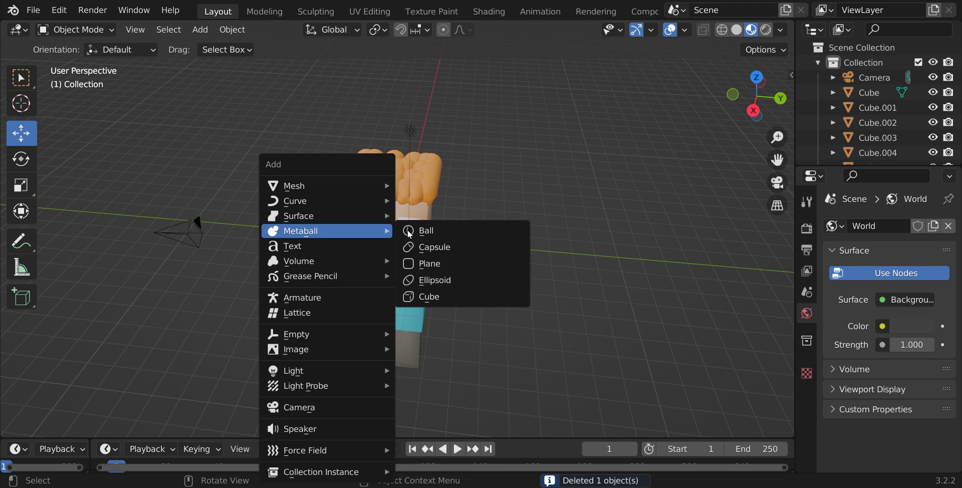
pyautogui.click(437, 232)
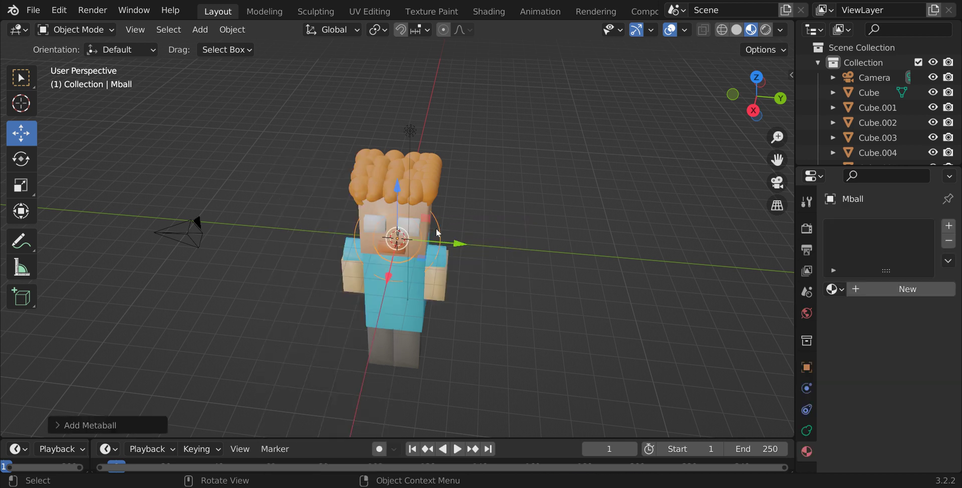
pyautogui.moveTo(388, 275); pyautogui.dragTo(365, 342)
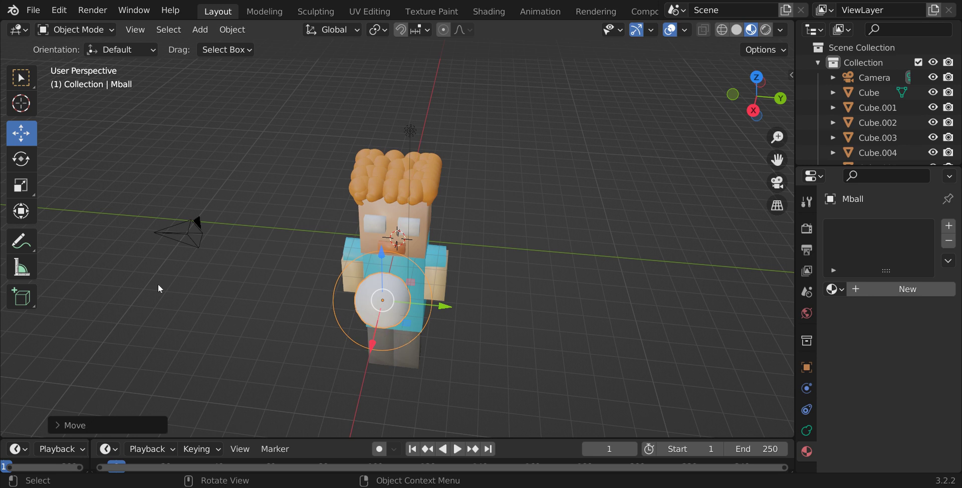
# Activate the Scale tool, and copy and paste the metaball ball in place.
pyautogui.click(21, 182)
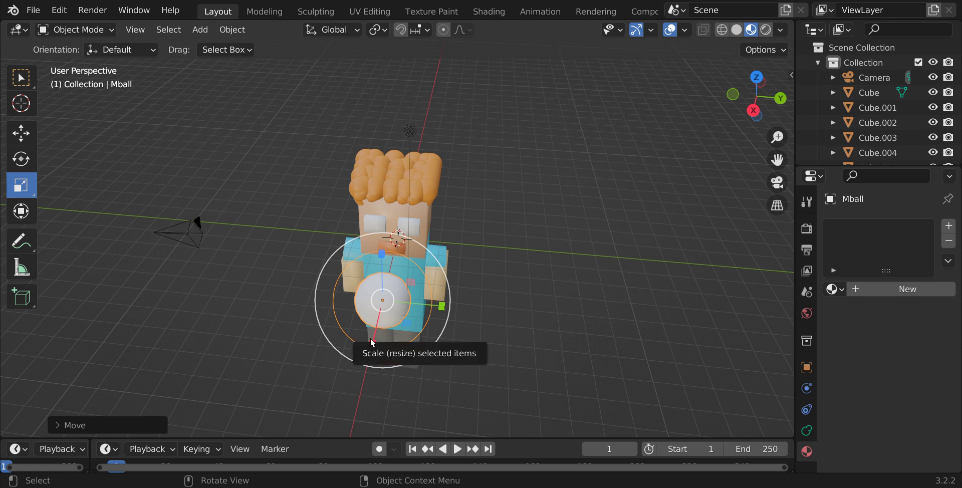
pyautogui.rightClick(372, 344)
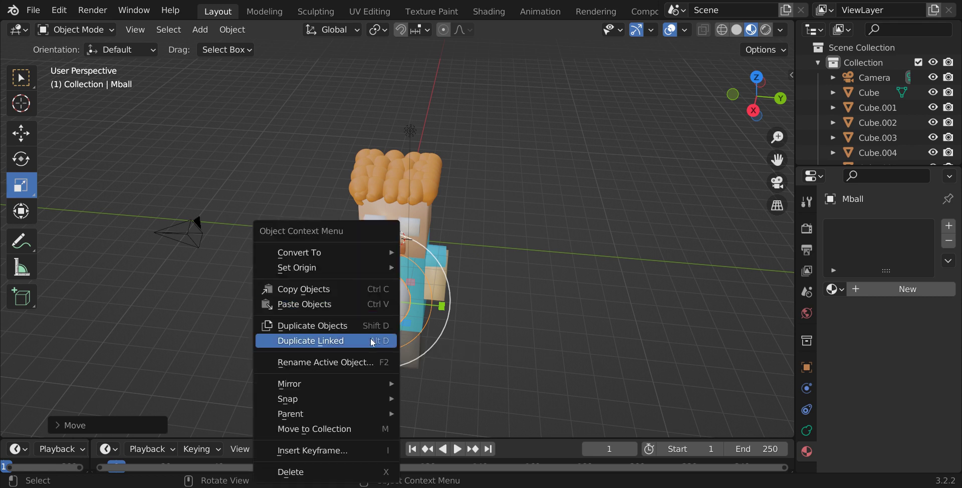
pyautogui.click(344, 293)
pyautogui.rightClick(344, 294)
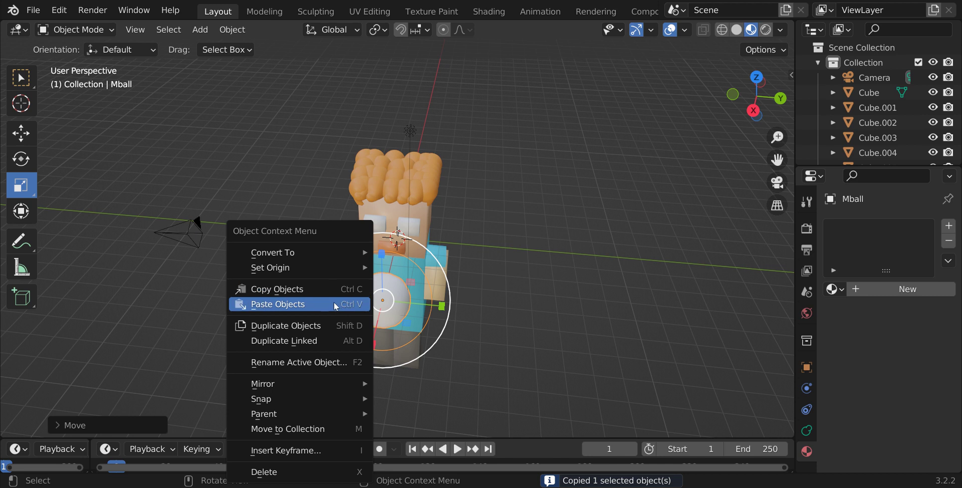
pyautogui.click(335, 303)
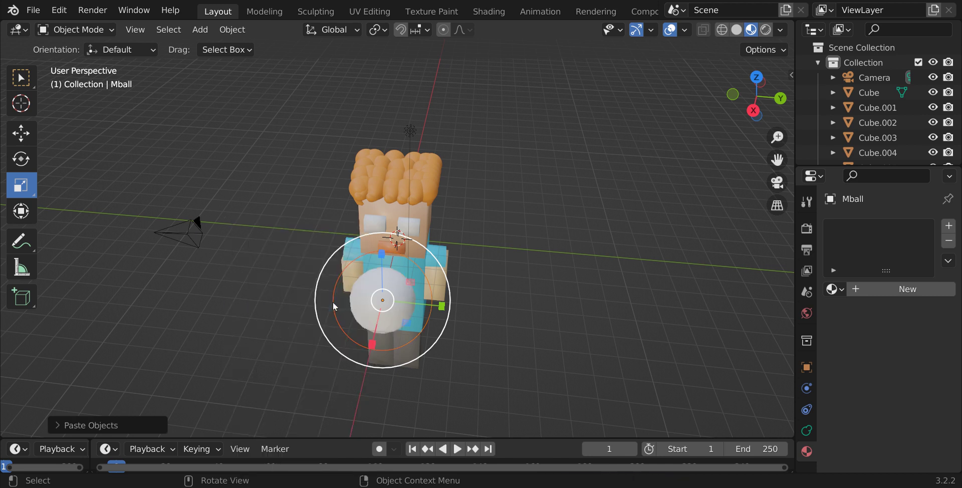
# Move the copied metaball ball forward along X, and stretch the original ball lengthwise along X.
pyautogui.click(16, 135)
pyautogui.moveTo(375, 350); pyautogui.dragTo(375, 429)
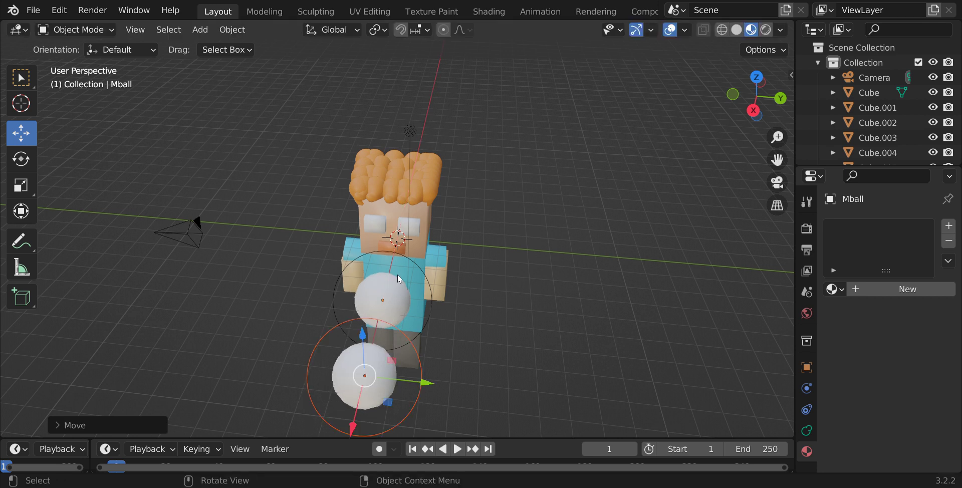
pyautogui.click(389, 296)
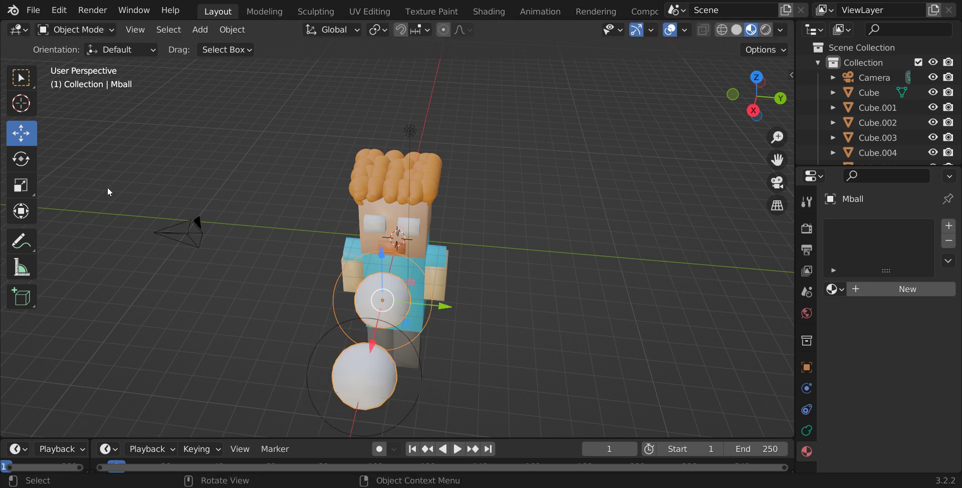
pyautogui.click(22, 181)
pyautogui.moveTo(371, 366); pyautogui.dragTo(373, 401)
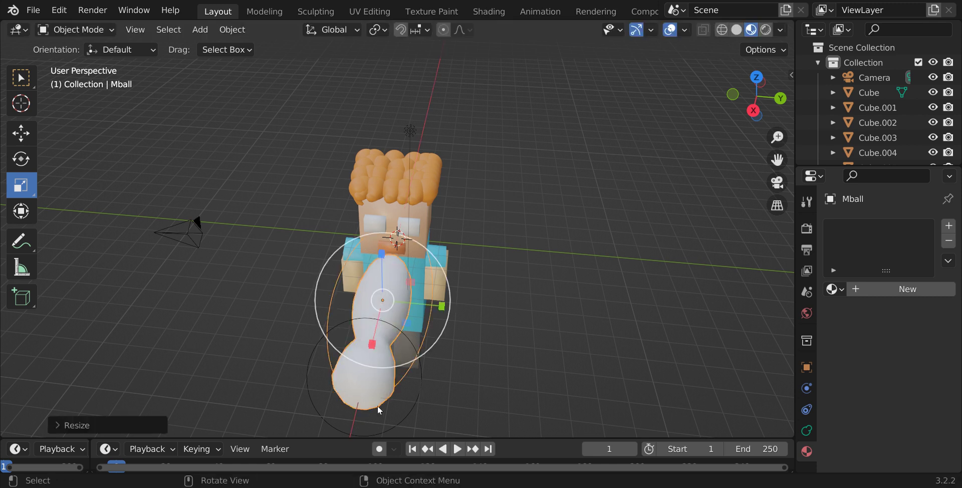
# Select the copied ball and move it up along Z and back along X, so it sits above the stretched ball.
pyautogui.click(21, 135)
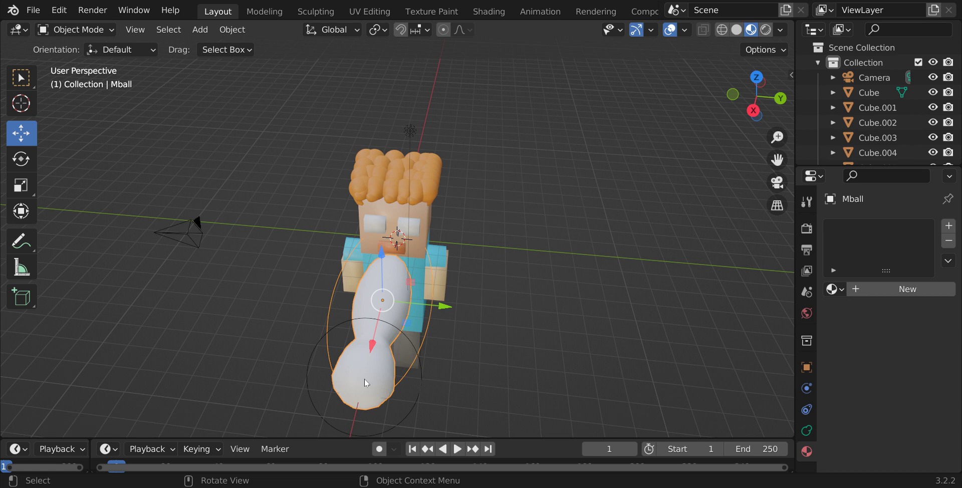
pyautogui.rightClick(404, 411)
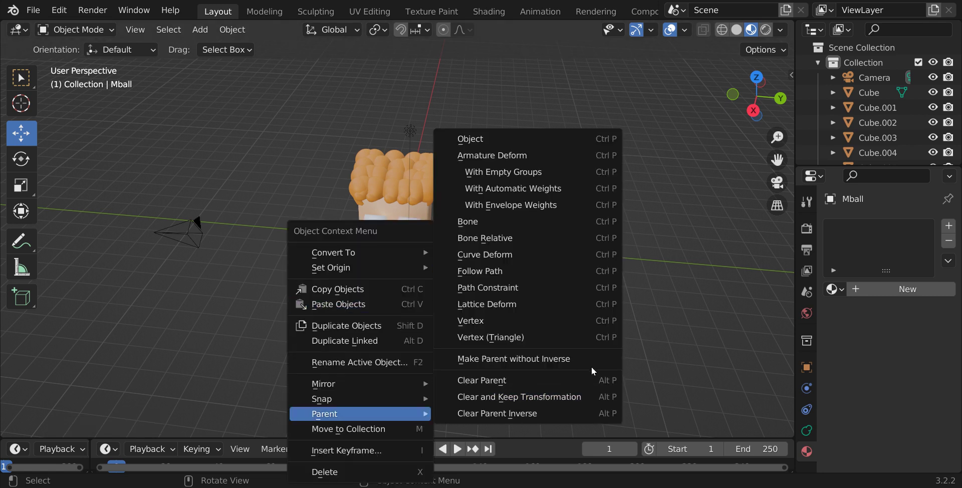
pyautogui.press('Escape')
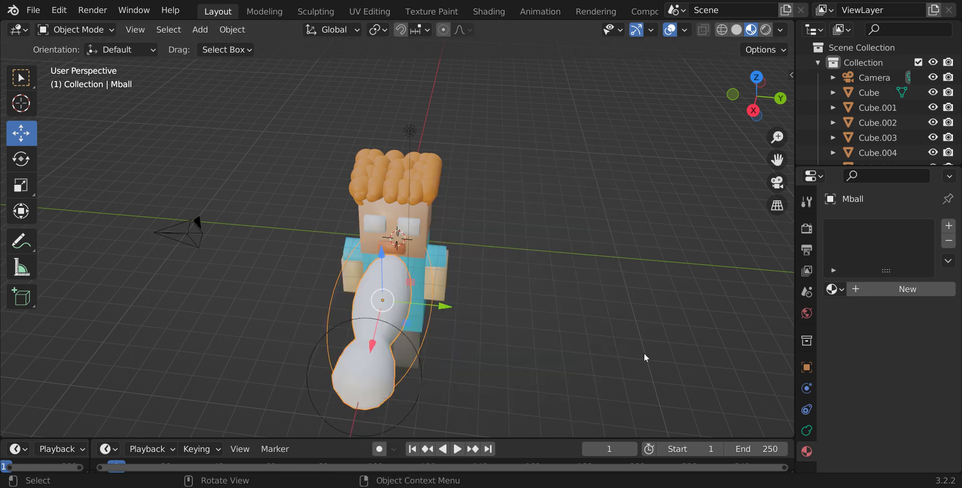
pyautogui.click(419, 369)
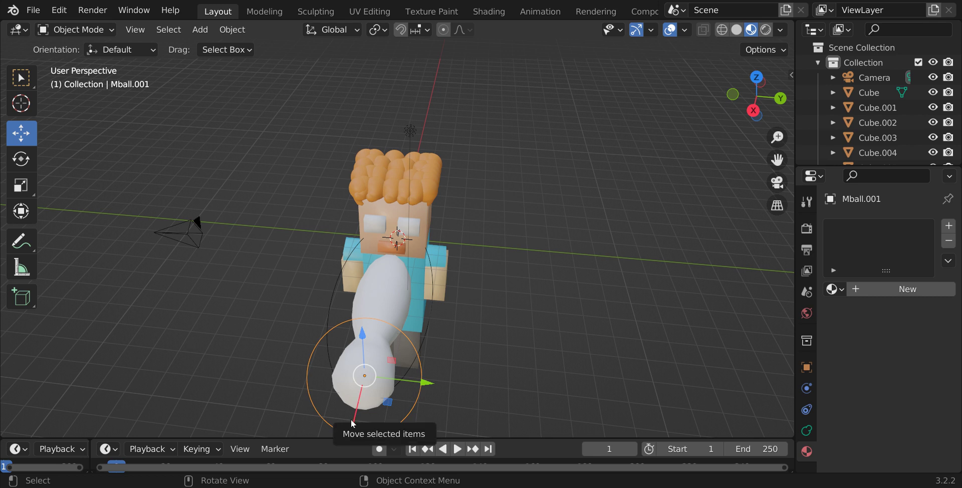
pyautogui.click(505, 294)
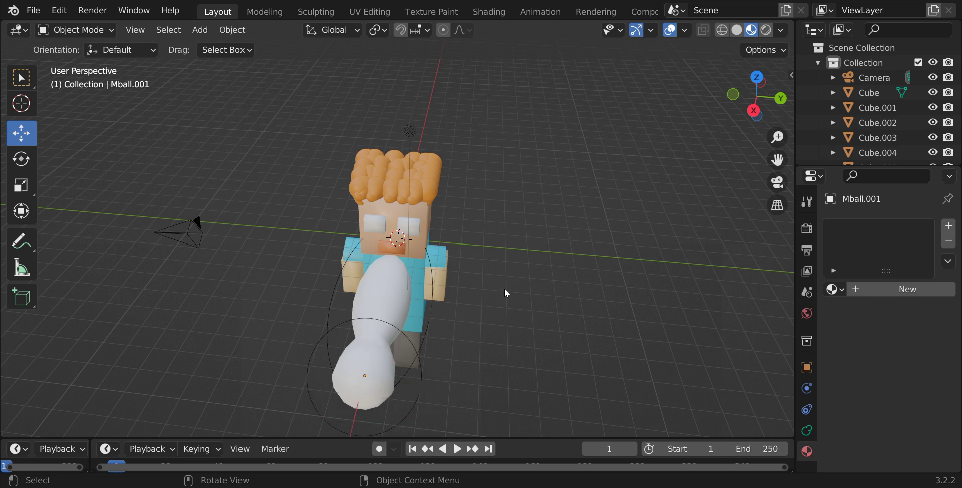
pyautogui.scroll(-2, 505, 293)
pyautogui.click(412, 334)
pyautogui.moveTo(367, 370); pyautogui.dragTo(353, 432)
pyautogui.moveTo(367, 323); pyautogui.dragTo(371, 270)
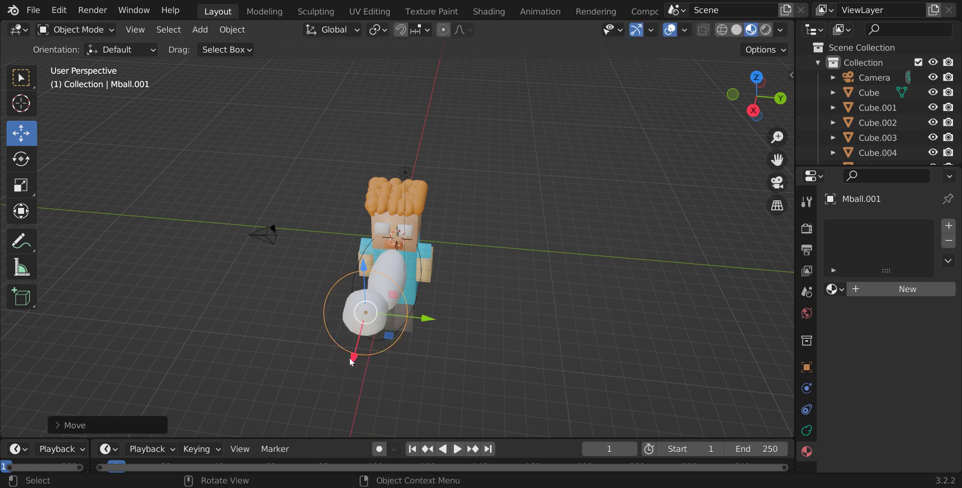
pyautogui.moveTo(353, 361); pyautogui.dragTo(384, 299)
pyautogui.moveTo(443, 252); pyautogui.dragTo(449, 267)
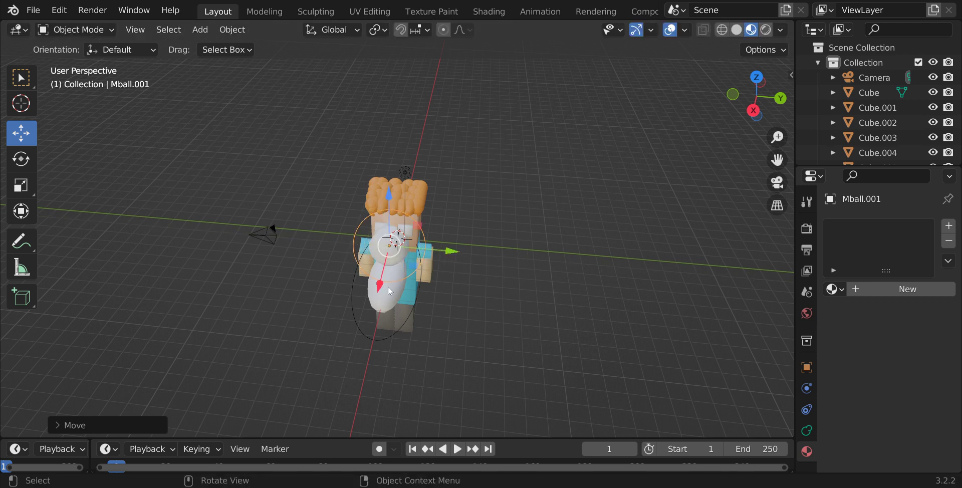
# Give the stretched ball a new material with an orange base color, and scale it down slightly.
pyautogui.click(400, 293)
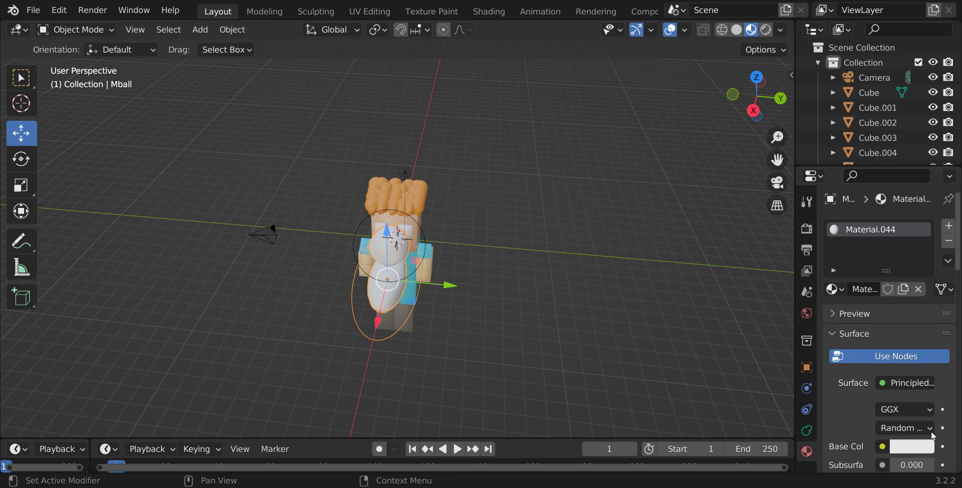
pyautogui.click(909, 447)
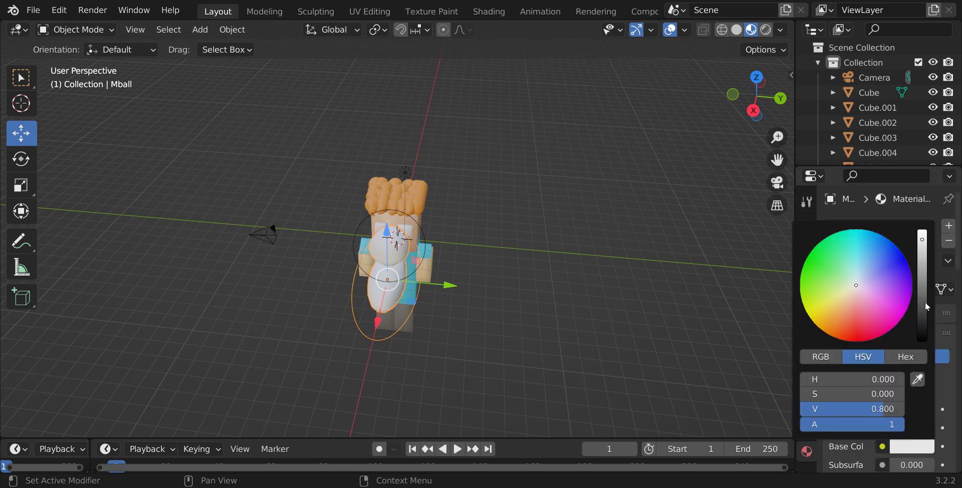
pyautogui.click(836, 328)
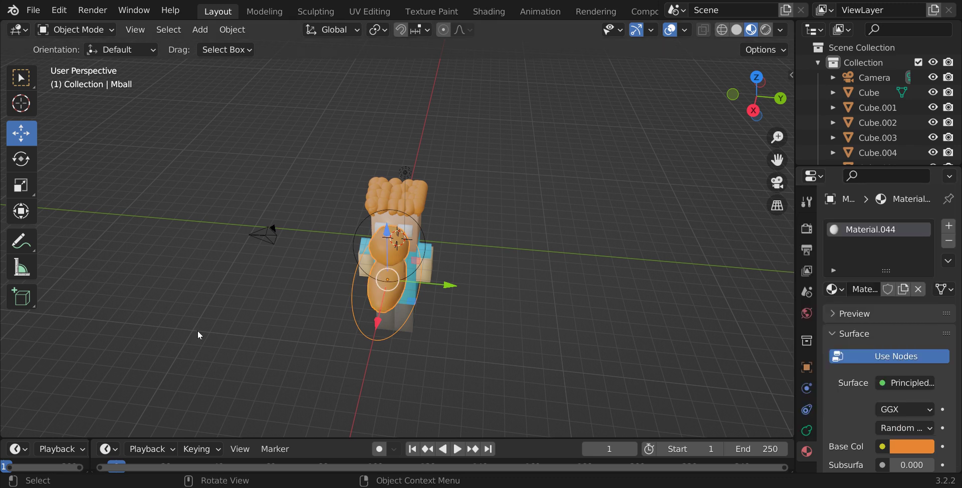
pyautogui.click(24, 186)
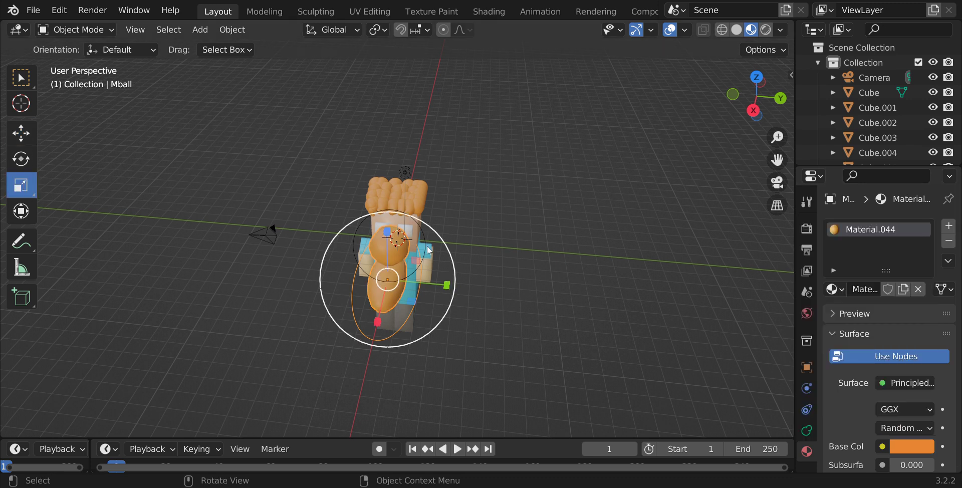
pyautogui.moveTo(428, 240)
pyautogui.mouseDown()
pyautogui.moveTo(400, 251)
pyautogui.moveTo(411, 244)
pyautogui.mouseUp()
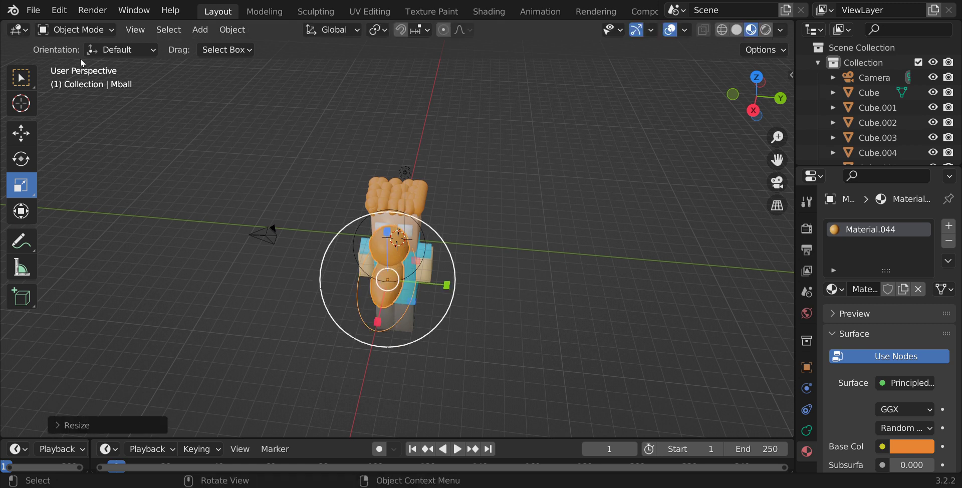
# Select both orange balls together and move them down to foot level and sideways to the front of the +Y leg.
pyautogui.click(15, 134)
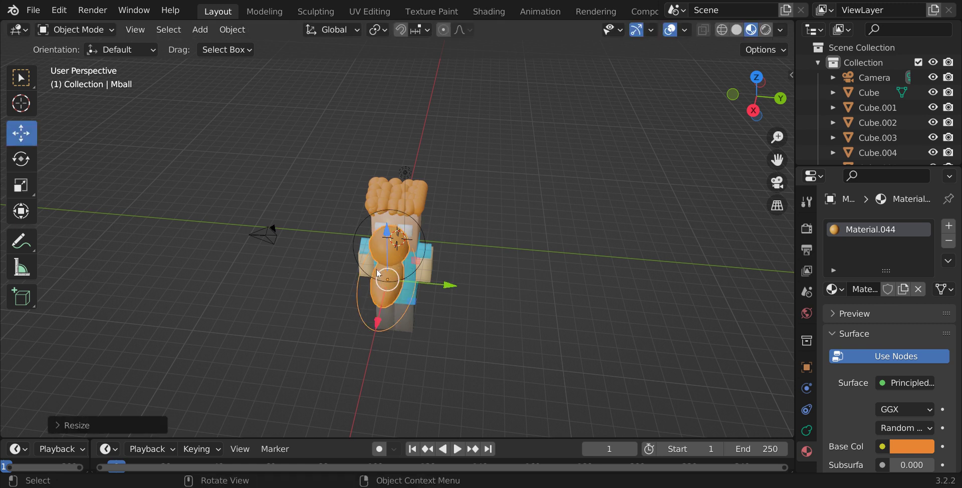
pyautogui.moveTo(755, 101)
pyautogui.mouseDown()
pyautogui.moveTo(737, 103)
pyautogui.moveTo(749, 103)
pyautogui.mouseUp()
pyautogui.moveTo(201, 166); pyautogui.dragTo(225, 274)
pyautogui.moveTo(284, 194); pyautogui.dragTo(339, 255)
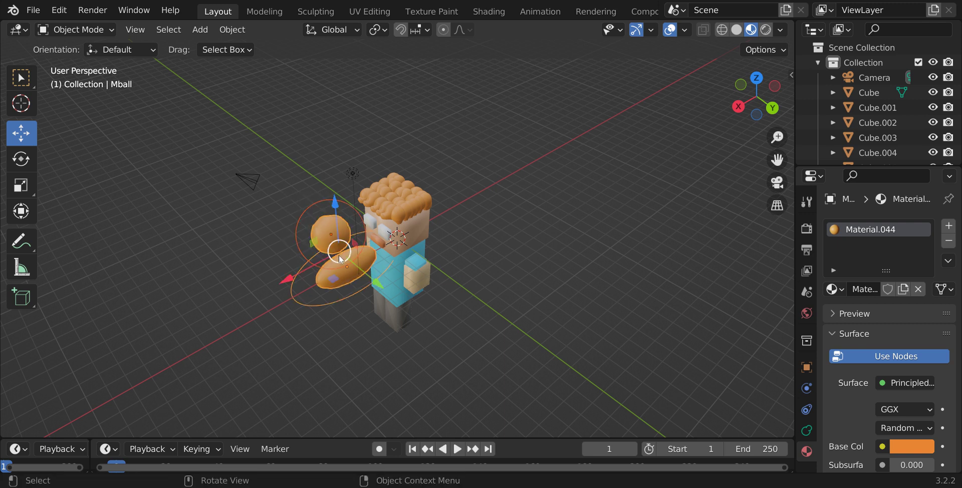
pyautogui.rightClick(328, 199)
pyautogui.moveTo(334, 211); pyautogui.dragTo(388, 267)
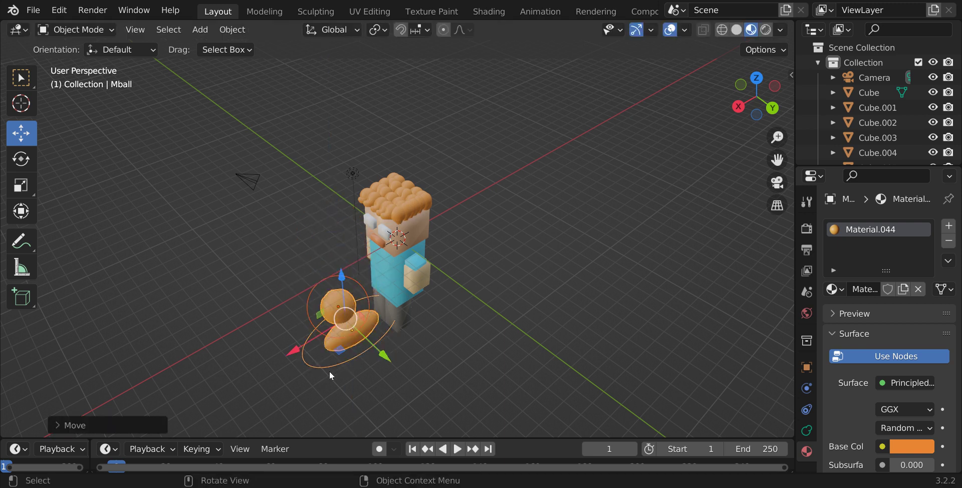
pyautogui.moveTo(313, 345); pyautogui.dragTo(353, 346)
pyautogui.moveTo(423, 330); pyautogui.dragTo(434, 349)
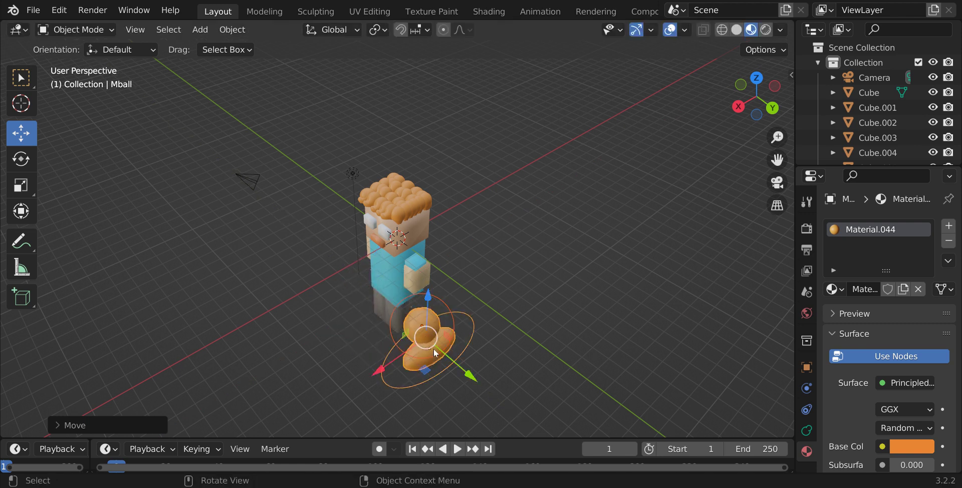
# Select only the round ball, lower it along Z and move it back along X into the rear end of the stretched ball.
pyautogui.click(484, 330)
pyautogui.click(421, 322)
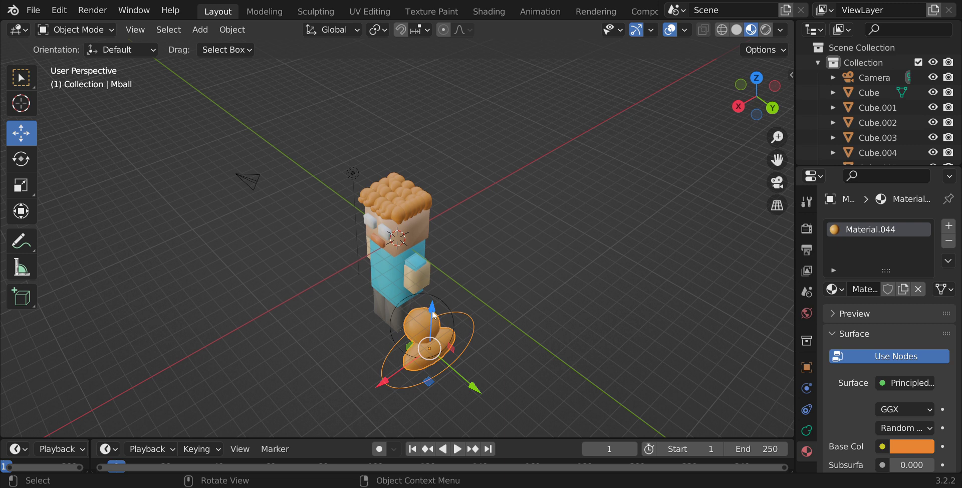
pyautogui.click(476, 328)
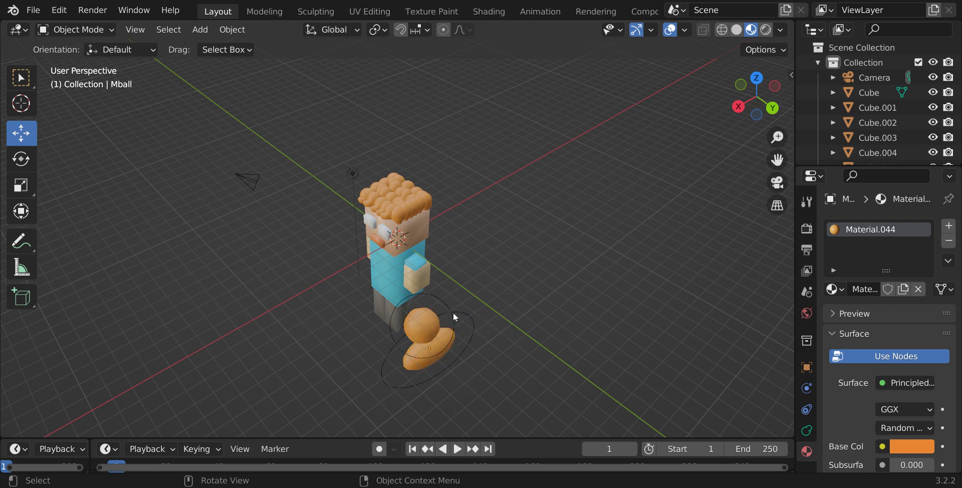
pyautogui.click(455, 314)
pyautogui.moveTo(424, 287); pyautogui.dragTo(432, 307)
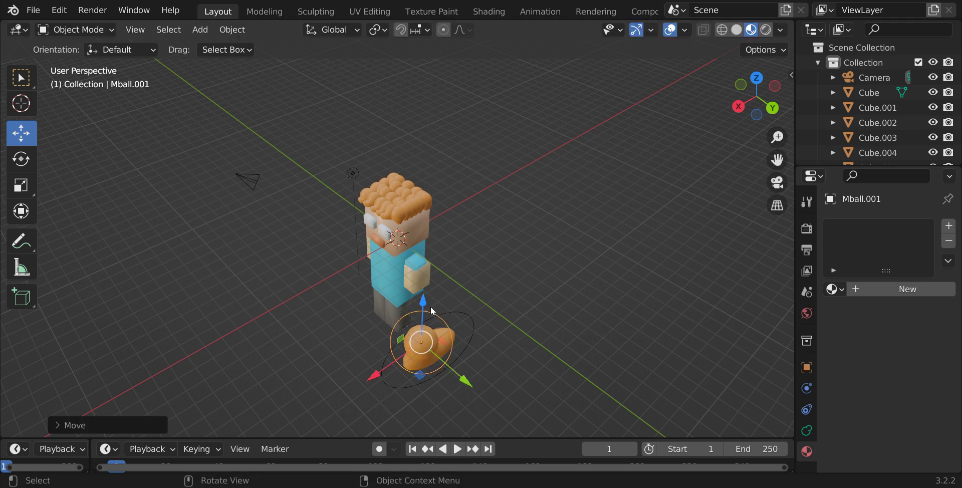
pyautogui.moveTo(374, 377); pyautogui.dragTo(374, 397)
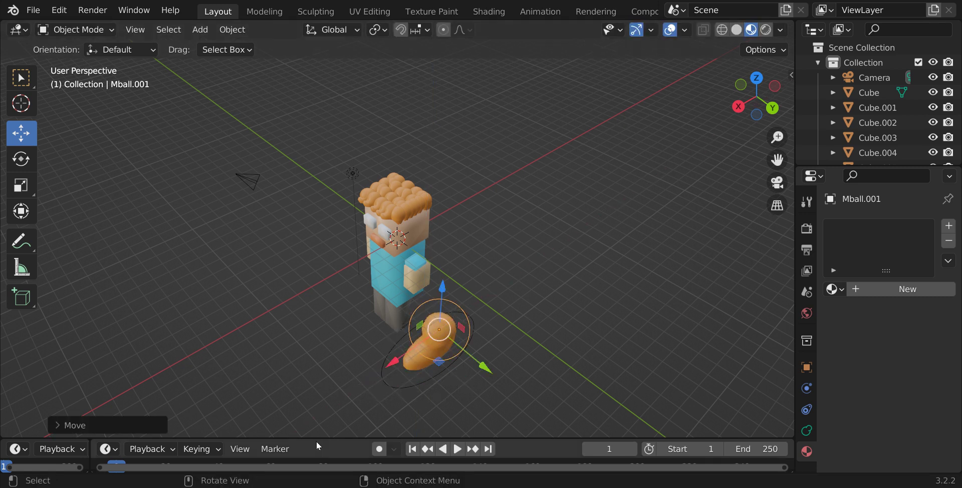
pyautogui.click(488, 308)
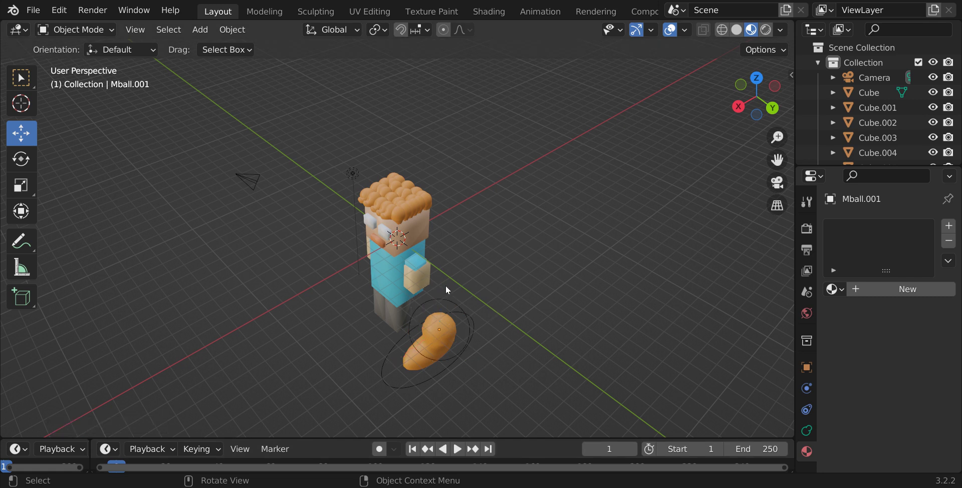
# Select both balls of the shoe and move them onto the lower end of the +Y leg.
pyautogui.moveTo(456, 293); pyautogui.dragTo(424, 363)
pyautogui.moveTo(480, 376); pyautogui.dragTo(418, 356)
pyautogui.moveTo(392, 264); pyautogui.dragTo(391, 273)
pyautogui.moveTo(772, 100); pyautogui.dragTo(747, 92)
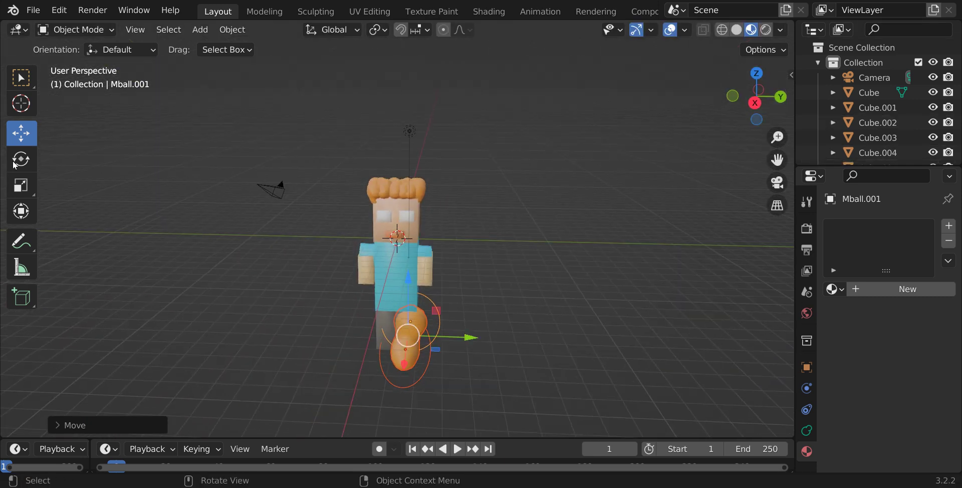
# Scale the two shoe balls down slightly, and lower them along Z to the bottom of the leg.
pyautogui.click(23, 191)
pyautogui.moveTo(465, 298); pyautogui.dragTo(428, 322)
pyautogui.scroll(-2, 426, 316)
pyautogui.scroll(4, 426, 316)
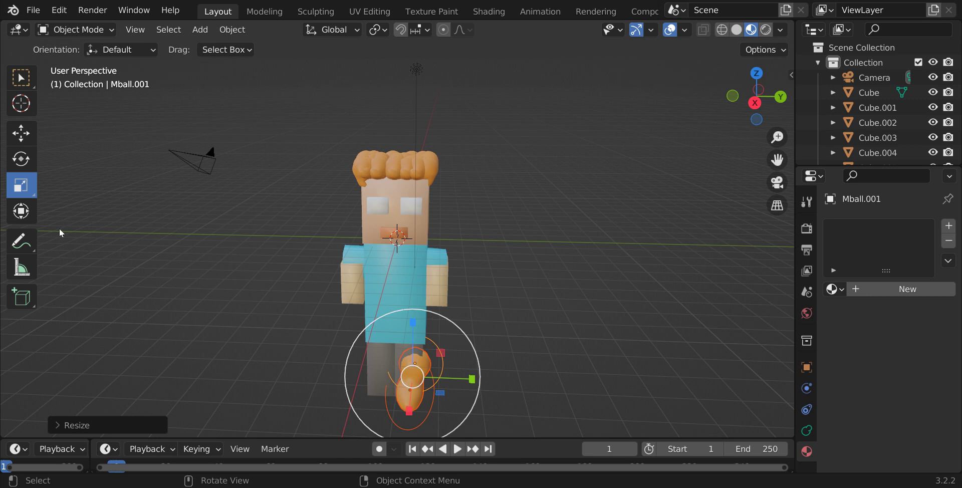
pyautogui.click(30, 138)
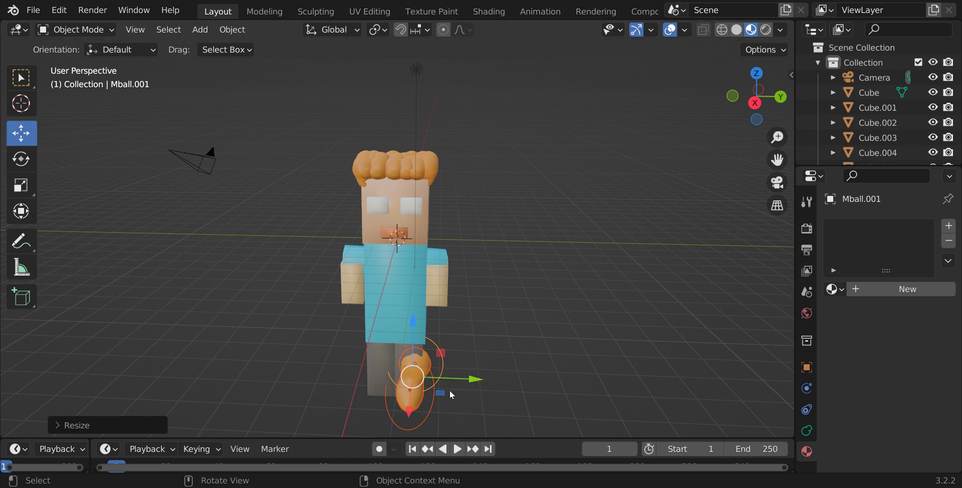
pyautogui.moveTo(414, 334); pyautogui.dragTo(416, 338)
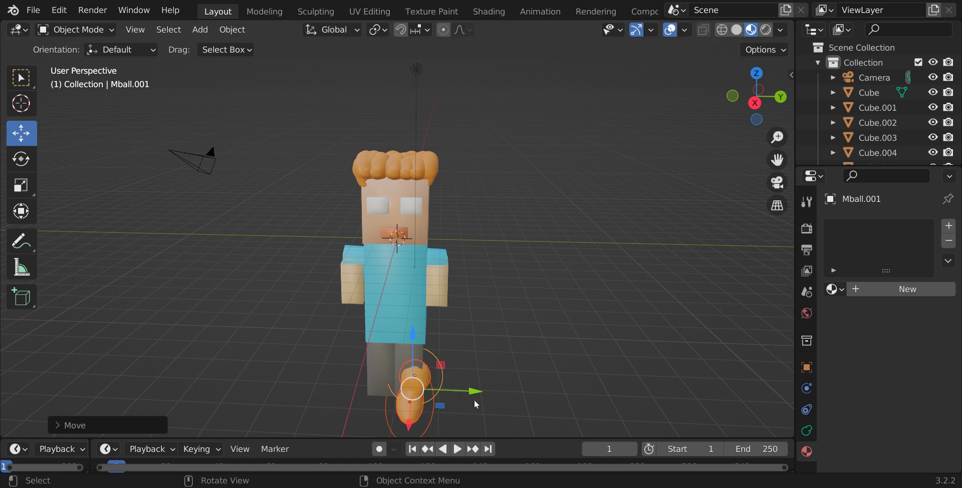
pyautogui.moveTo(467, 387)
pyautogui.mouseDown()
pyautogui.moveTo(458, 390)
pyautogui.moveTo(468, 393)
pyautogui.mouseUp()
# Copy and paste the orange shoe, and move the copy along Y to the other leg.
pyautogui.rightClick(468, 393)
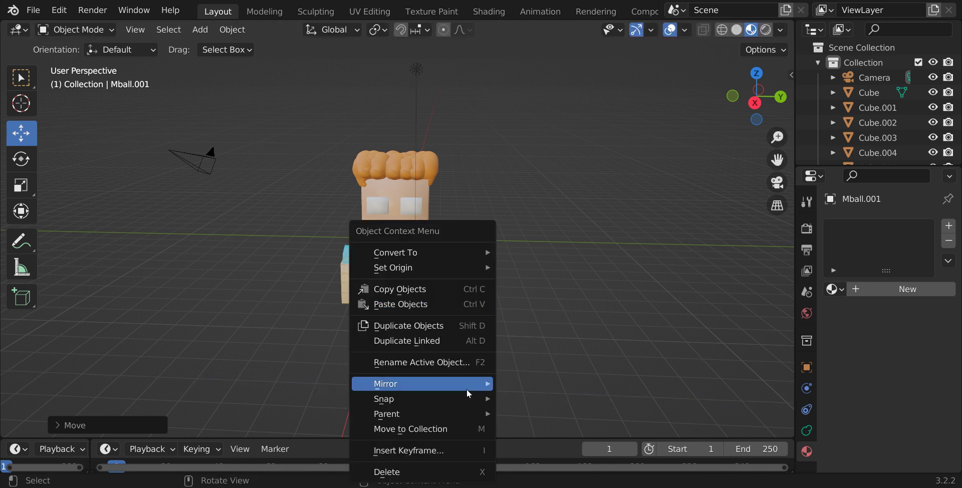
pyautogui.click(448, 286)
pyautogui.rightClick(447, 286)
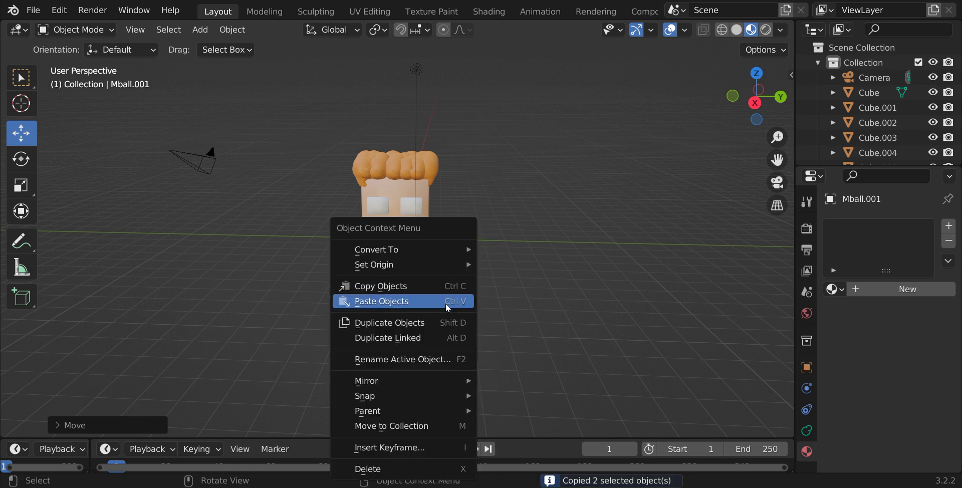
pyautogui.click(446, 303)
pyautogui.moveTo(471, 391); pyautogui.dragTo(427, 399)
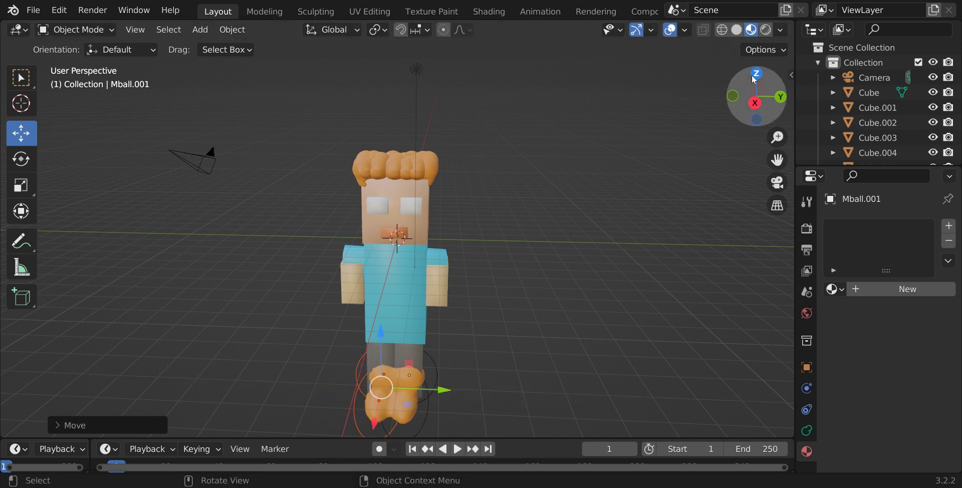
# Select the whole character and move it up along Z until its feet are at the world origin.
pyautogui.moveTo(757, 93)
pyautogui.mouseDown()
pyautogui.moveTo(815, 97)
pyautogui.moveTo(753, 107)
pyautogui.mouseUp()
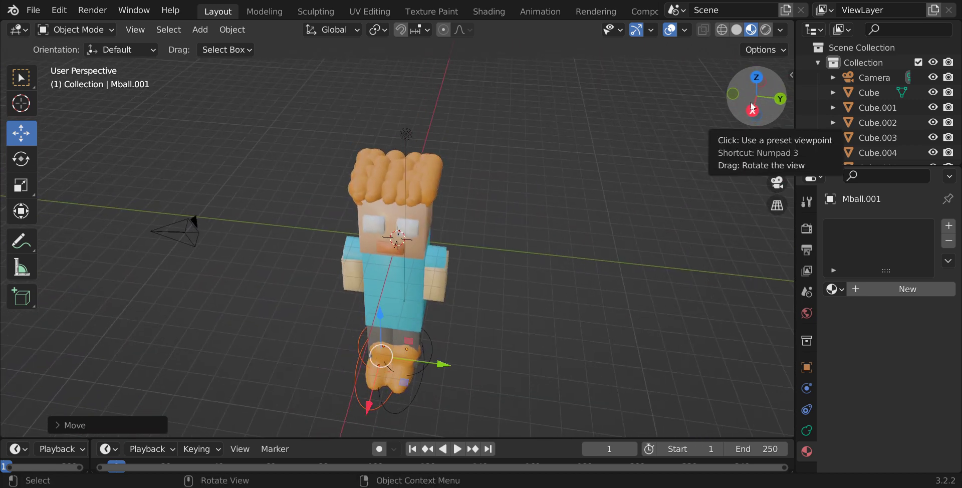
pyautogui.moveTo(752, 107); pyautogui.dragTo(757, 98)
pyautogui.moveTo(247, 119); pyautogui.dragTo(527, 452)
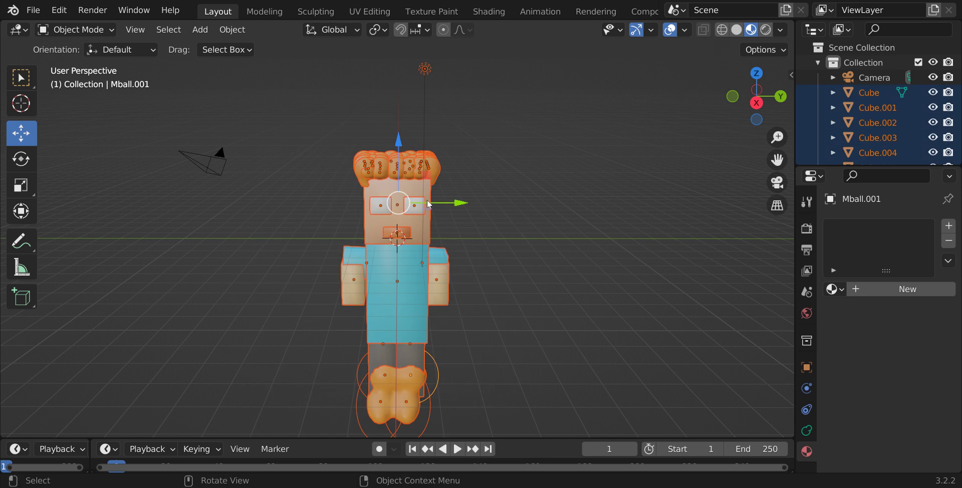
pyautogui.moveTo(396, 144); pyautogui.dragTo(453, 341)
pyautogui.scroll(-3, 453, 341)
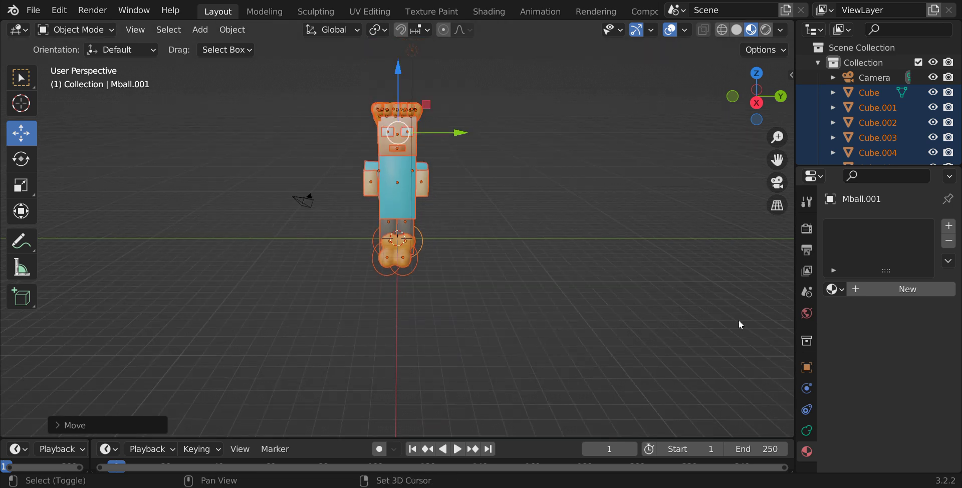
# Add a plane at the world origin and move it along X in front of the character's feet.
pyautogui.hotkey('shift', 'a')
pyautogui.moveTo(691, 186)
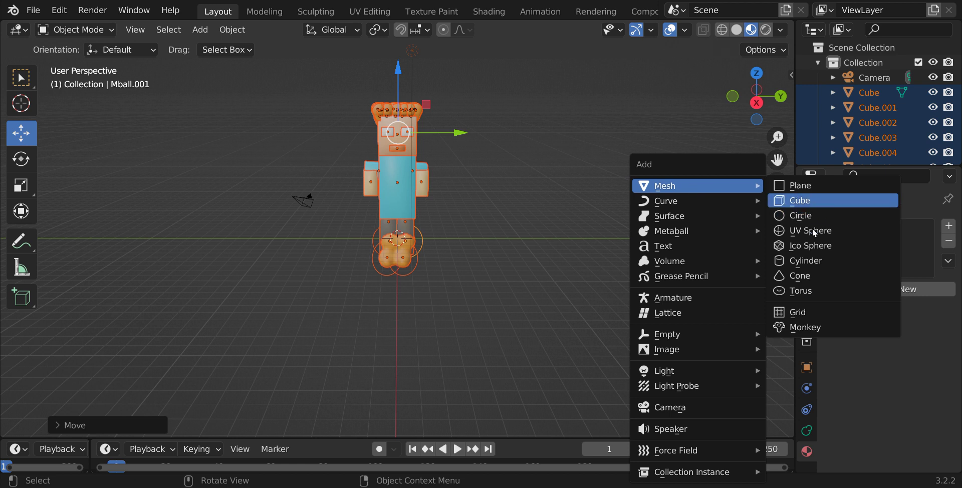
pyautogui.click(799, 185)
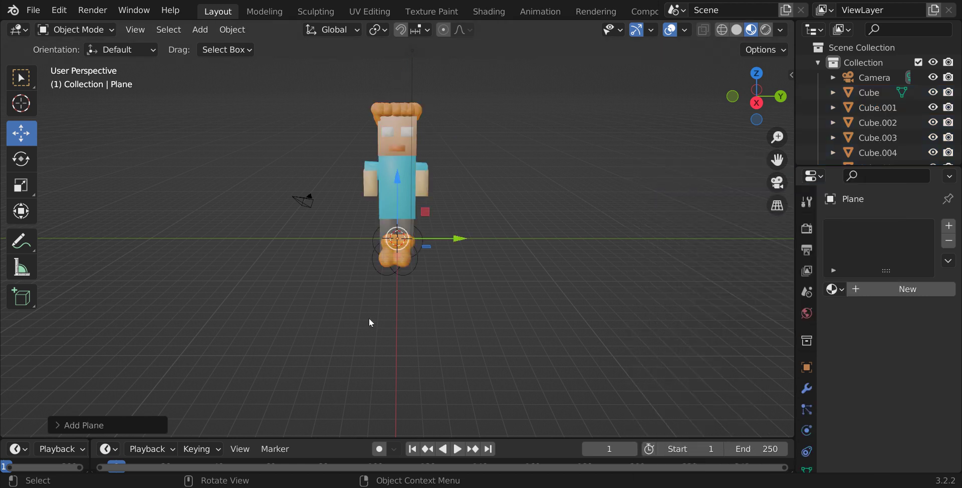
pyautogui.moveTo(395, 257); pyautogui.dragTo(399, 305)
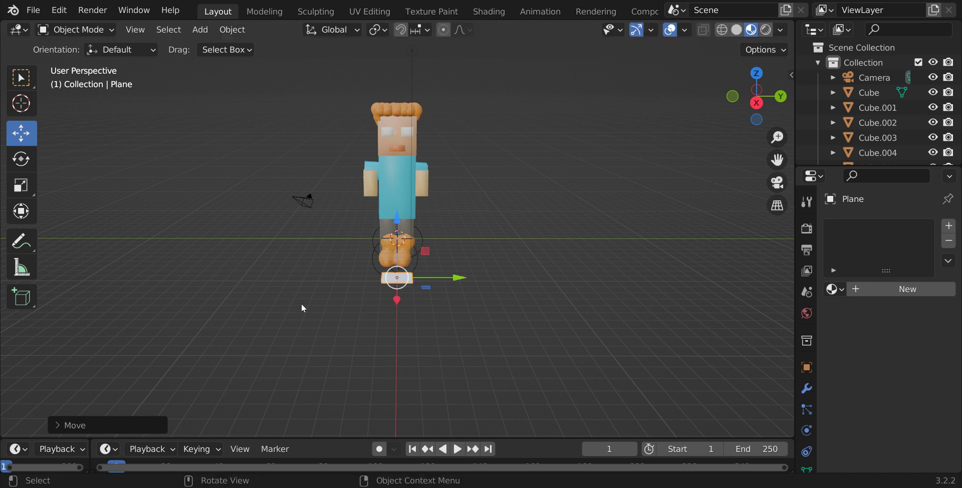
# Scale the plane up, stretching it along X as well, into a large ground surface under the character.
pyautogui.click(29, 189)
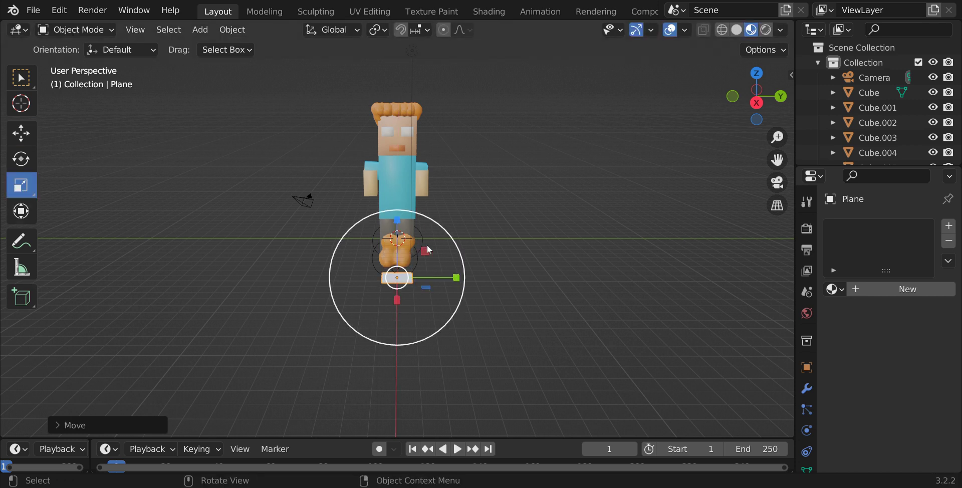
pyautogui.press('s')
pyautogui.click(571, 248)
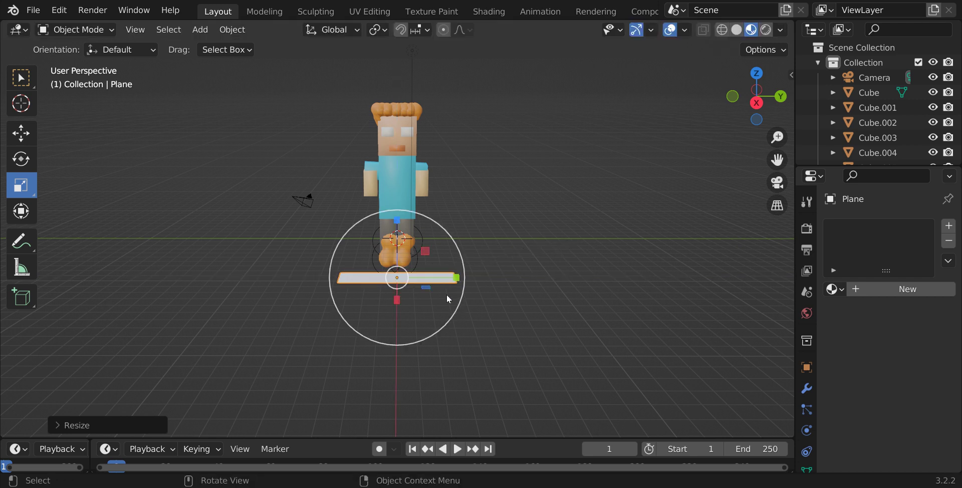
pyautogui.moveTo(397, 299); pyautogui.dragTo(396, 359)
pyautogui.rightClick(429, 240)
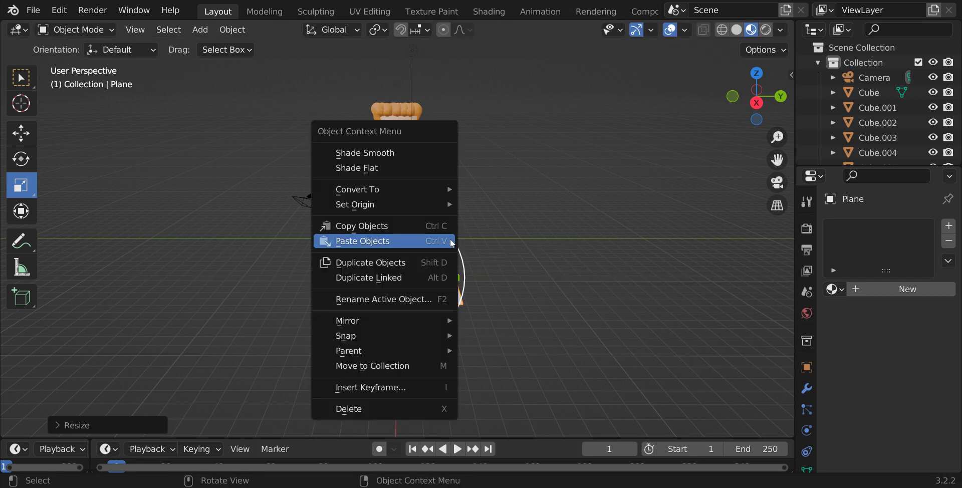
pyautogui.press('s')
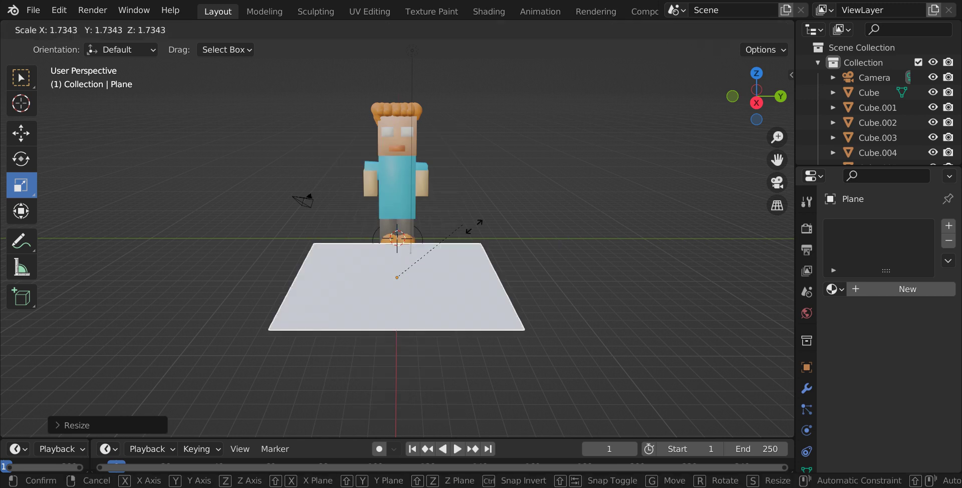
pyautogui.click(607, 247)
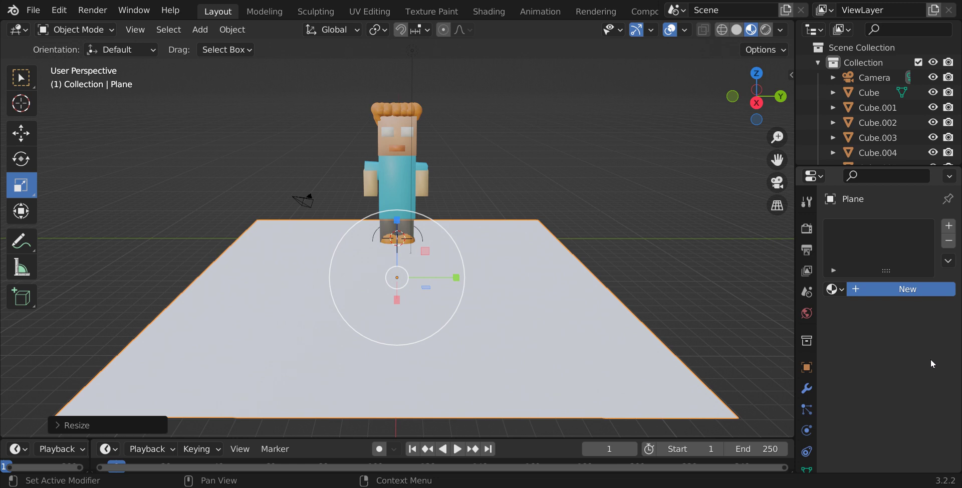
# Give the ground plane a new orange-red material with base colour hue 0.017, saturation 0.986 and value 0.800.
pyautogui.click(913, 447)
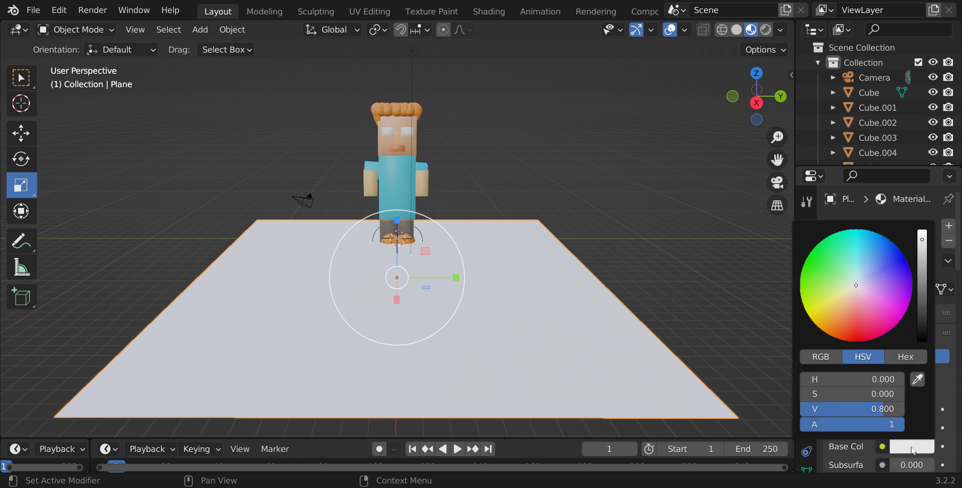
pyautogui.click(911, 448)
pyautogui.click(837, 331)
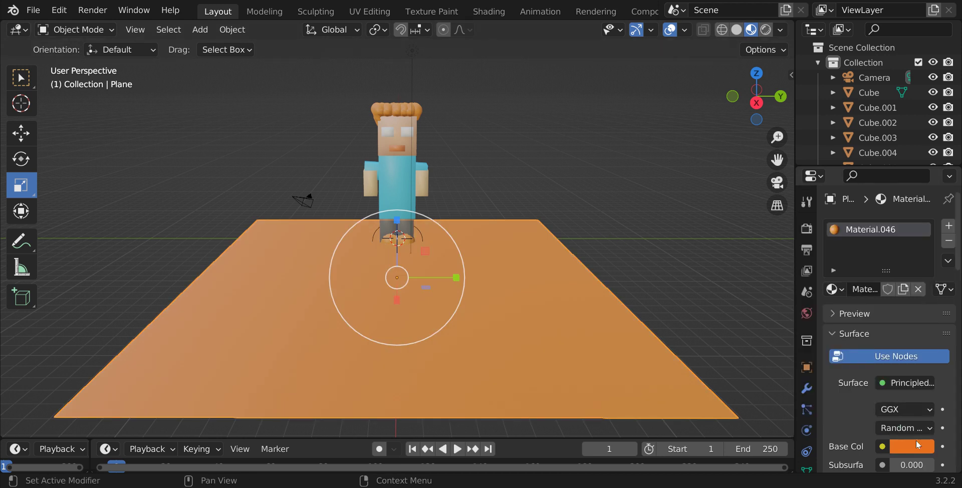
pyautogui.click(917, 445)
pyautogui.click(842, 333)
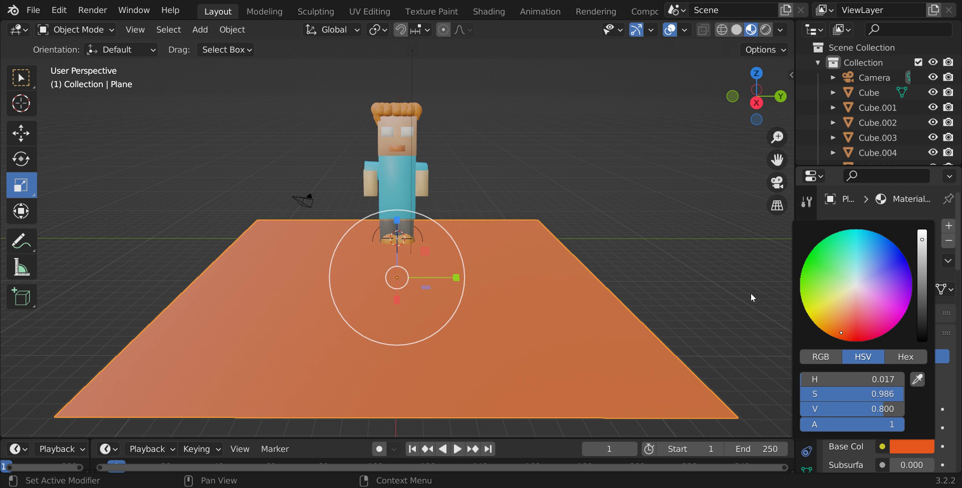
pyautogui.click(695, 327)
pyautogui.click(656, 367)
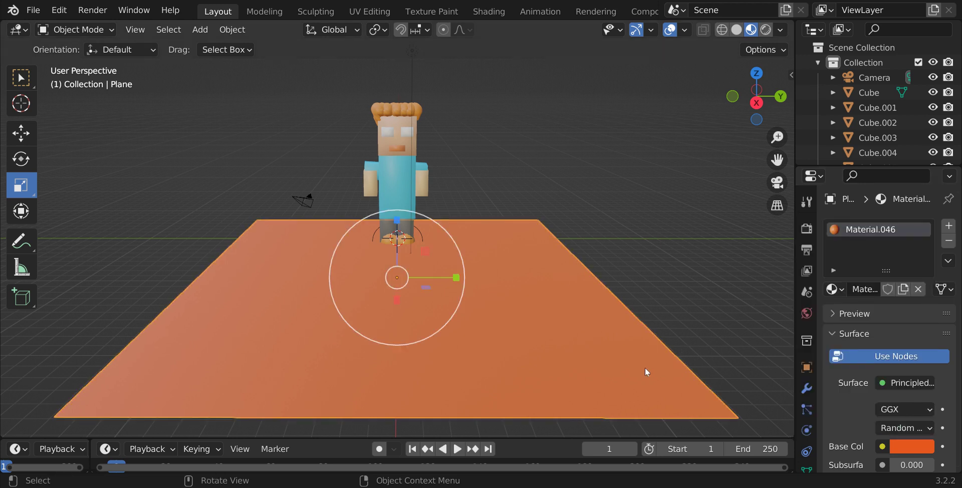
# Copy and paste the ground plane, and lower both planes along Z, leaving a small gap between them.
pyautogui.rightClick(648, 371)
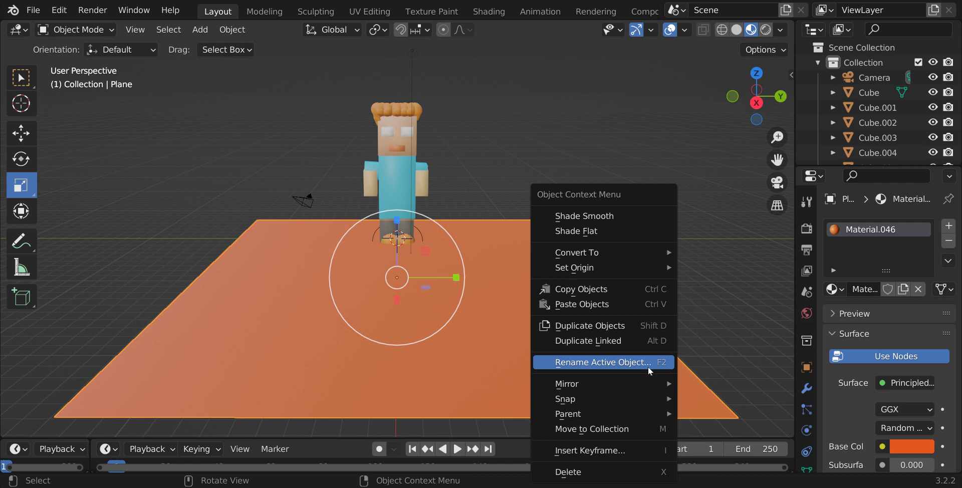
pyautogui.click(616, 290)
pyautogui.rightClick(615, 291)
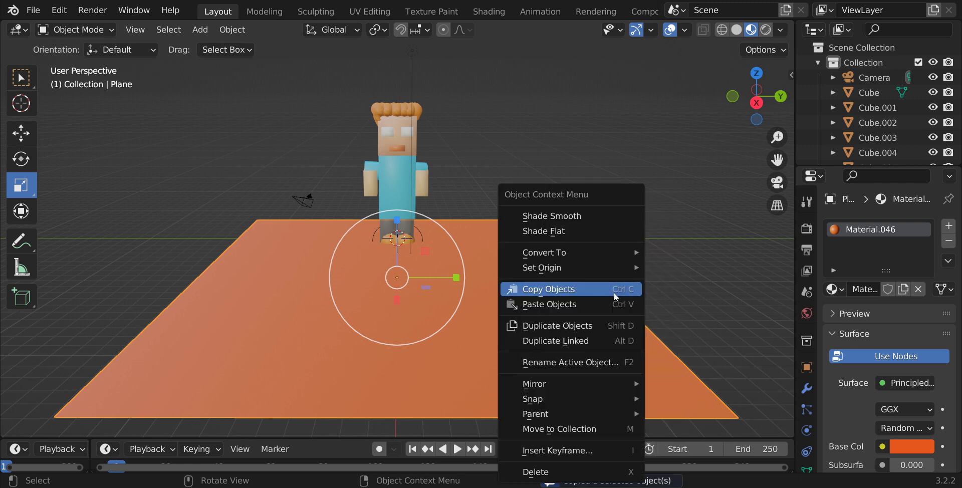
pyautogui.click(601, 305)
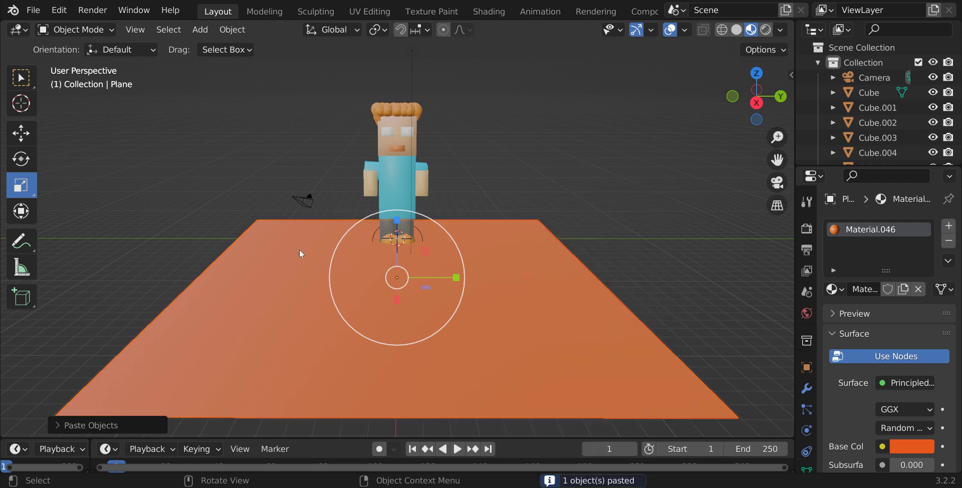
pyautogui.click(19, 137)
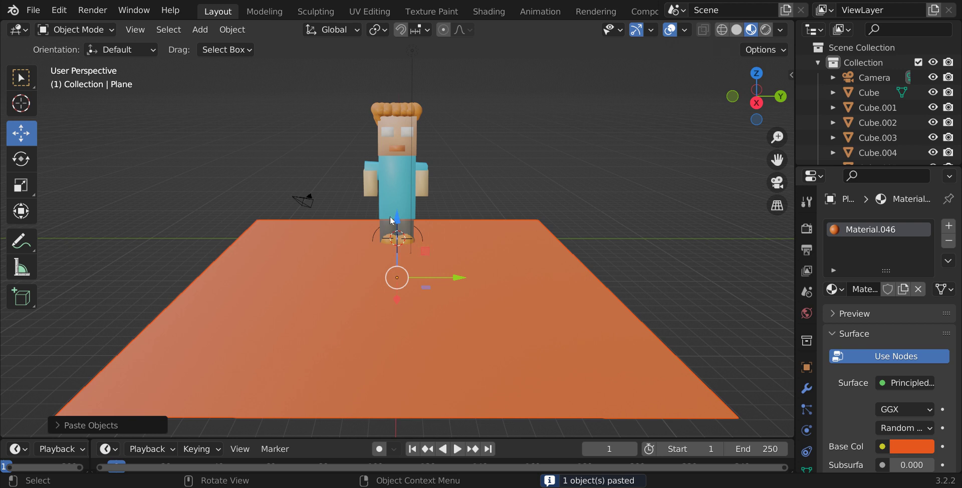
pyautogui.moveTo(397, 221); pyautogui.dragTo(404, 271)
pyautogui.hotkey('ctrl', 'z')
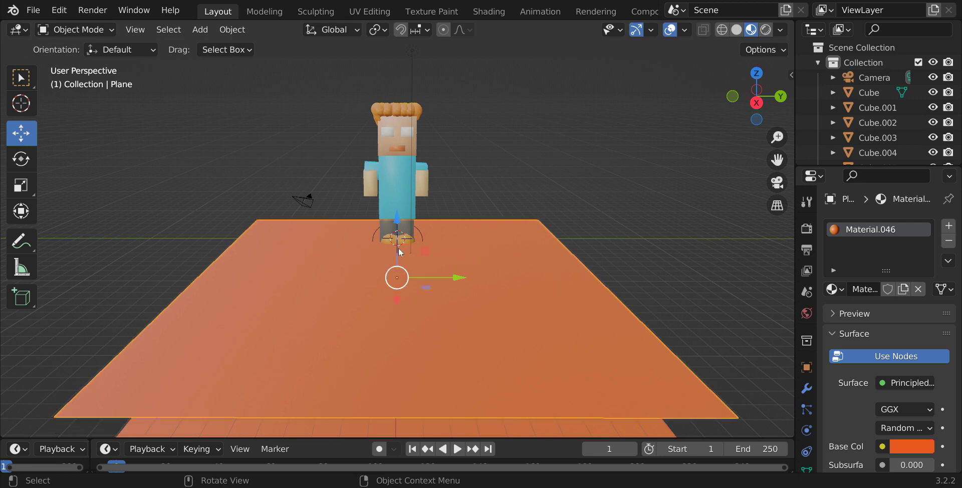
pyautogui.moveTo(396, 221); pyautogui.dragTo(398, 318)
pyautogui.scroll(-3, 396, 314)
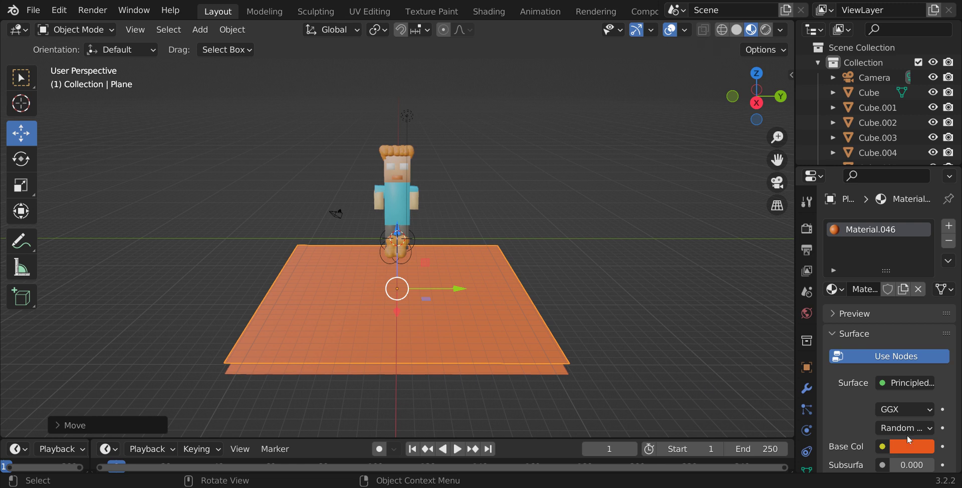
# Set the upper plane's base colour to bright green and lower it along Z onto the orange-red plane.
pyautogui.click(913, 451)
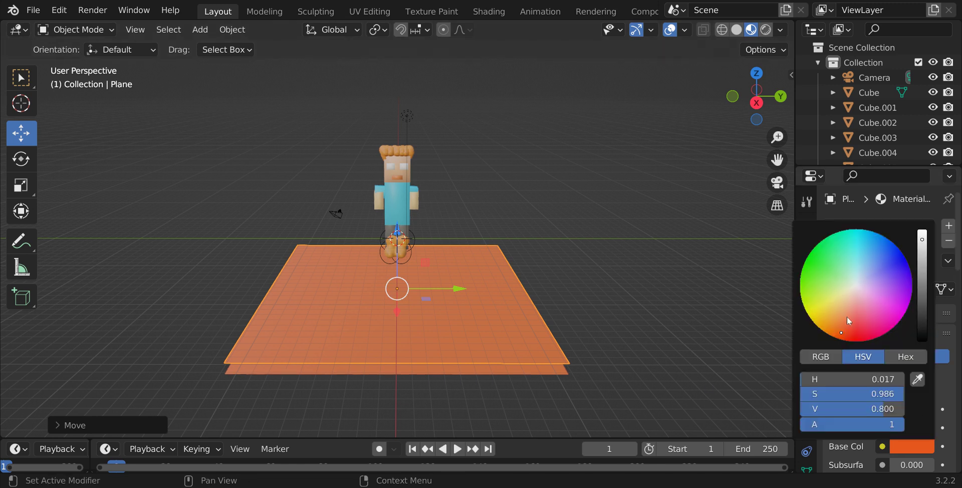
pyautogui.click(814, 281)
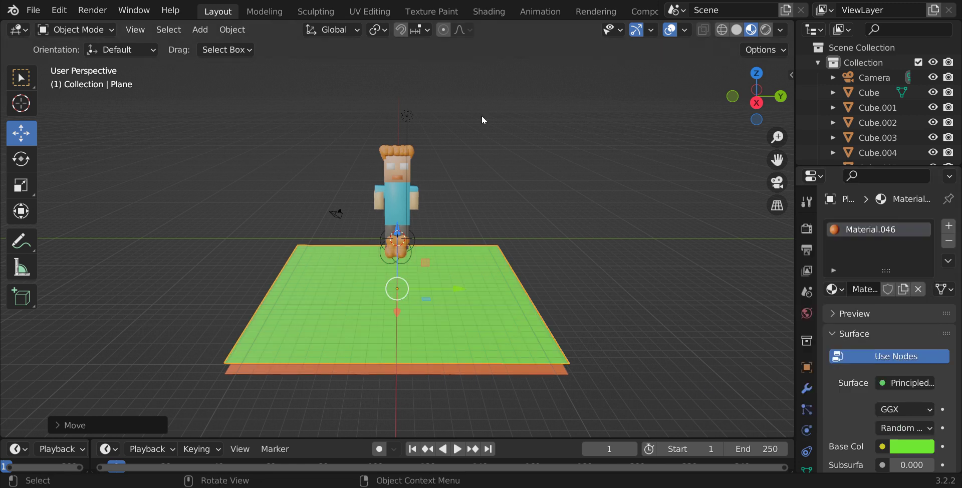
pyautogui.moveTo(397, 230); pyautogui.dragTo(416, 235)
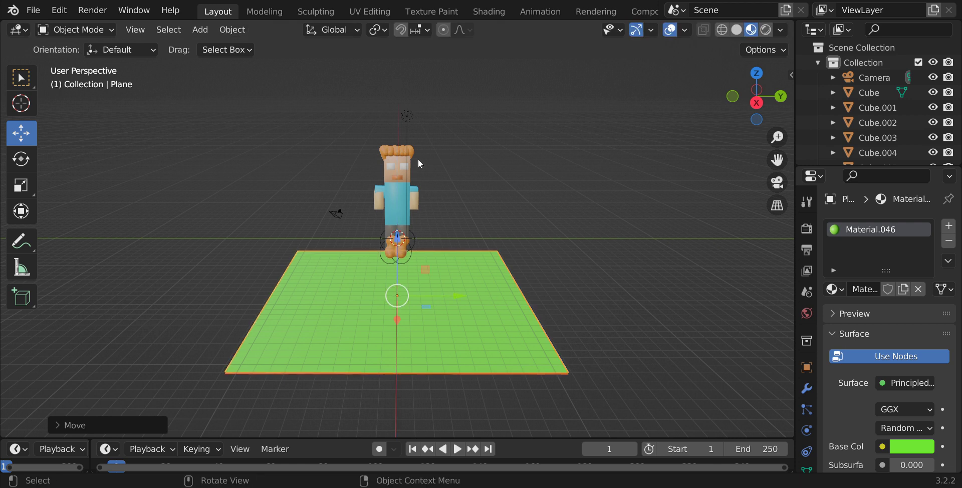
# Select the character together with both ground planes and nudge the selection slightly along Z.
pyautogui.moveTo(321, 74); pyautogui.dragTo(381, 126)
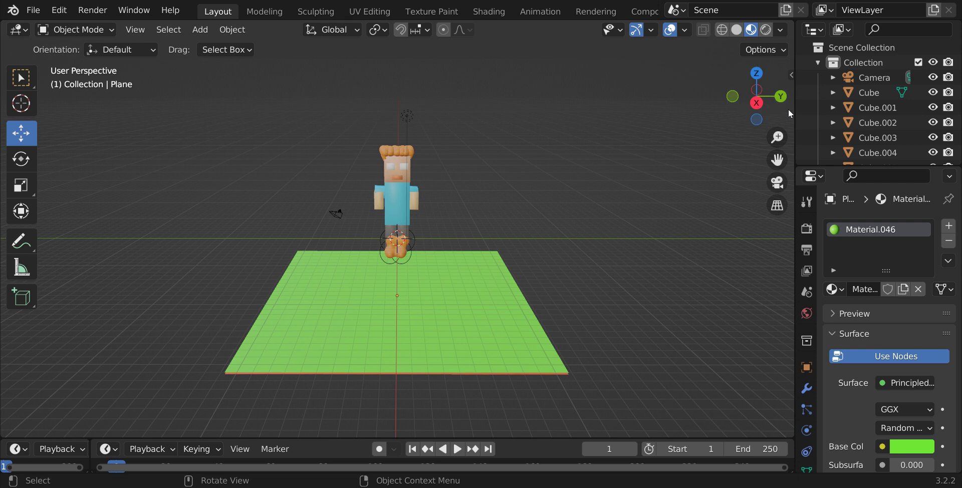
pyautogui.moveTo(769, 106); pyautogui.dragTo(745, 105)
pyautogui.moveTo(380, 130); pyautogui.dragTo(405, 266)
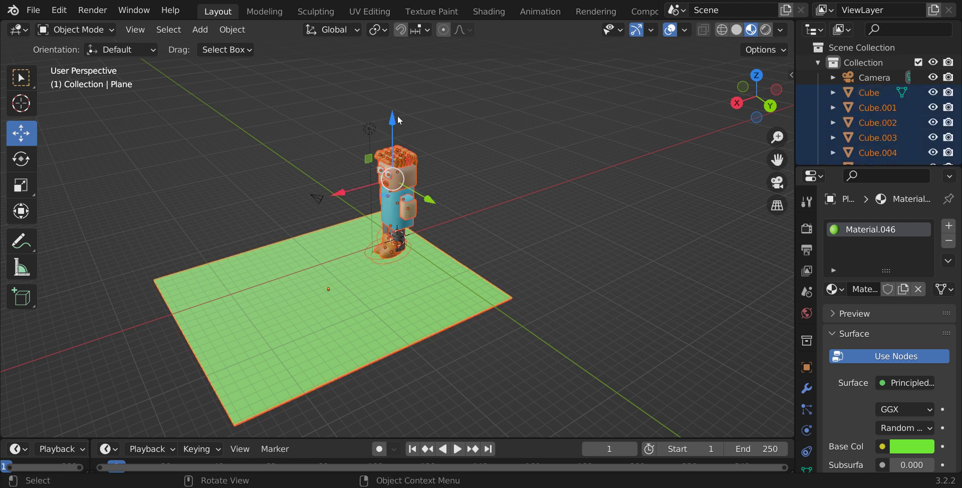
pyautogui.moveTo(396, 121)
pyautogui.mouseDown()
pyautogui.moveTo(401, 211)
pyautogui.moveTo(403, 122)
pyautogui.mouseUp()
# Select only the two ground planes and move them up along Z towards the character's feet.
pyautogui.moveTo(756, 95)
pyautogui.mouseDown()
pyautogui.moveTo(756, 67)
pyautogui.moveTo(755, 98)
pyautogui.mouseUp()
pyautogui.moveTo(177, 206); pyautogui.dragTo(279, 331)
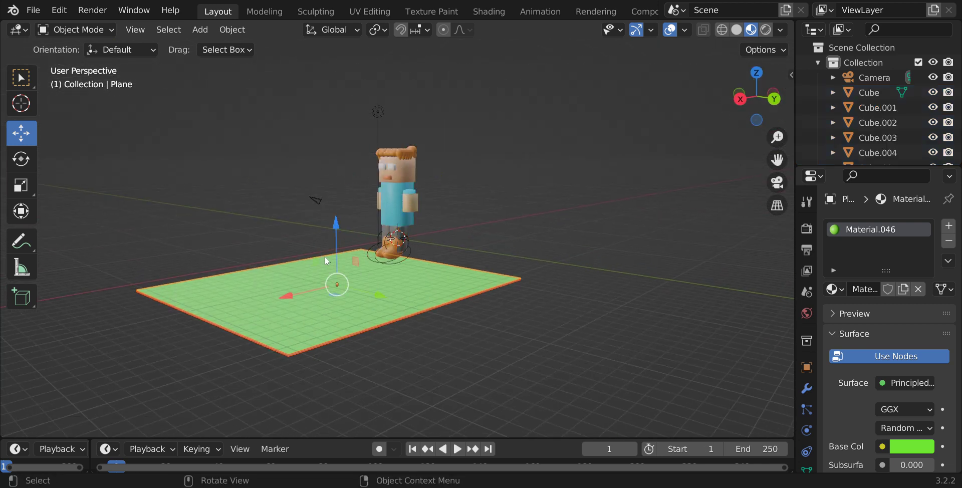
pyautogui.moveTo(335, 225); pyautogui.dragTo(351, 203)
# Select the camera and try to move it along Y past the character, then undo the stray selection.
pyautogui.moveTo(754, 99); pyautogui.dragTo(701, 130)
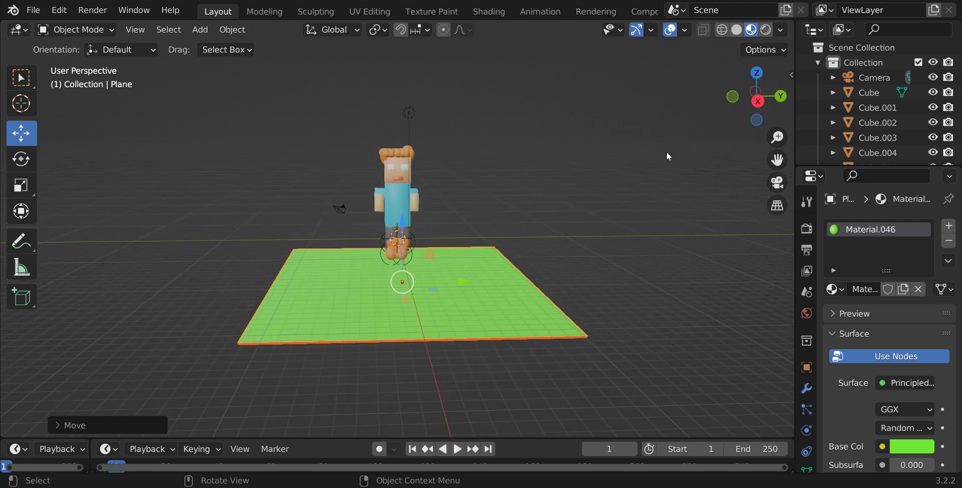
pyautogui.scroll(-2, 469, 170)
pyautogui.scroll(4, 470, 170)
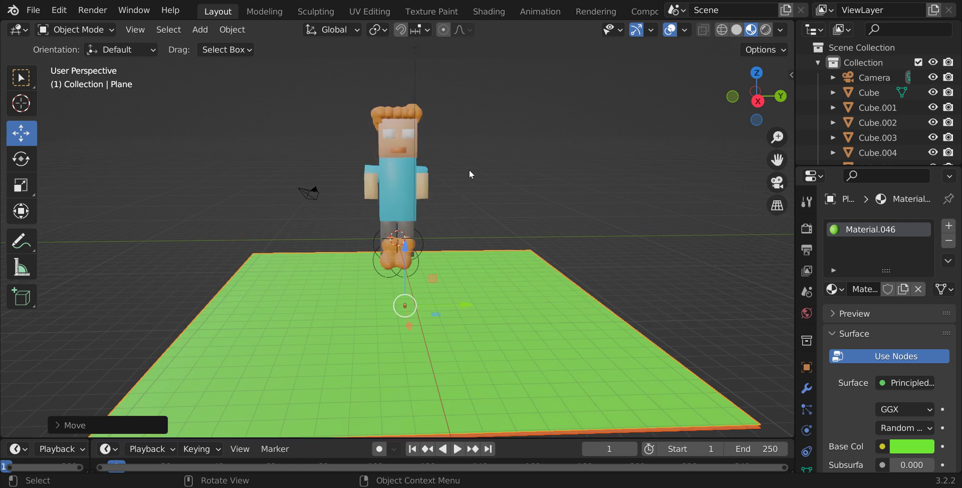
pyautogui.click(311, 193)
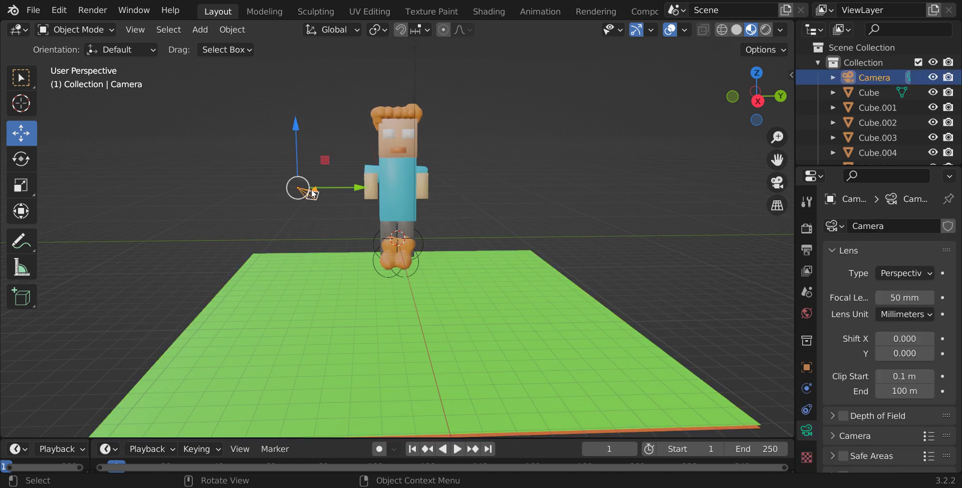
pyautogui.rightClick(769, 102)
pyautogui.press('Escape')
pyautogui.moveTo(753, 83); pyautogui.dragTo(732, 89)
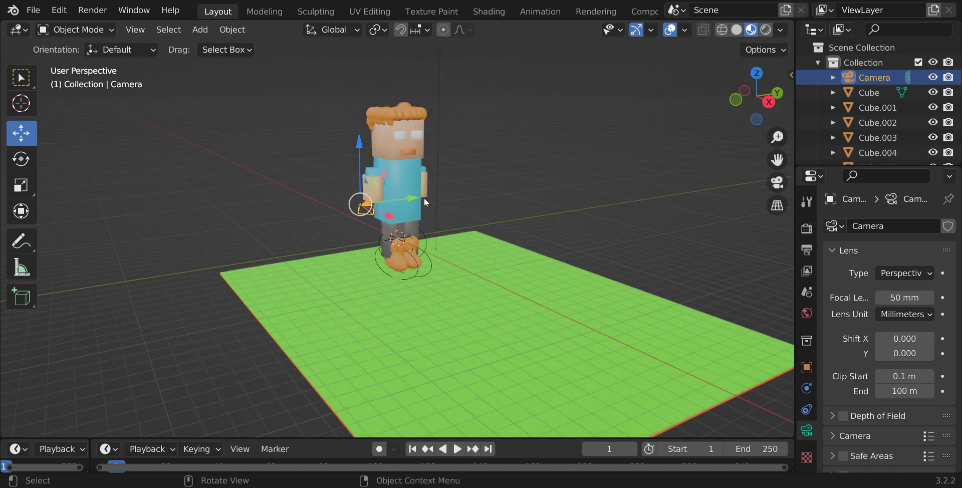
pyautogui.moveTo(410, 195); pyautogui.dragTo(542, 170)
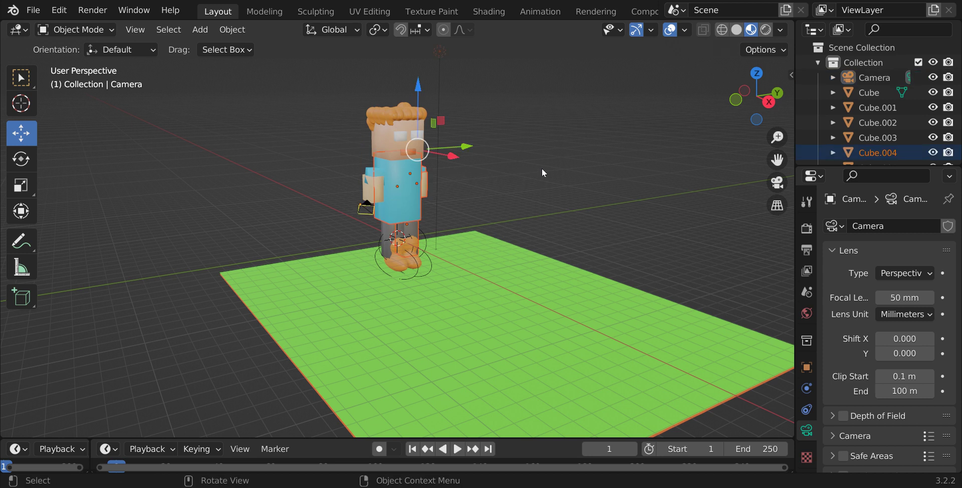
pyautogui.click(367, 211)
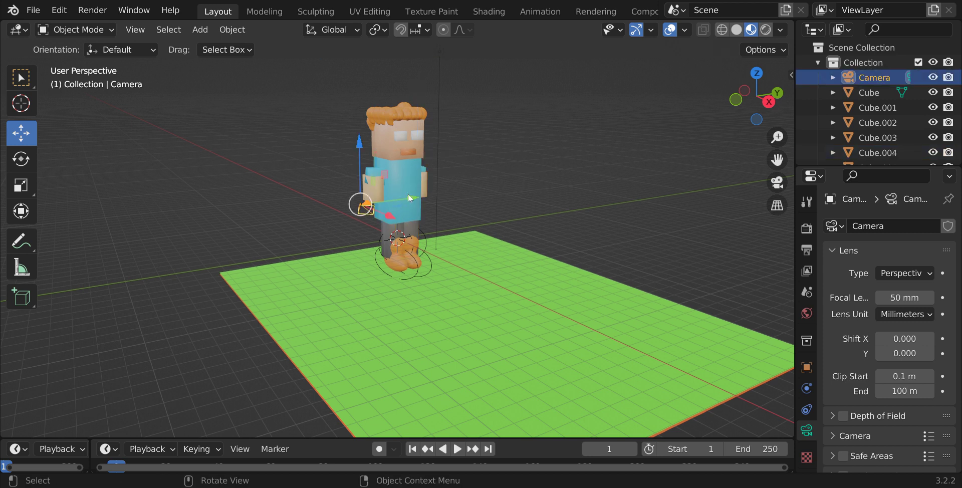
pyautogui.moveTo(432, 192); pyautogui.dragTo(556, 180)
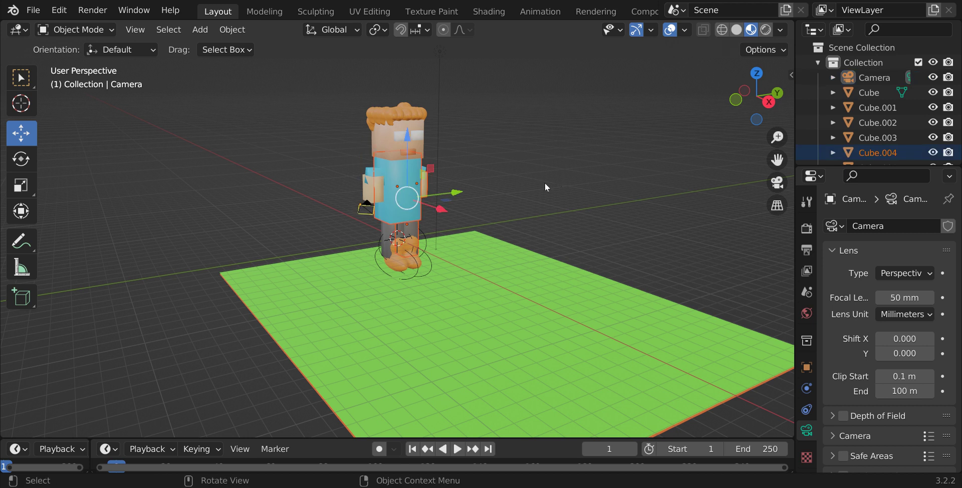
pyautogui.hotkey('ctrl', 'z')
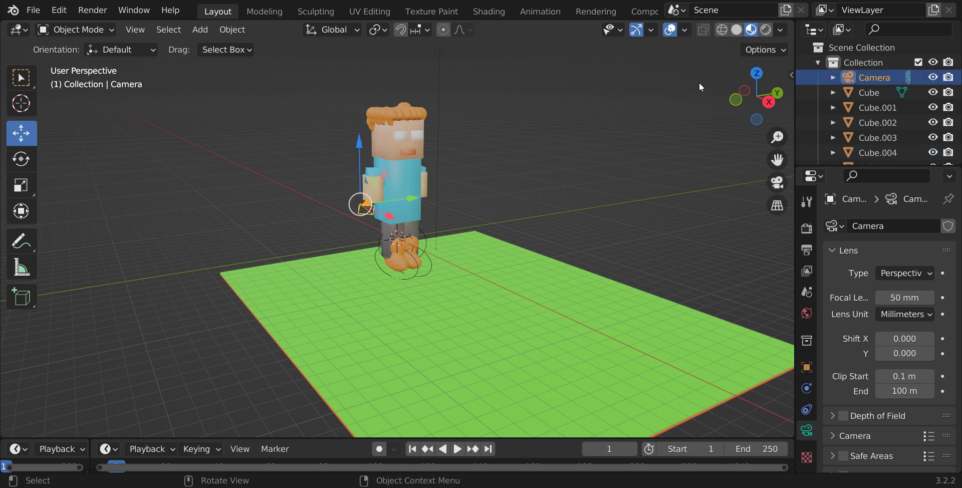
# Try to move the camera along X, then reselect it and try to raise it along Z.
pyautogui.moveTo(745, 101); pyautogui.dragTo(722, 113)
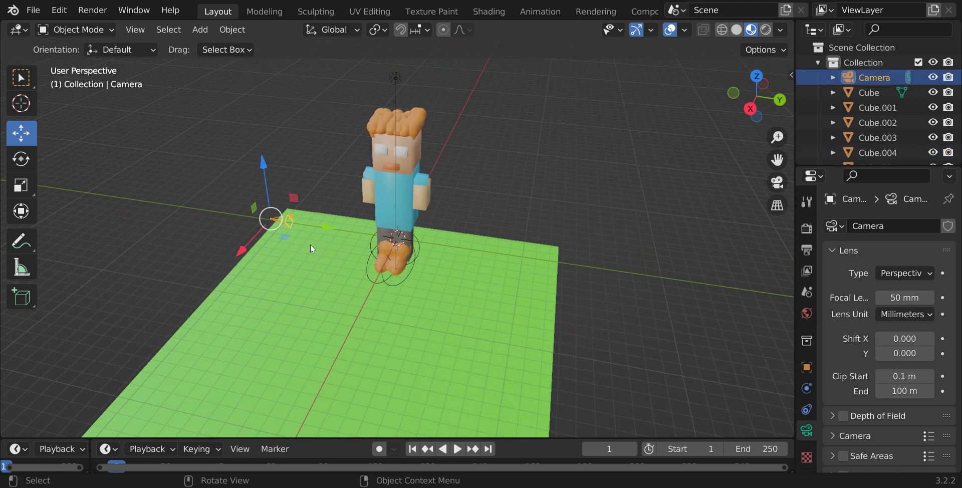
pyautogui.moveTo(244, 243); pyautogui.dragTo(229, 259)
pyautogui.click(278, 231)
pyautogui.click(292, 224)
pyautogui.click(288, 224)
pyautogui.moveTo(263, 161); pyautogui.dragTo(263, 141)
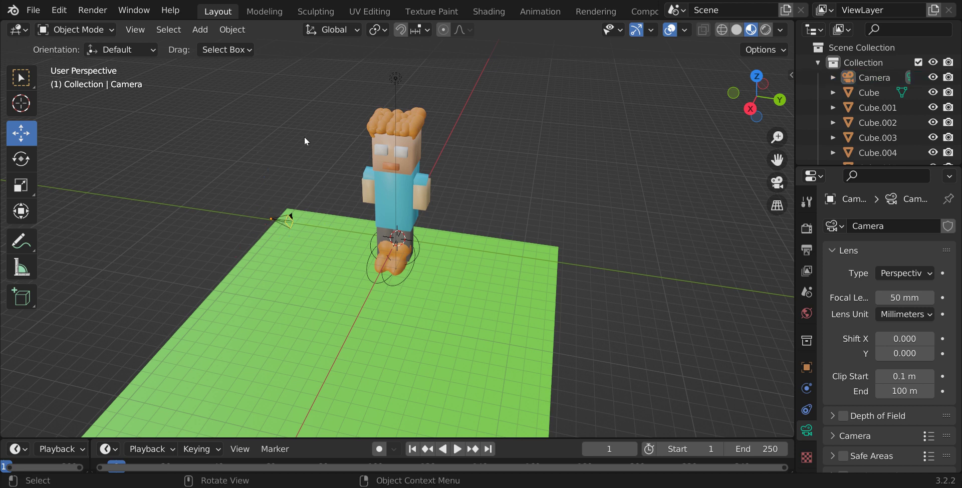
# Try to raise the camera along Z while viewing the character from behind, and reselect the camera.
pyautogui.moveTo(767, 99); pyautogui.dragTo(749, 84)
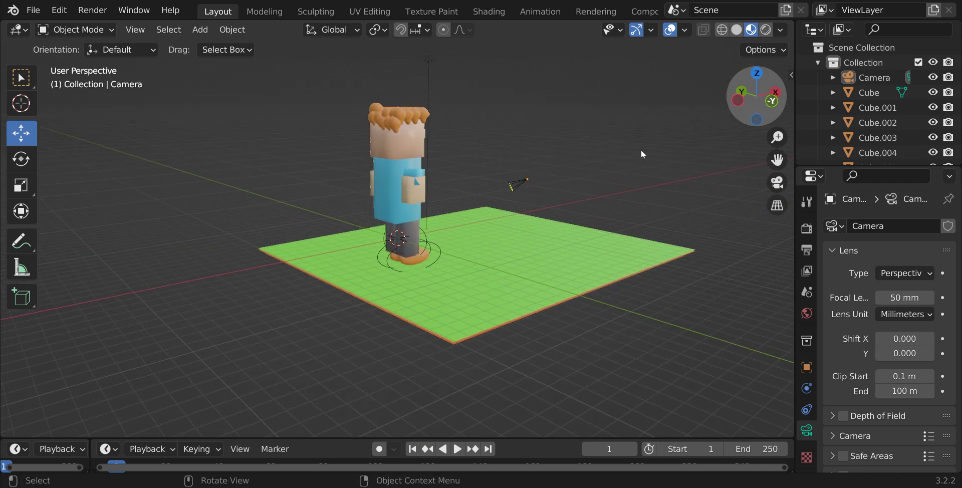
pyautogui.click(517, 187)
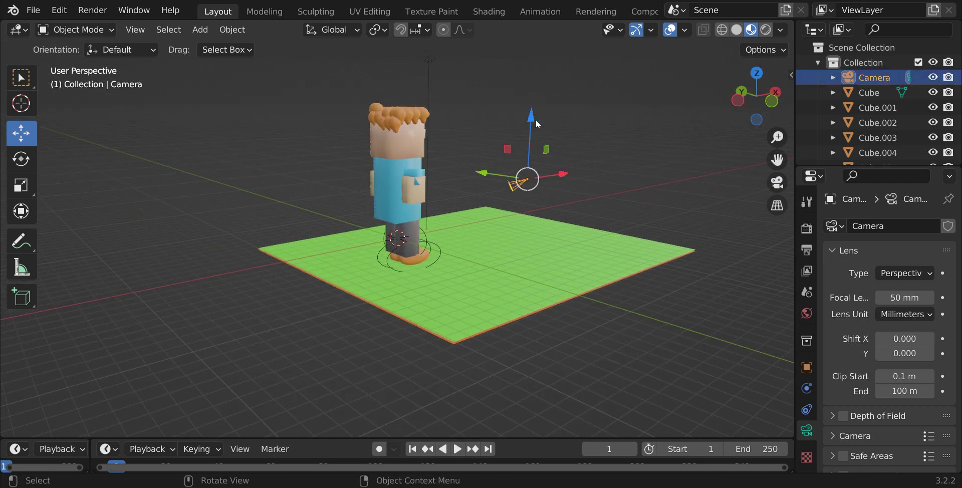
pyautogui.moveTo(530, 121); pyautogui.dragTo(549, 110)
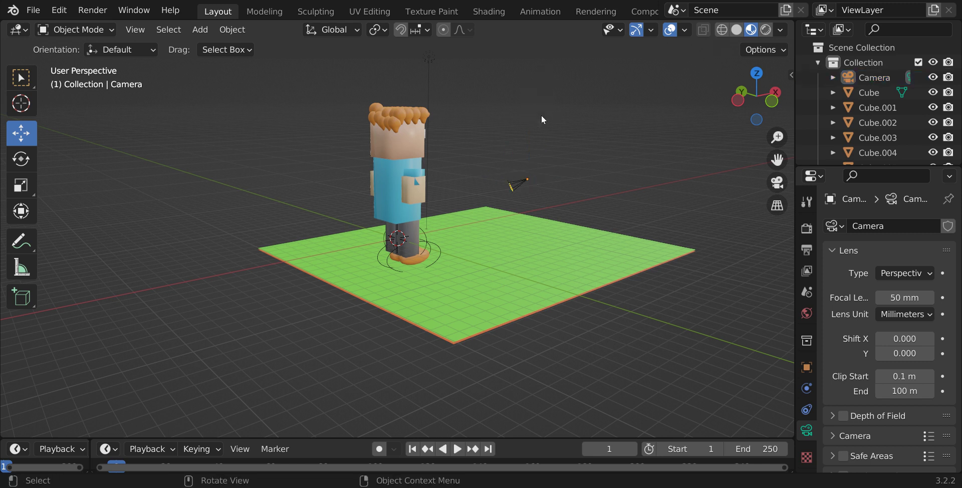
pyautogui.click(523, 183)
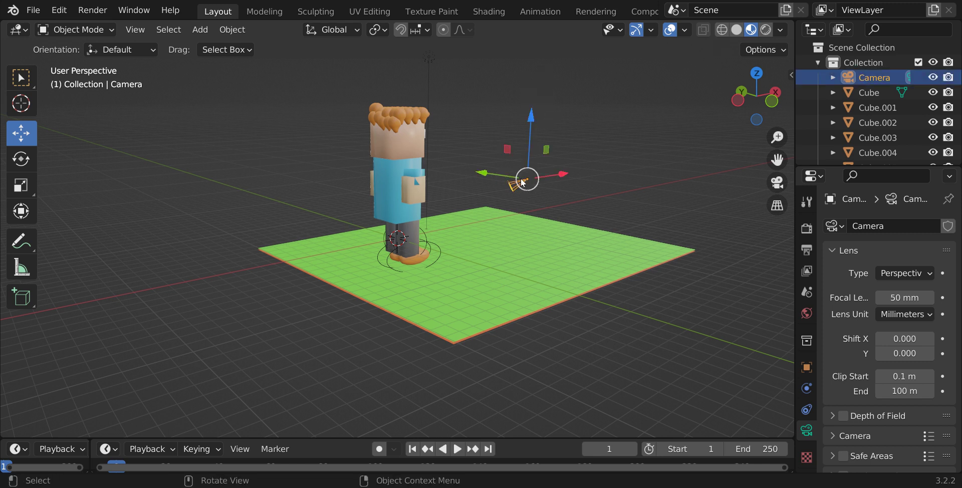
pyautogui.click(669, 357)
pyautogui.rightClick(670, 357)
pyautogui.click(654, 361)
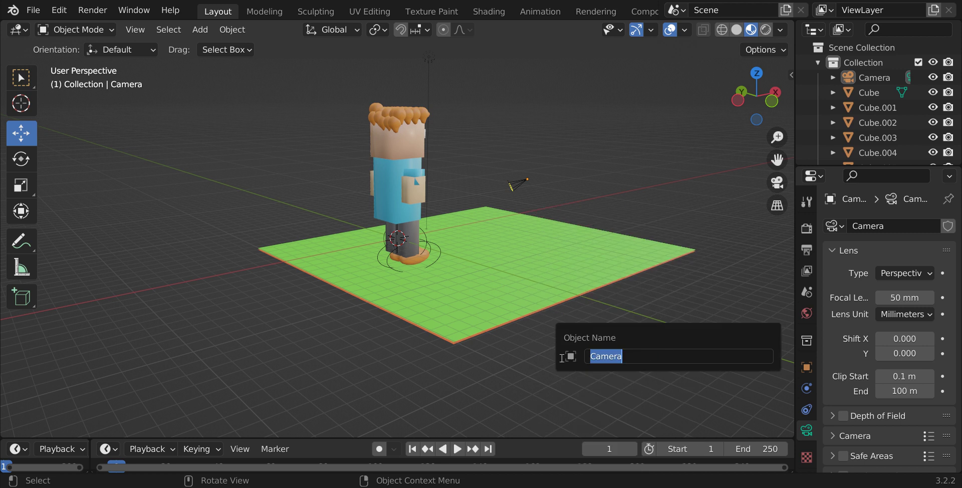
pyautogui.press('Escape')
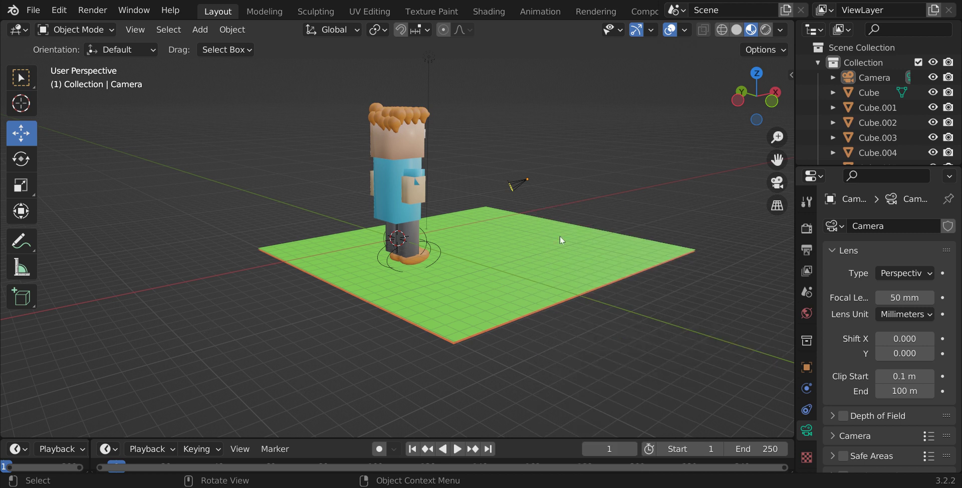
pyautogui.click(519, 186)
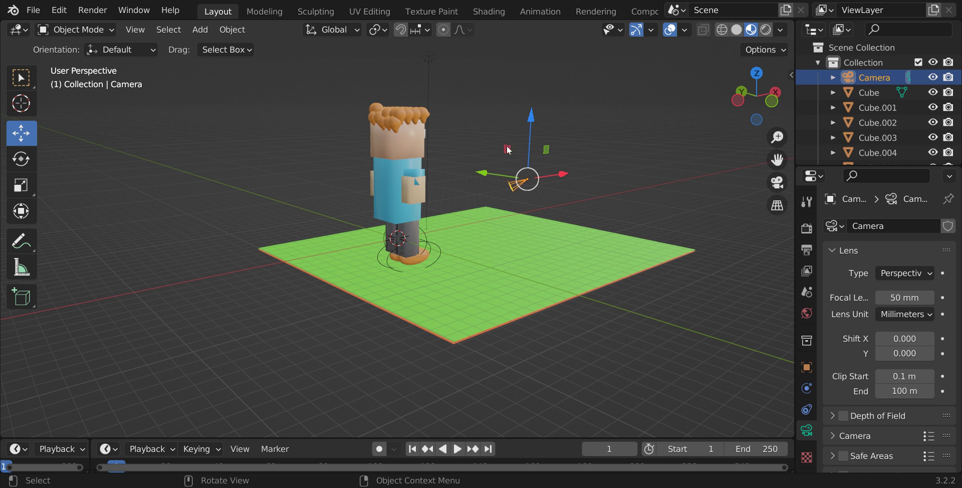
pyautogui.click(718, 146)
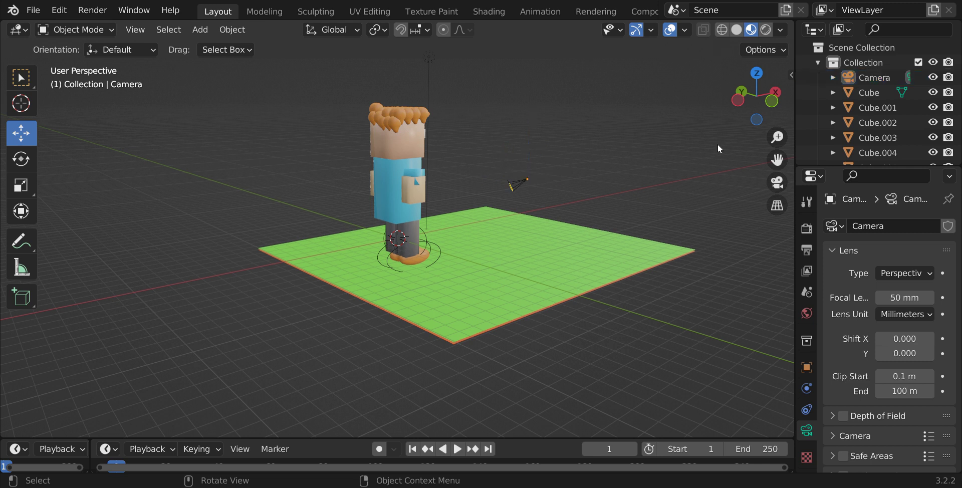
# Toggle the camera view on and off, then select the character with both ground planes and try to move them along Z.
pyautogui.click(777, 183)
pyautogui.click(777, 183)
pyautogui.moveTo(207, 102); pyautogui.dragTo(482, 343)
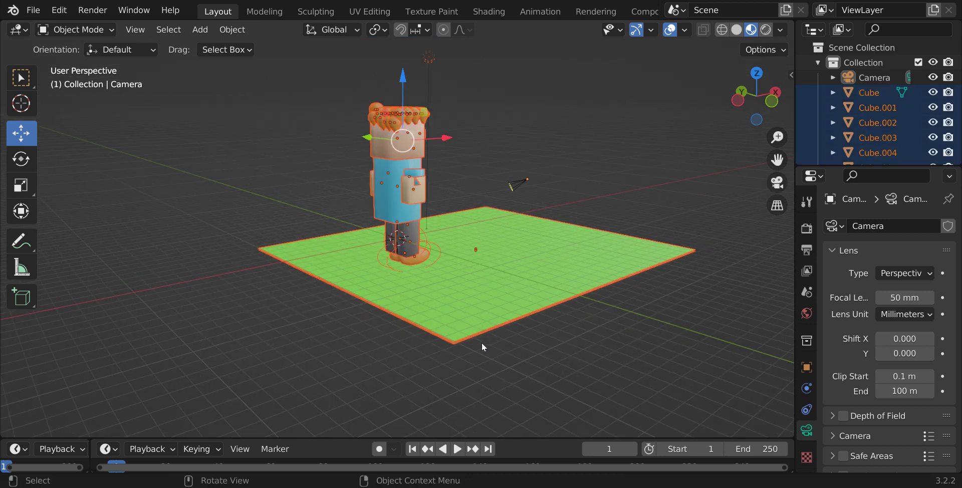
pyautogui.moveTo(401, 75)
pyautogui.mouseDown()
pyautogui.moveTo(411, 98)
pyautogui.moveTo(398, 80)
pyautogui.mouseUp()
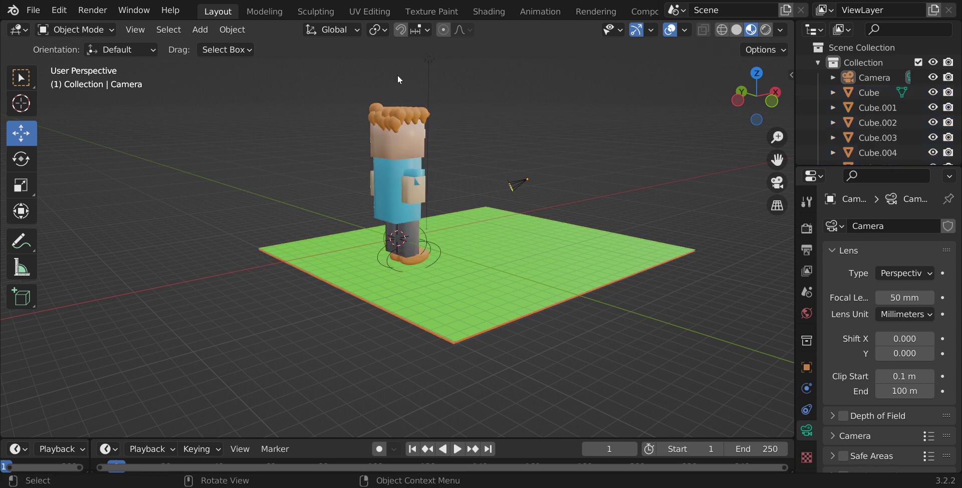
pyautogui.moveTo(765, 100)
pyautogui.mouseDown()
pyautogui.moveTo(702, 96)
pyautogui.moveTo(747, 99)
pyautogui.mouseUp()
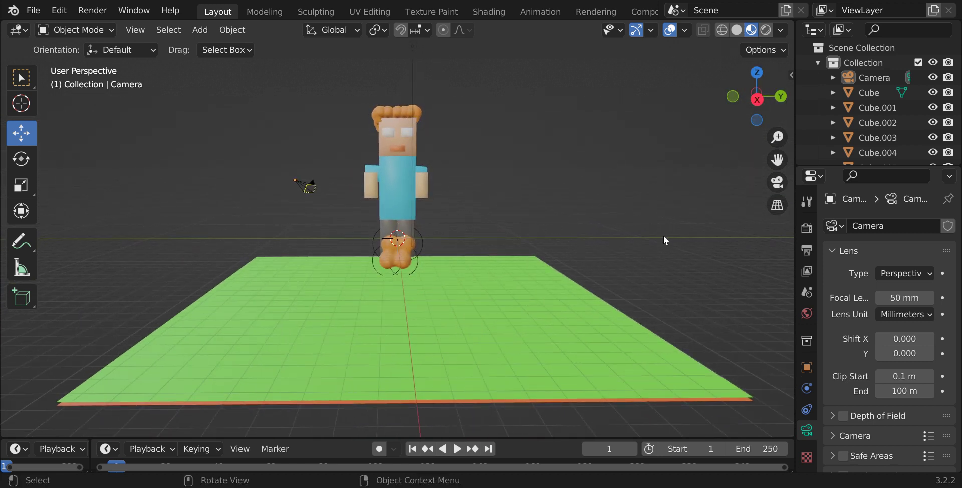
pyautogui.scroll(3, 622, 238)
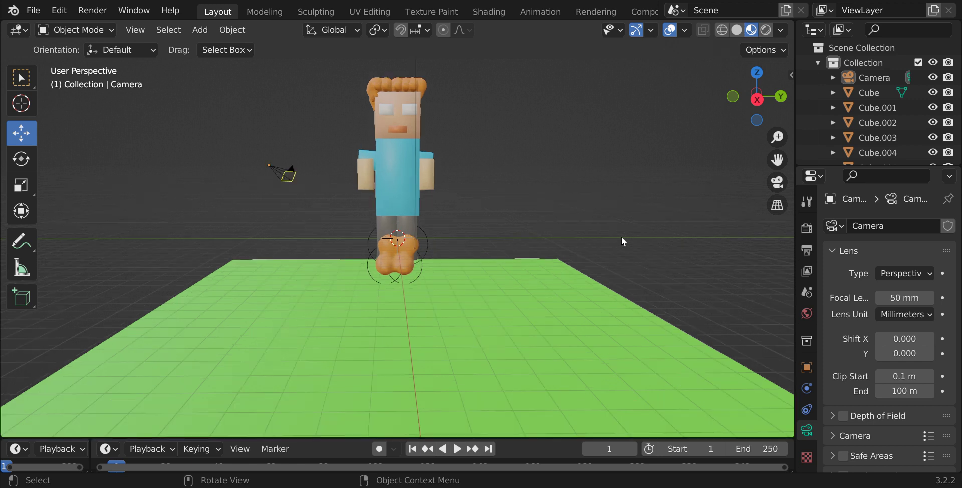
pyautogui.scroll(-3, 622, 240)
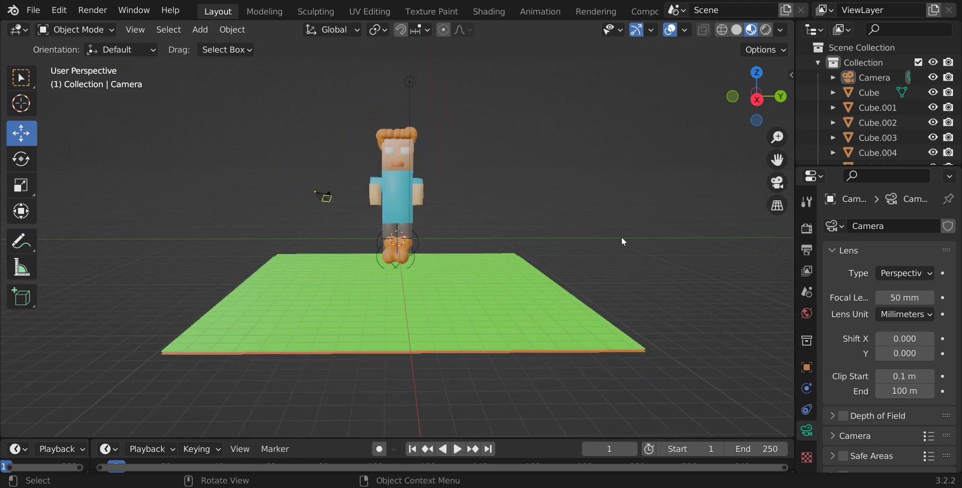